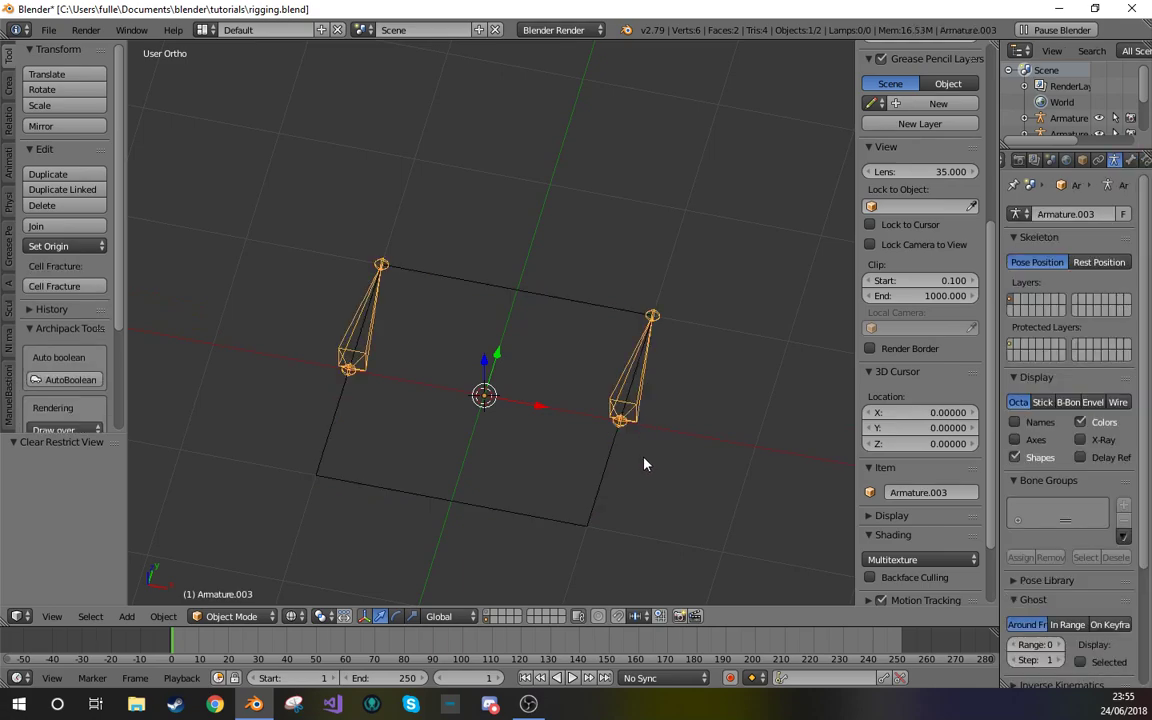
- Examine the plane's mesh in Edit Mode, in both solid and wireframe shading
right_click(604, 458)
key(Tab)
shift+middle_drag(491, 491, 508, 401)
key(z)
scroll(569, 442, up, 3)
key(a)
key(a)
mouse_move(650, 406)
shift+middle_down()
mouse_move(647, 442)
mouse_move(566, 416)
mouse_move(506, 368)
shift+middle_up()
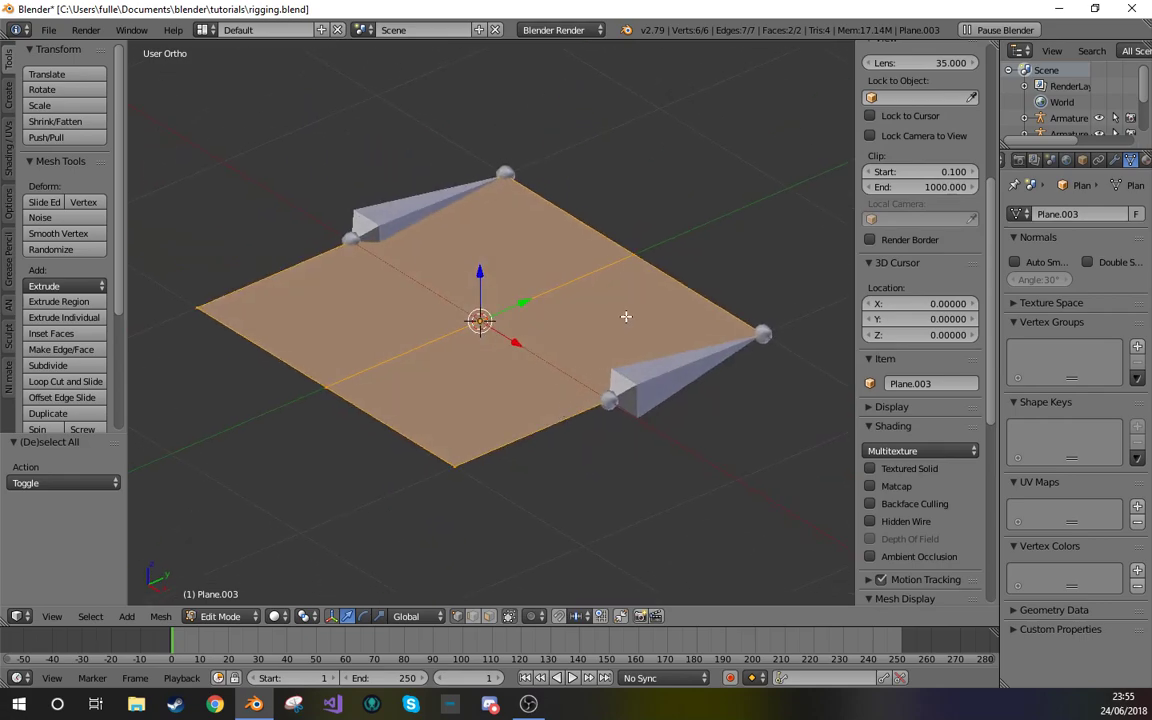
key(z)
shift+middle_drag(490, 412, 570, 510)
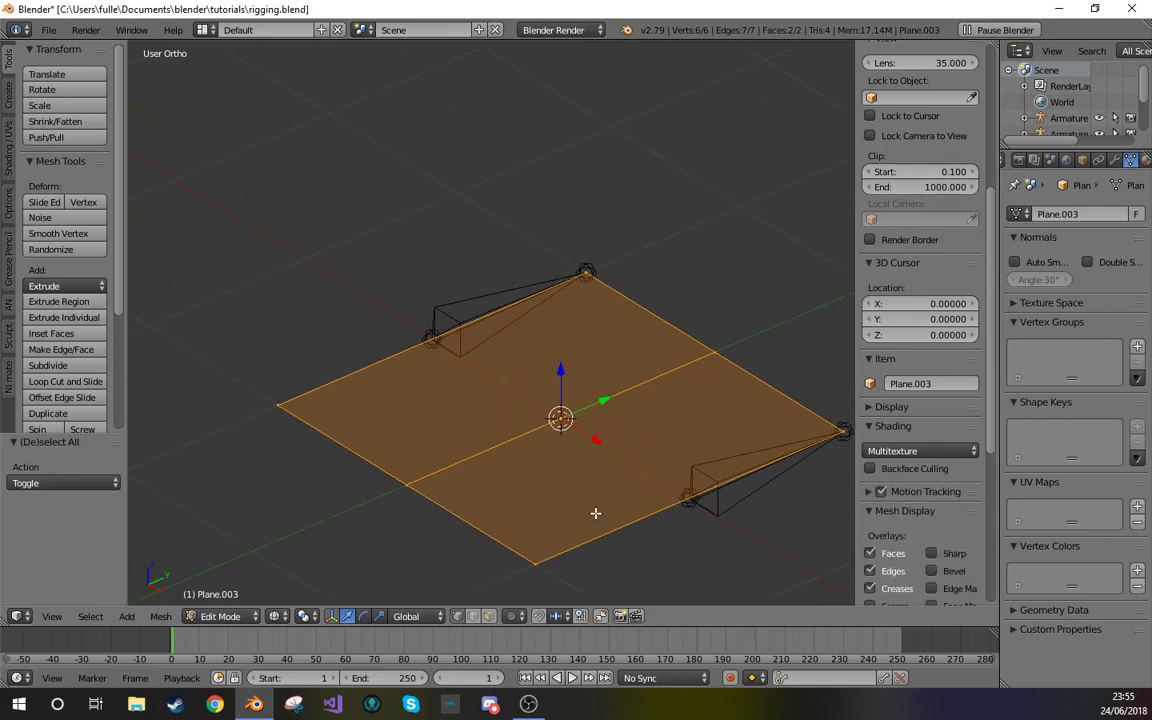
shift+middle_drag(518, 456, 438, 431)
key(Tab)
key(z)
scroll(709, 380, down, 1)
- Examine the armature's left and right bones in Edit Mode, then return to Object Mode
right_click(610, 440)
key(Tab)
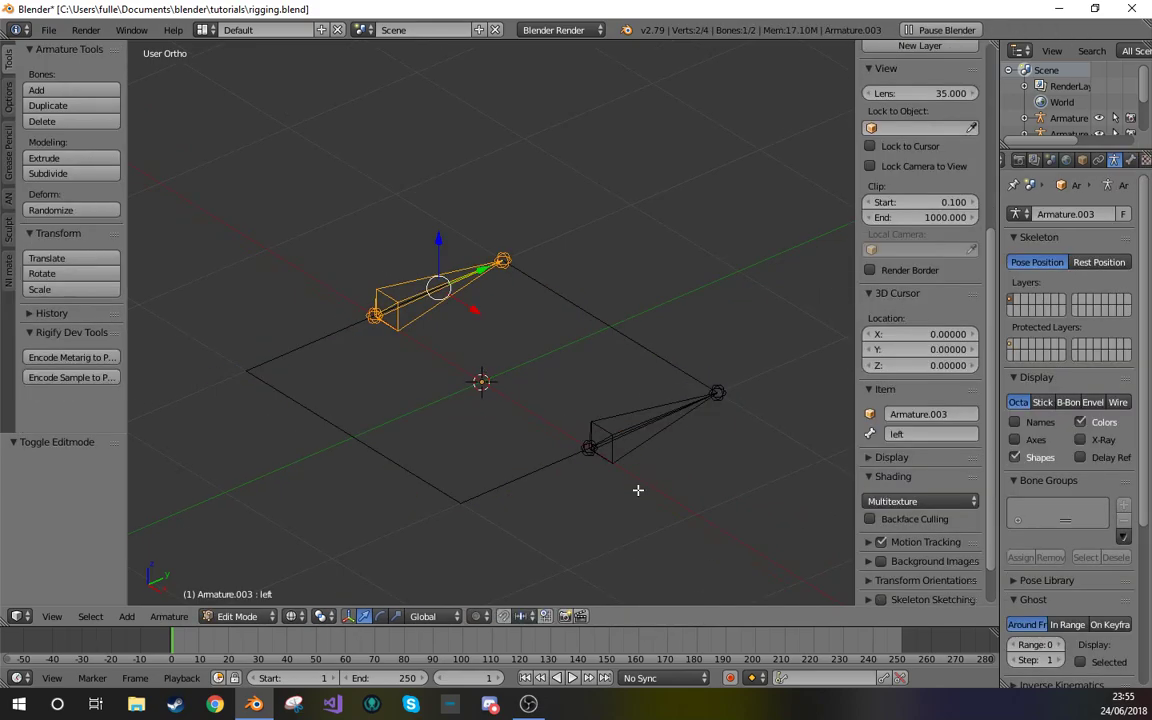
key(Tab)
key(Tab)
right_click(658, 411)
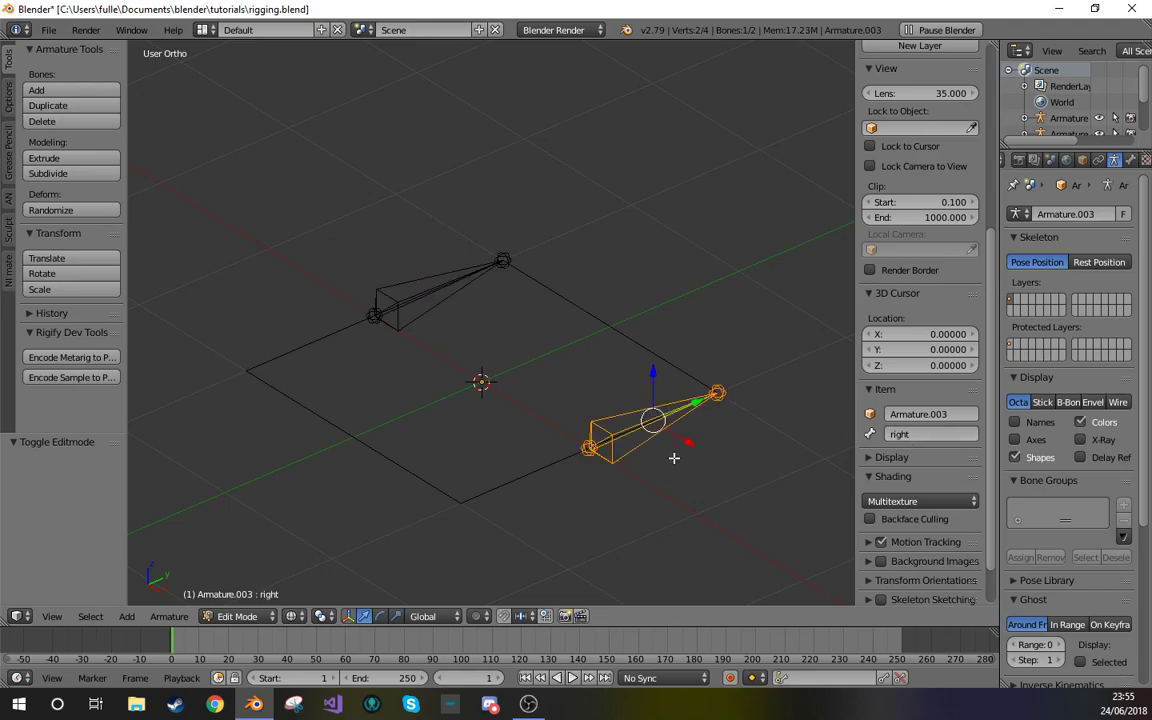
key(Tab)
key(g)
key(Escape)
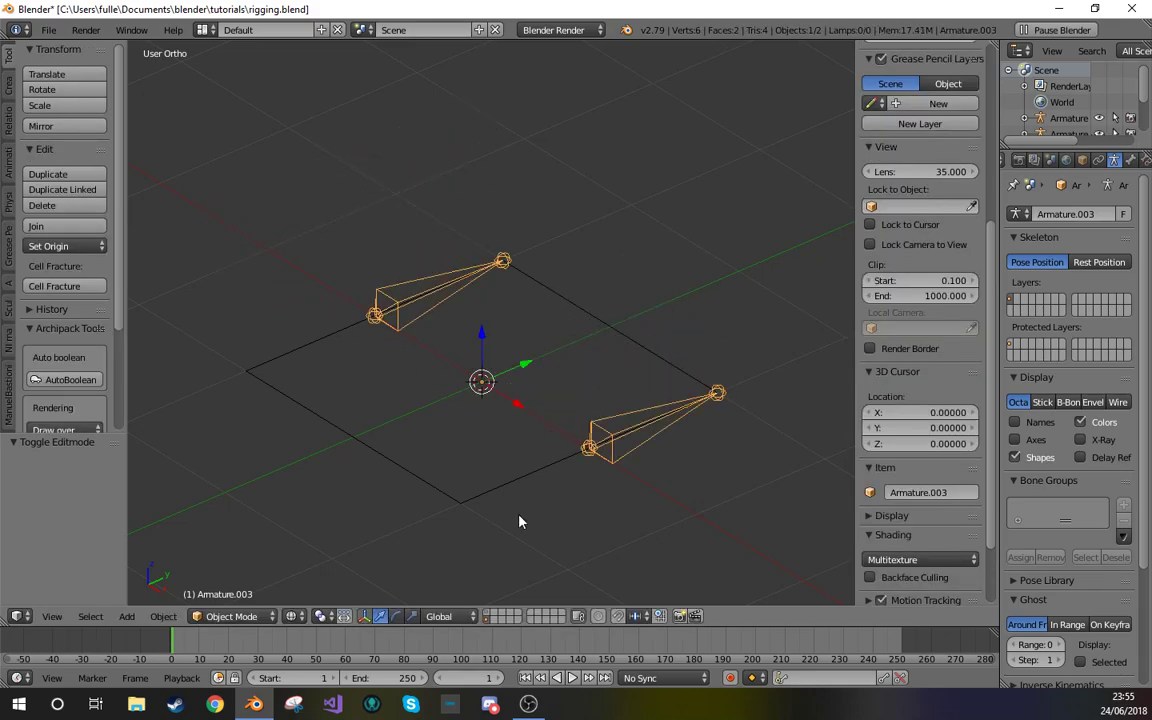
- Select the plane, add the armature to the selection as the active object, and start the screencast keys display
middle_drag(518, 520, 588, 538)
right_click(648, 467)
shift+right_click(684, 411)
middle_drag(699, 489, 659, 491)
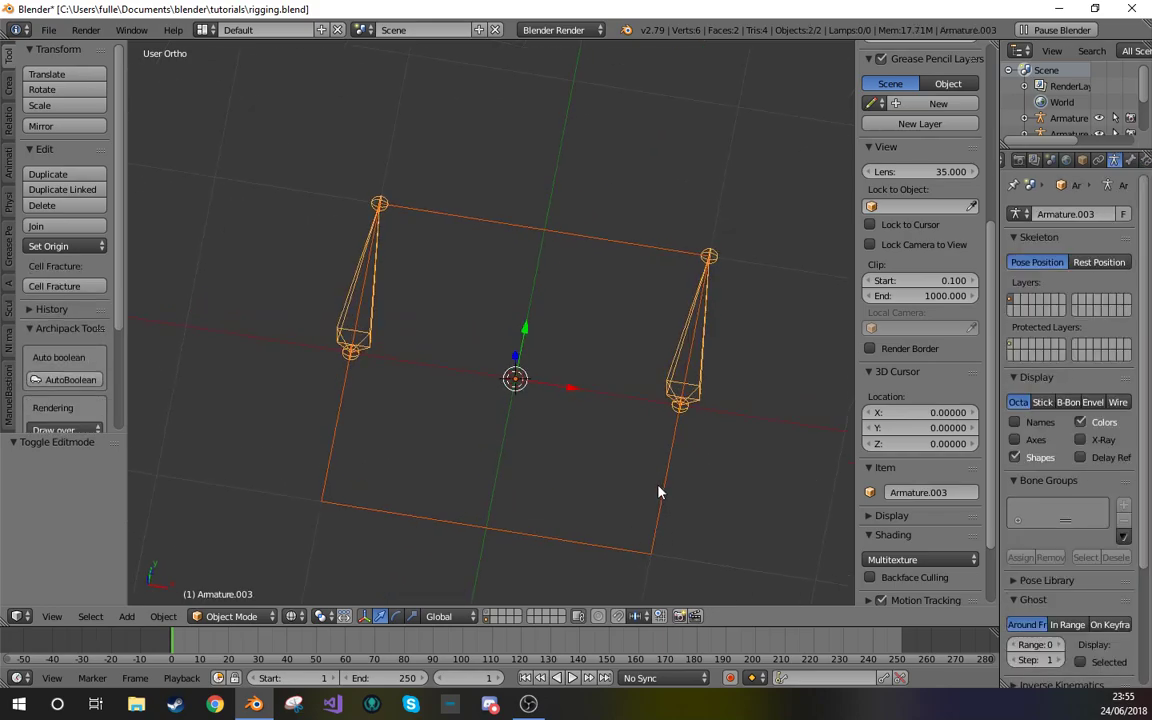
right_click(659, 491)
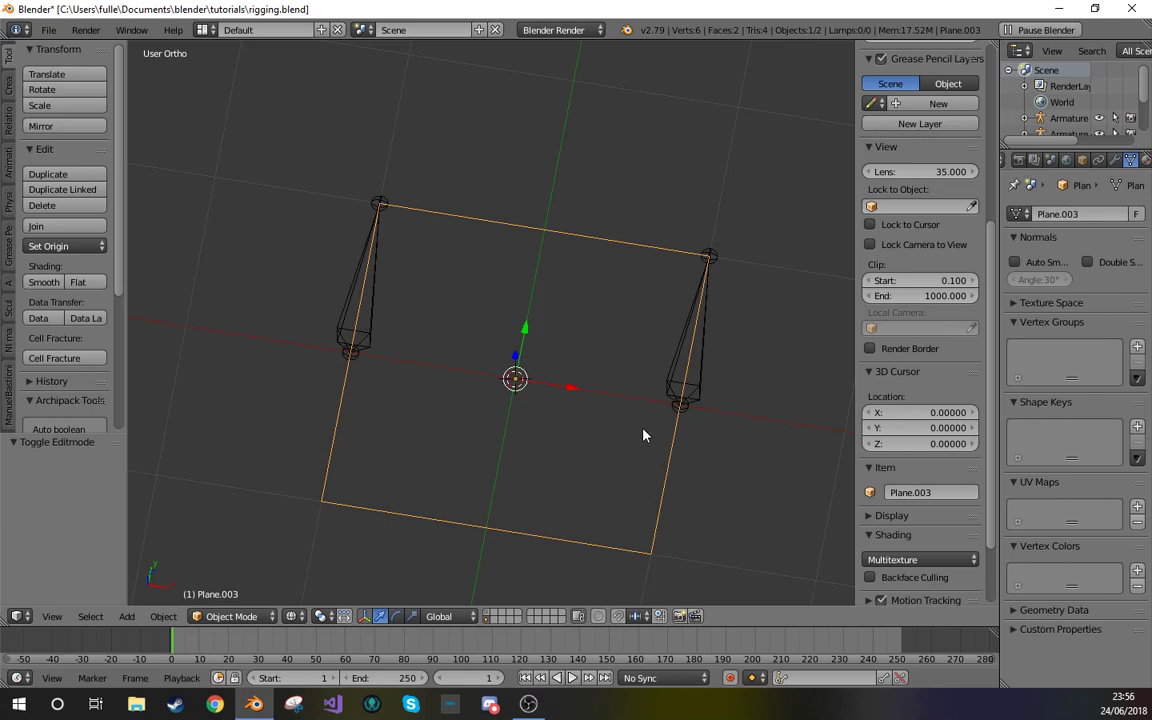
shift+right_click(700, 388)
scroll(915, 480, down, 3)
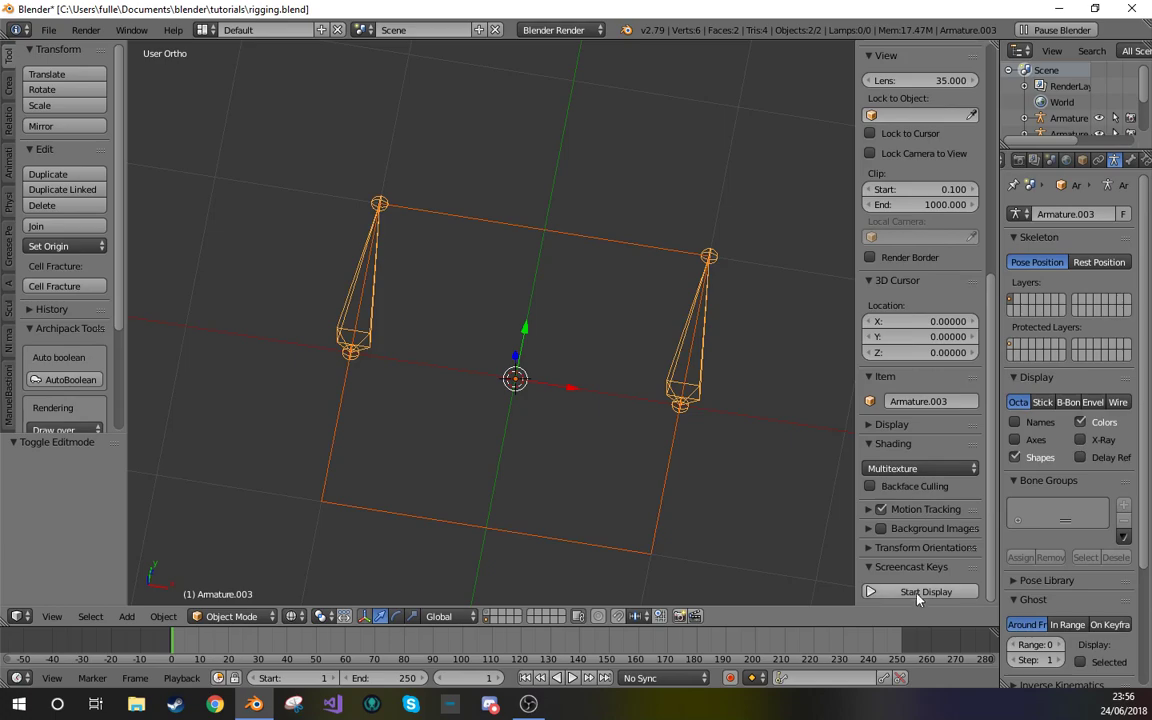
click(921, 591)
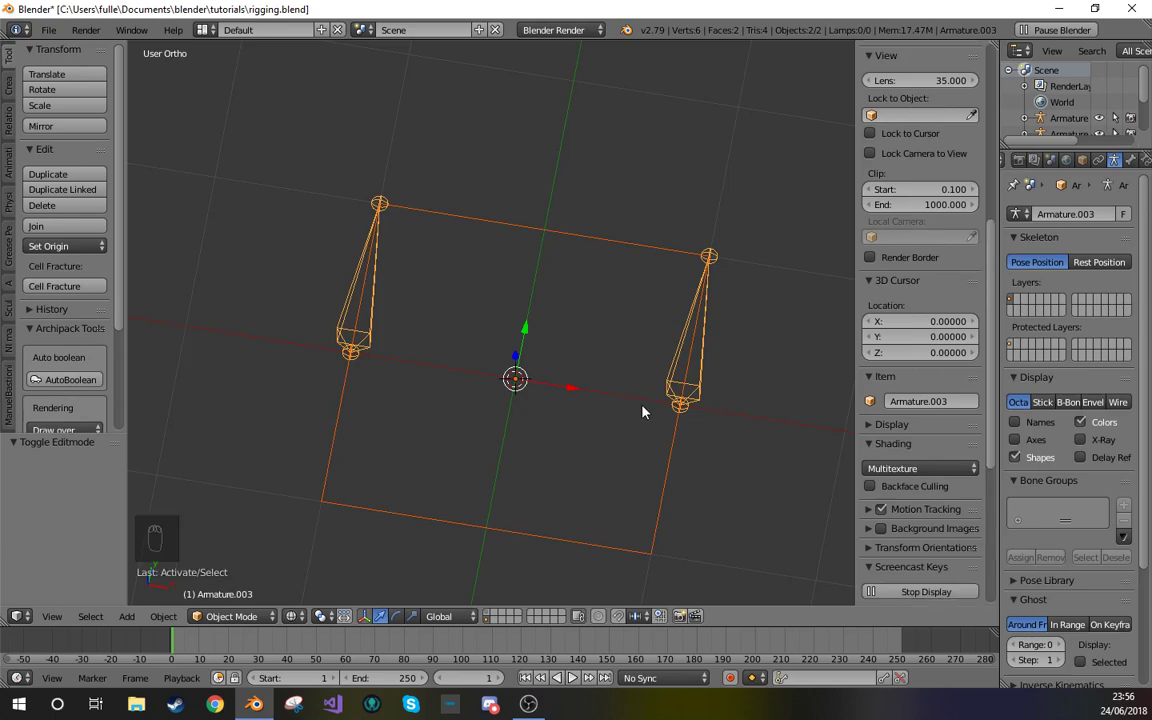
- Parent the plane to the armature with automatic weights and switch the armature to Pose Mode
key(ctrl+p)
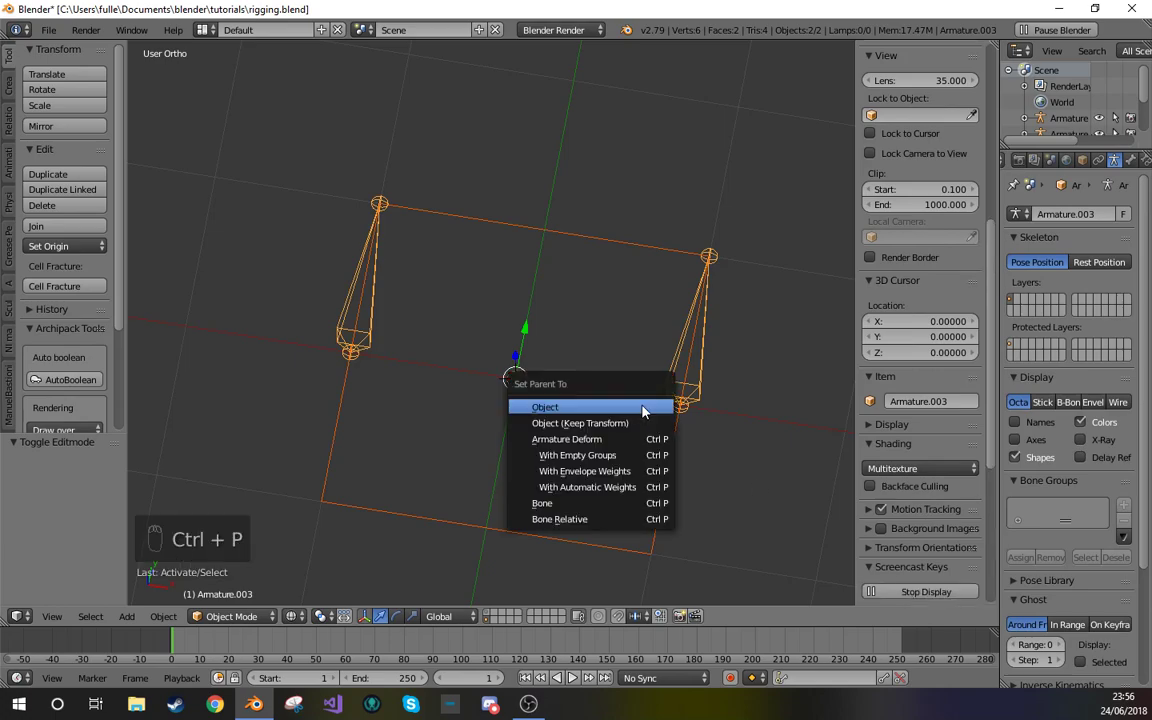
click(634, 487)
right_click(699, 370)
click(235, 616)
click(244, 555)
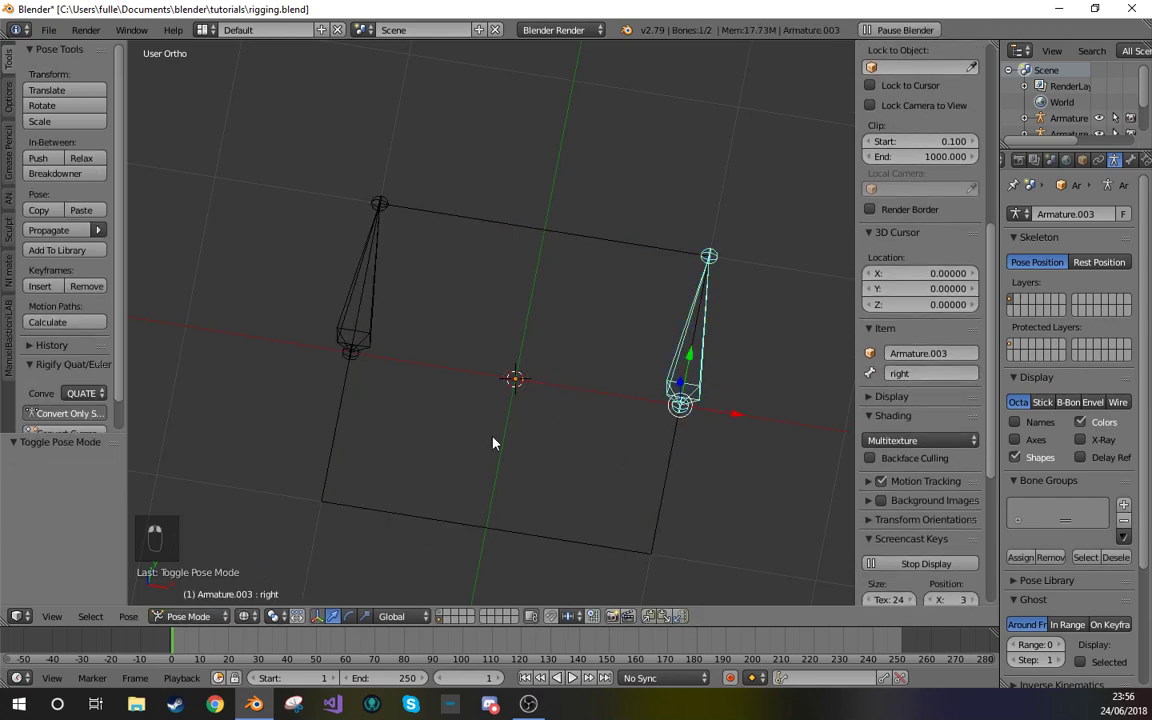
- Test how the plane deforms by moving the right bone and the left bone, cancelling each move
key(g)
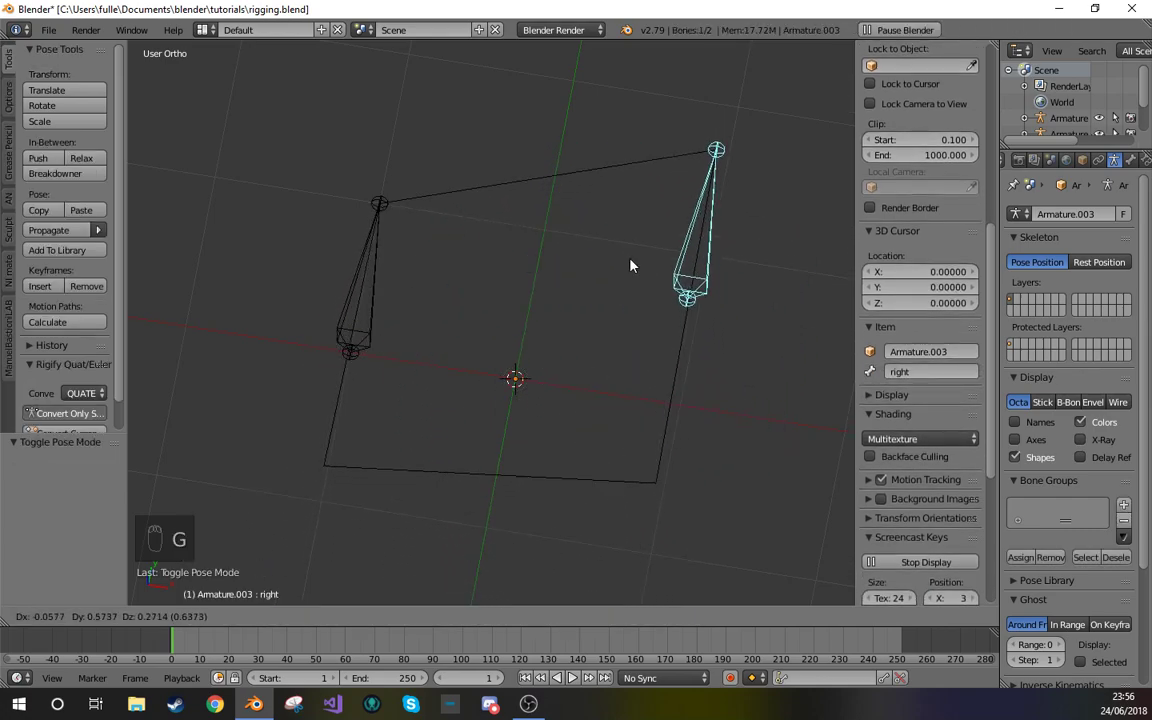
click(665, 390)
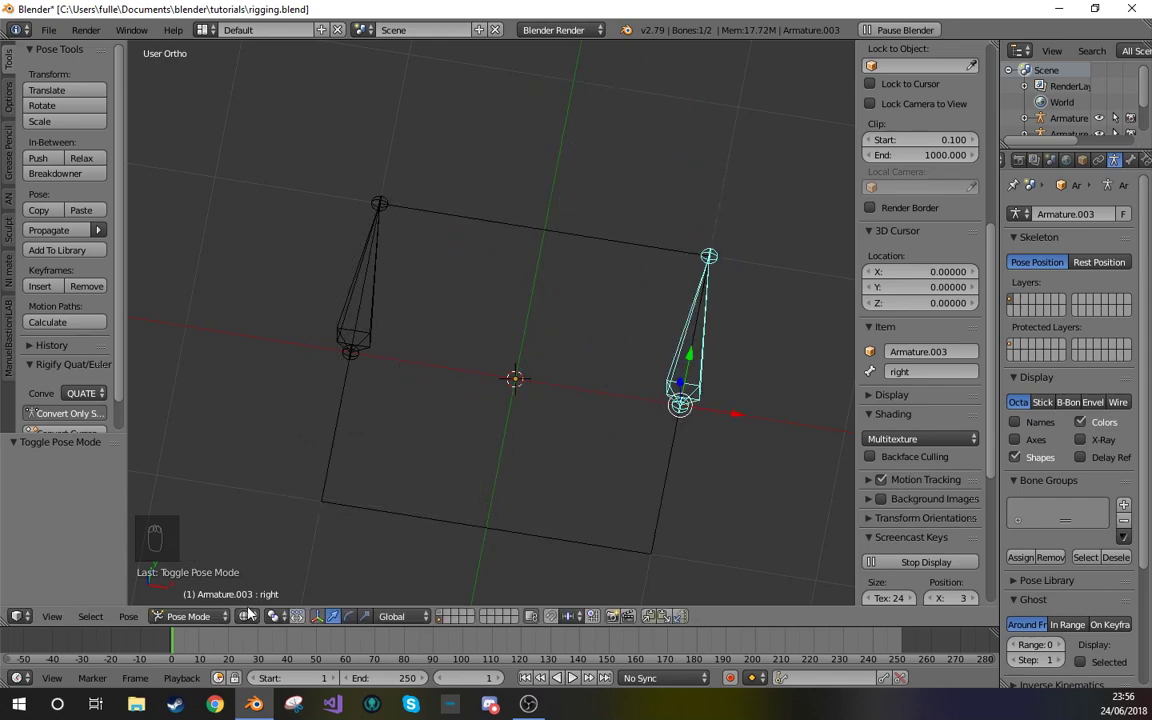
right_drag(358, 343, 342, 341)
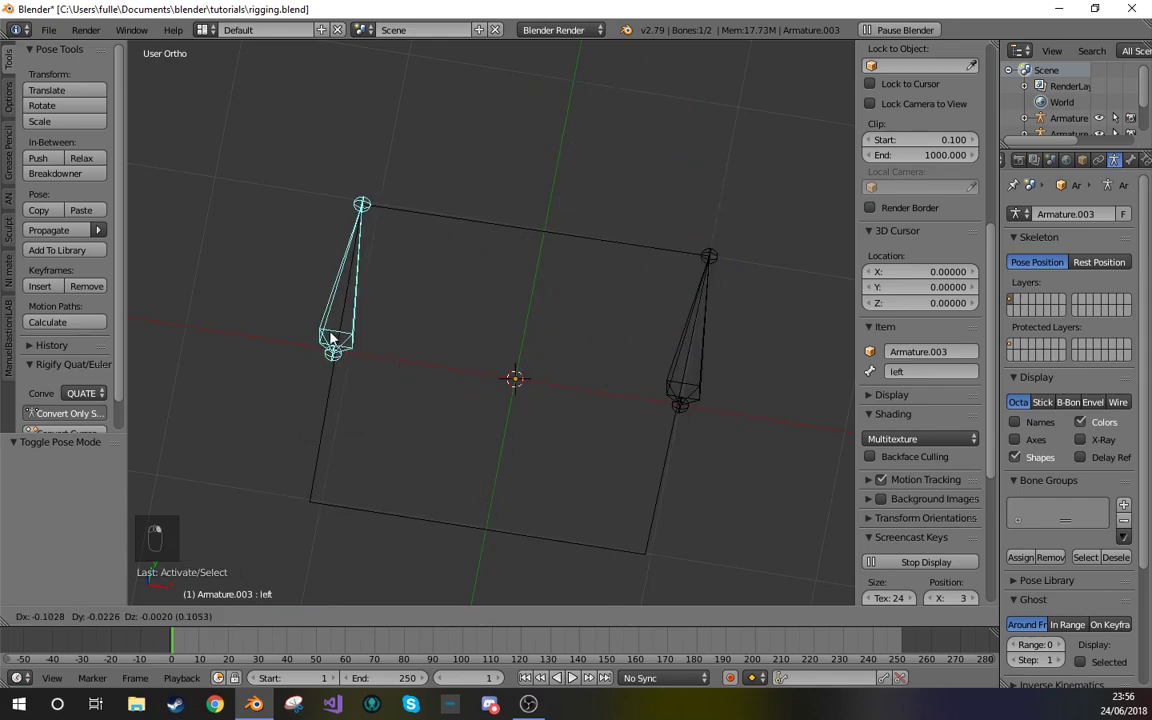
right_click(490, 330)
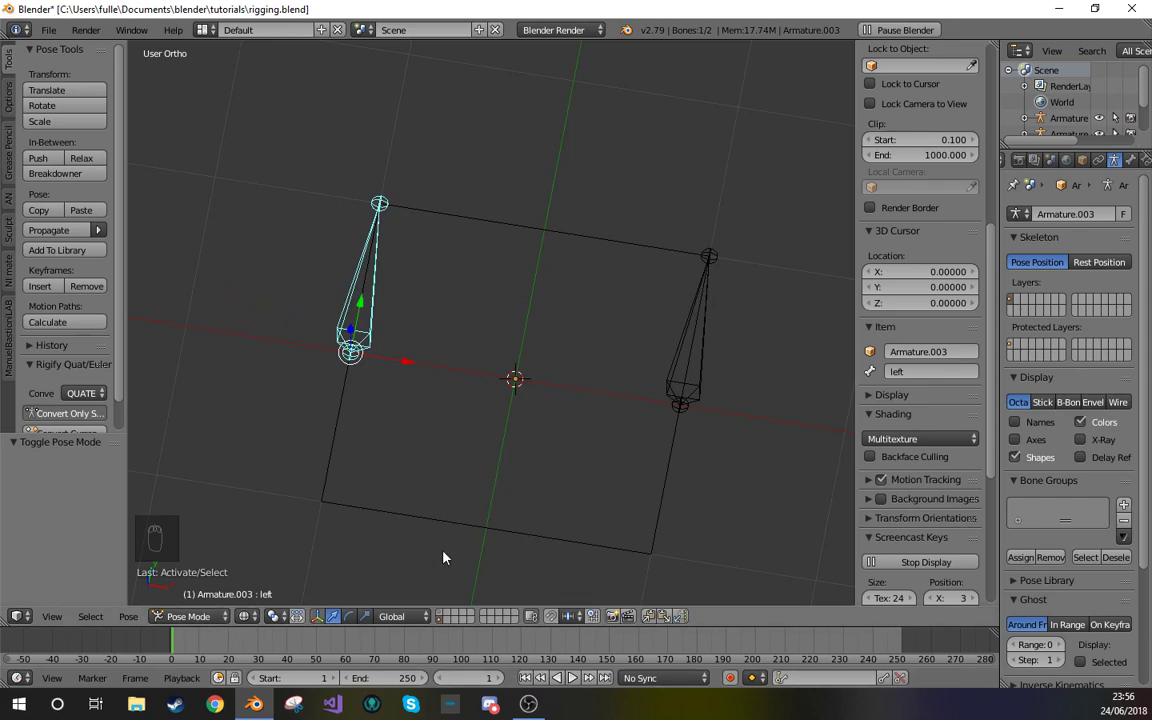
- Check the plane's generated vertex groups and undo the automatic-weights parenting
right_click(672, 489)
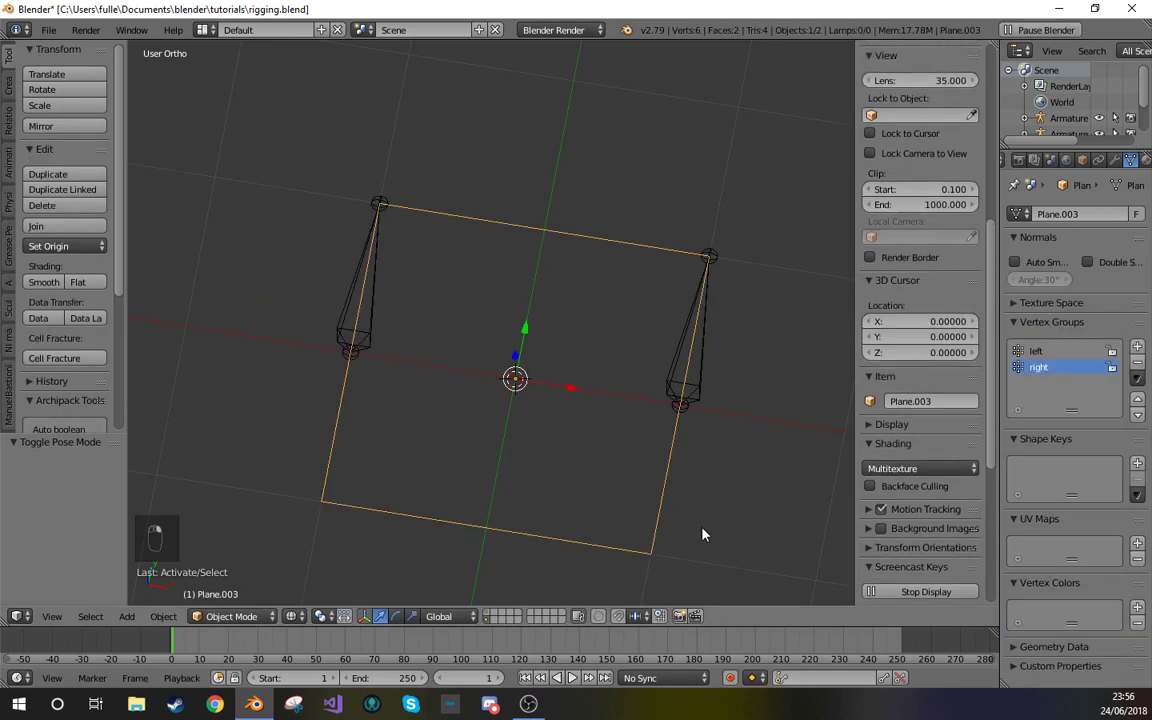
key(ctrl+z)
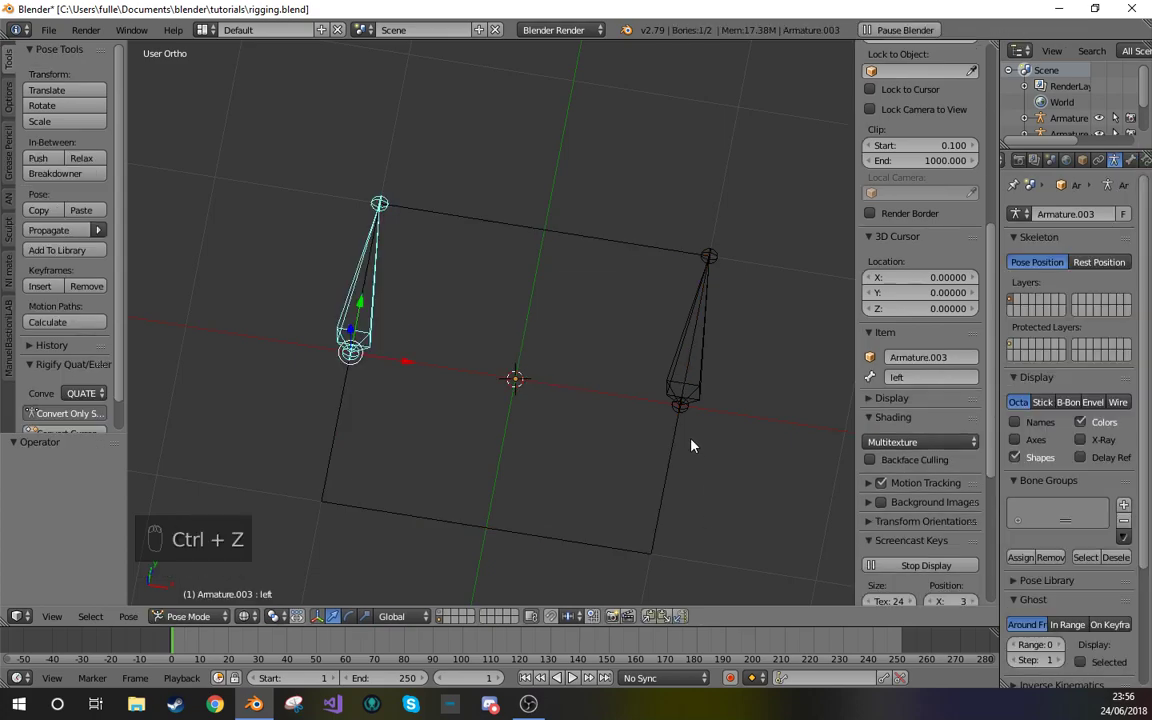
key(ctrl+z)
key(ctrl+z)
key(ctrl+z)
key(ctrl+z)
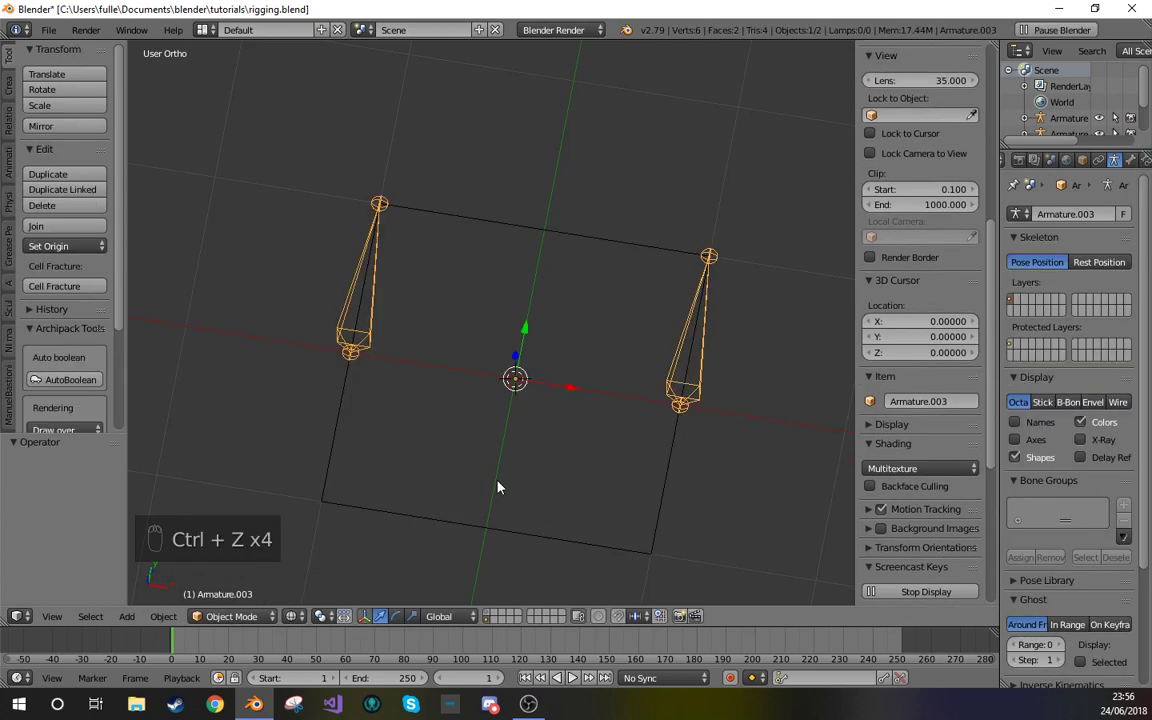
key(ctrl+z)
key(ctrl+z)
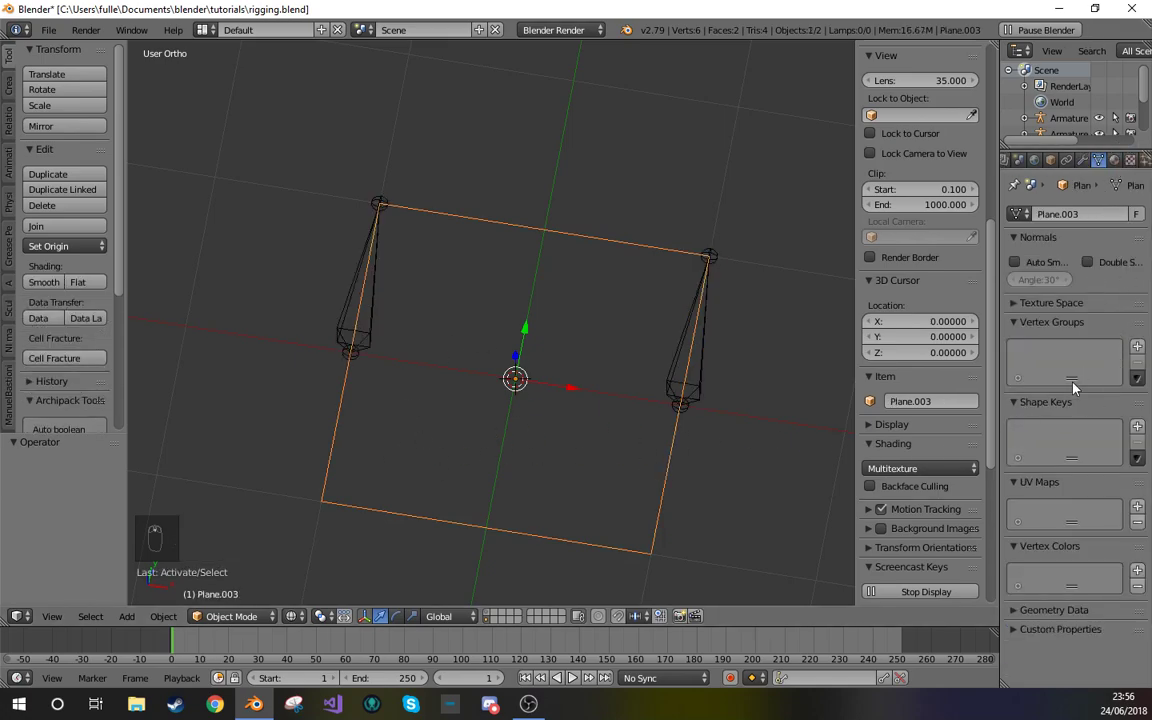
- Widen the properties area, enter Edit Mode on the plane, and select all its vertices one by one
drag(1001, 355, 962, 320)
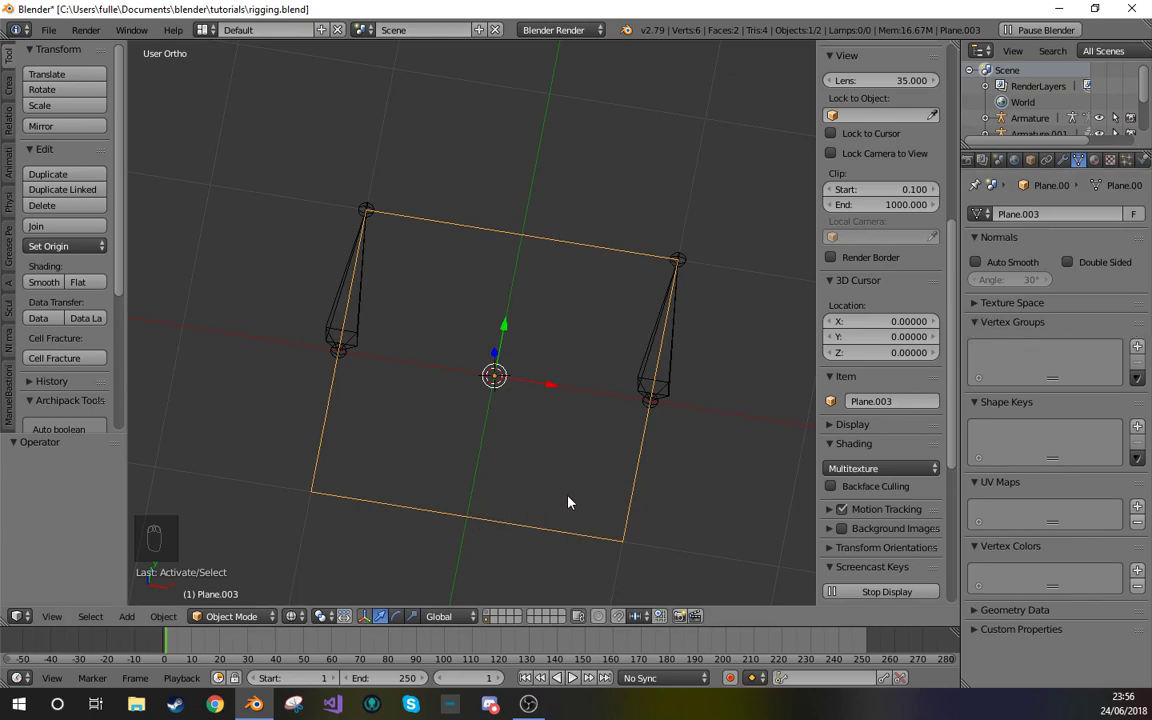
key(Tab)
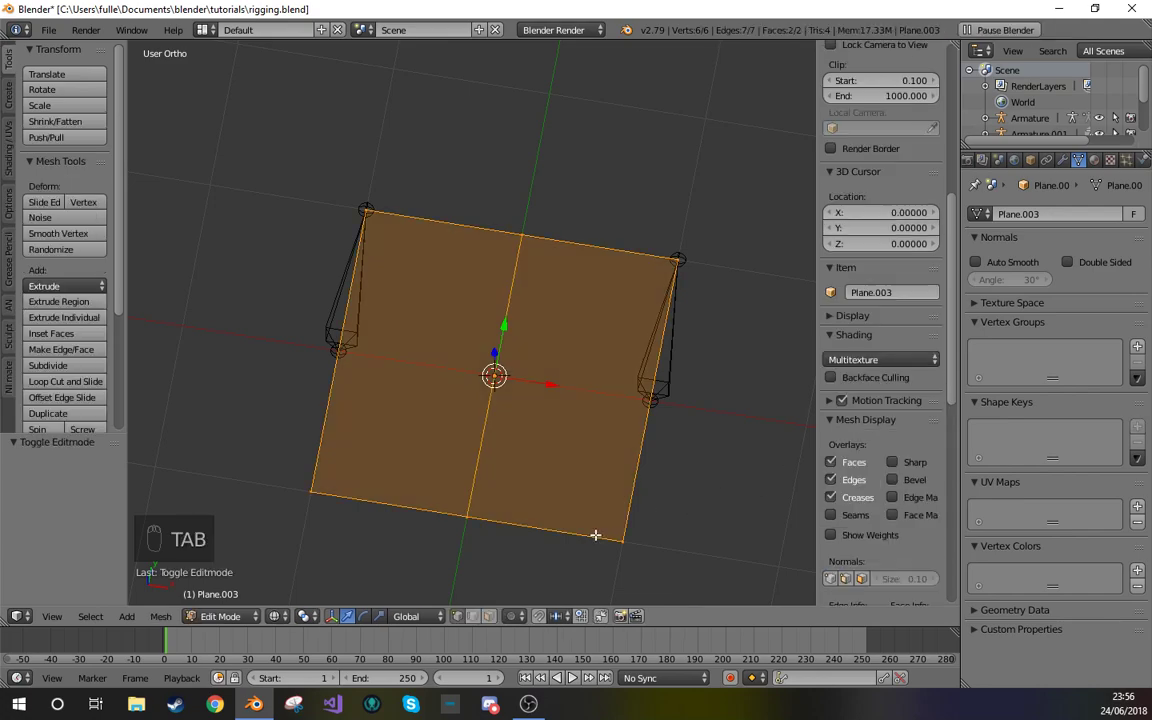
middle_drag(656, 552, 694, 541)
right_click(662, 511)
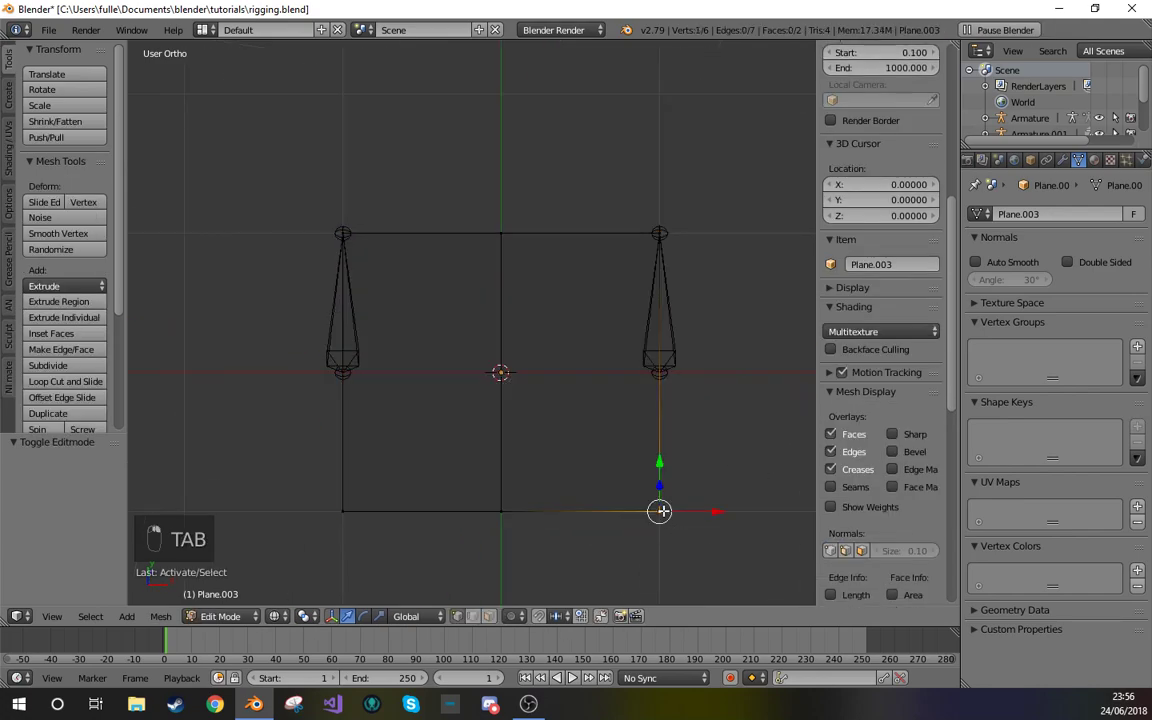
shift+right_click(507, 514)
shift+right_click(345, 514)
shift+right_click(356, 287)
shift+right_click(483, 247)
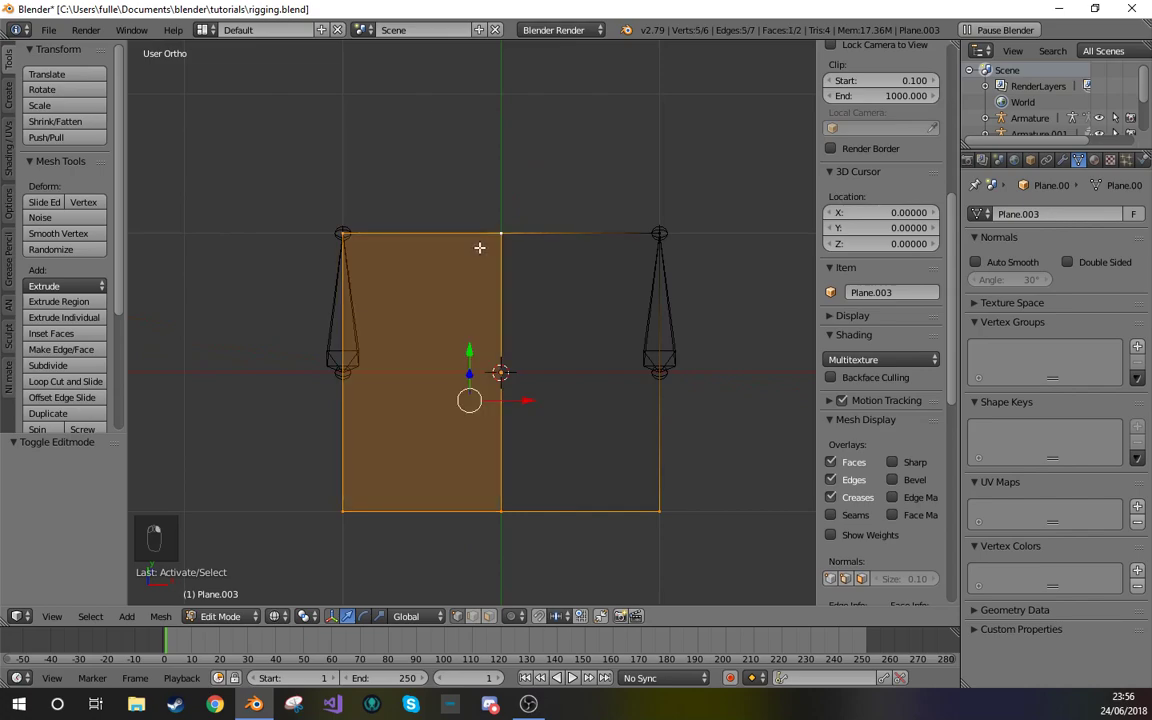
shift+right_click(660, 247)
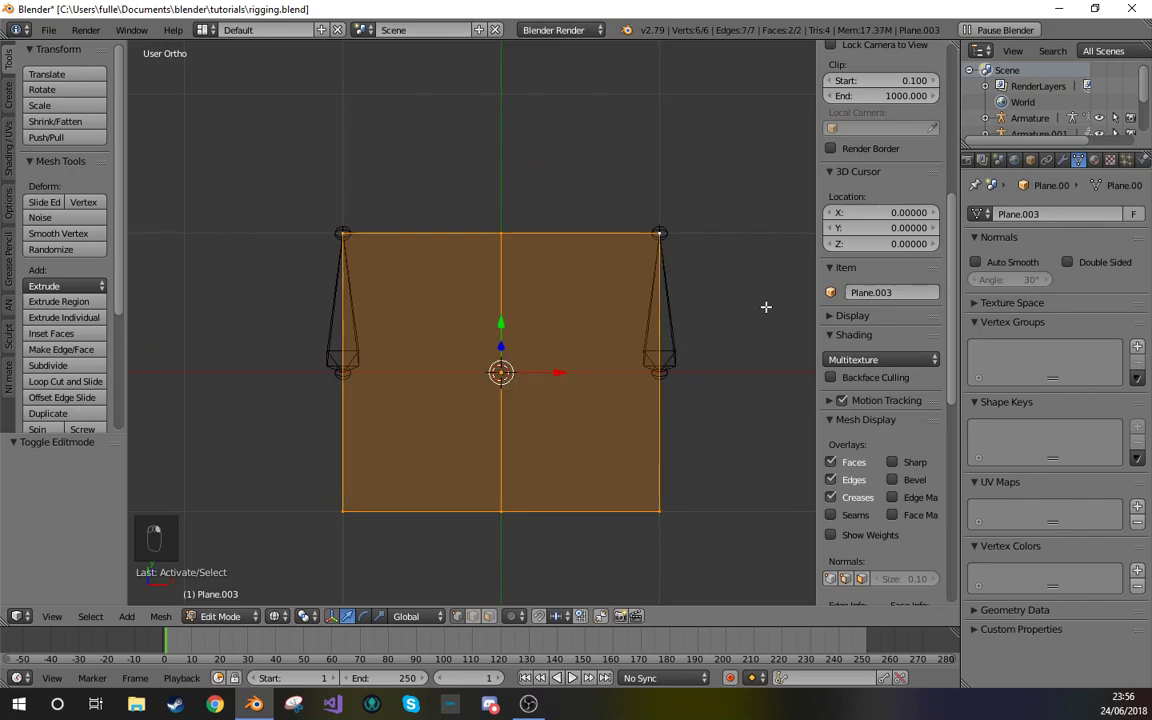
- Add a vertex group to the plane and view its weights in Weight Paint mode
click(1138, 346)
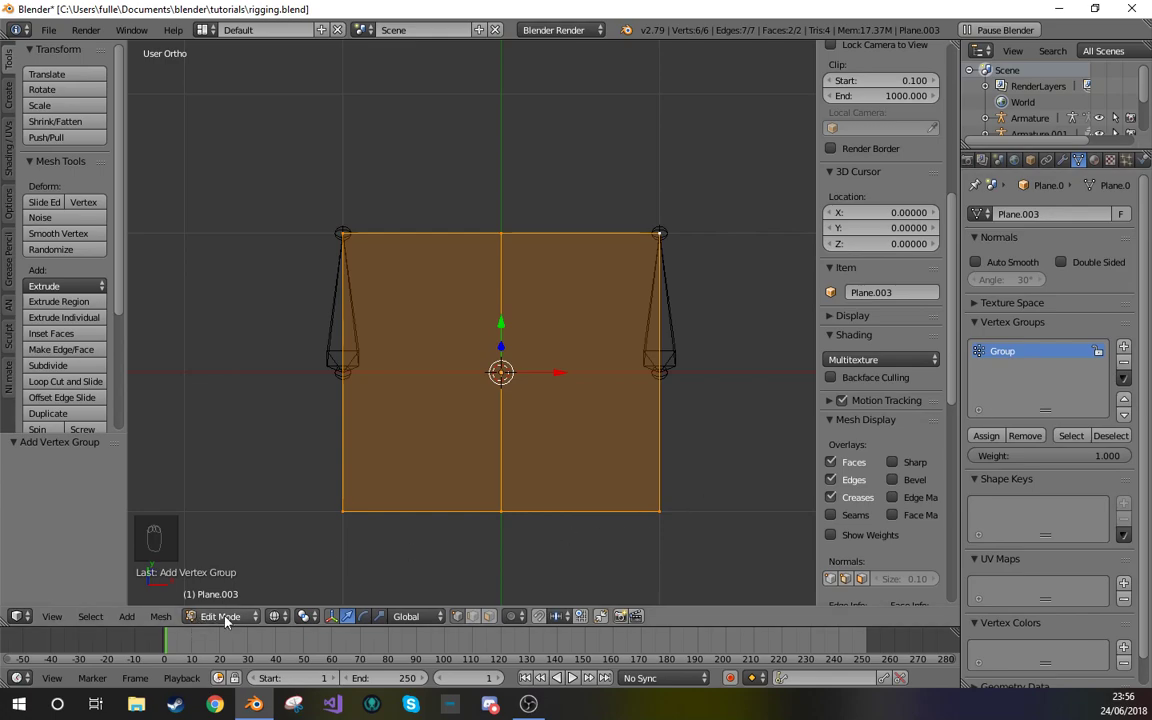
click(254, 616)
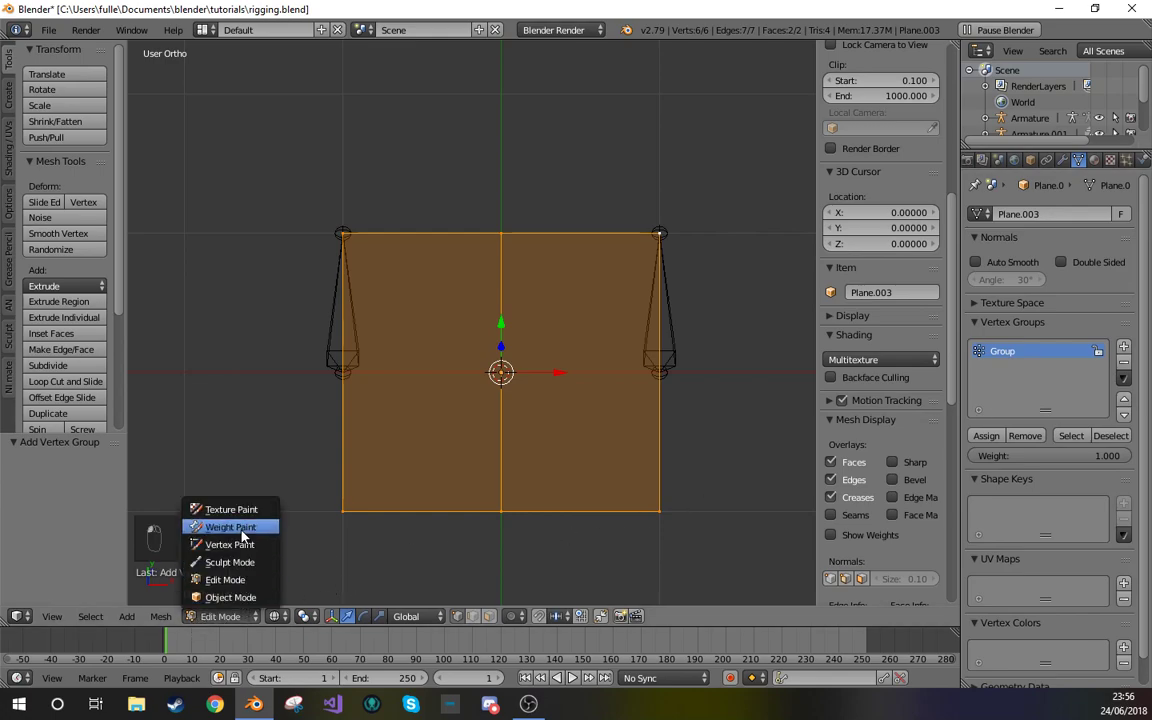
click(222, 477)
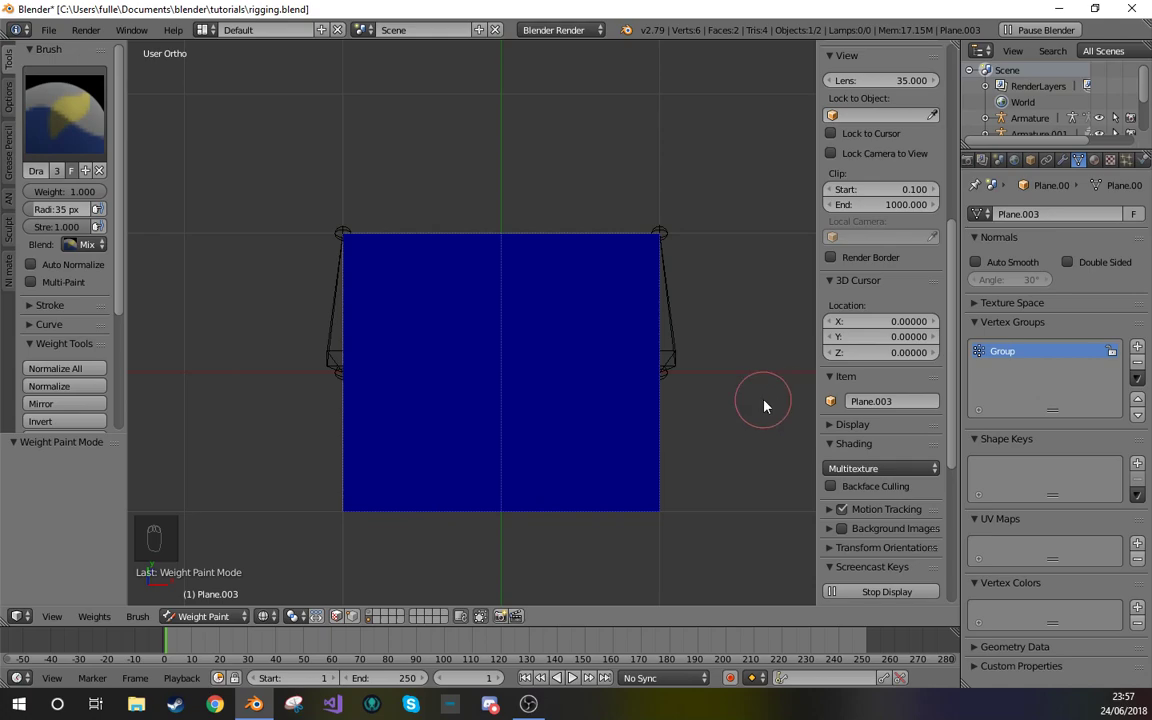
middle_drag(643, 450, 967, 380)
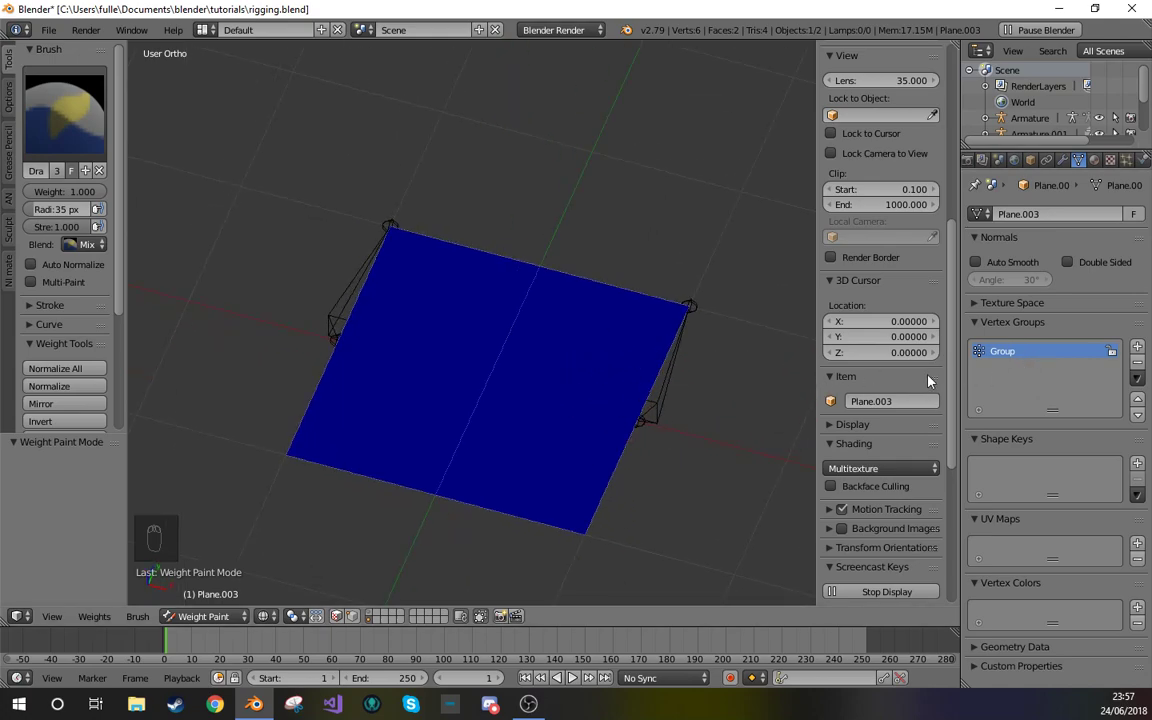
- Remove the plane's vertex group, check the plane in Weight Paint mode, and return to Edit Mode
key(Tab)
click(1136, 363)
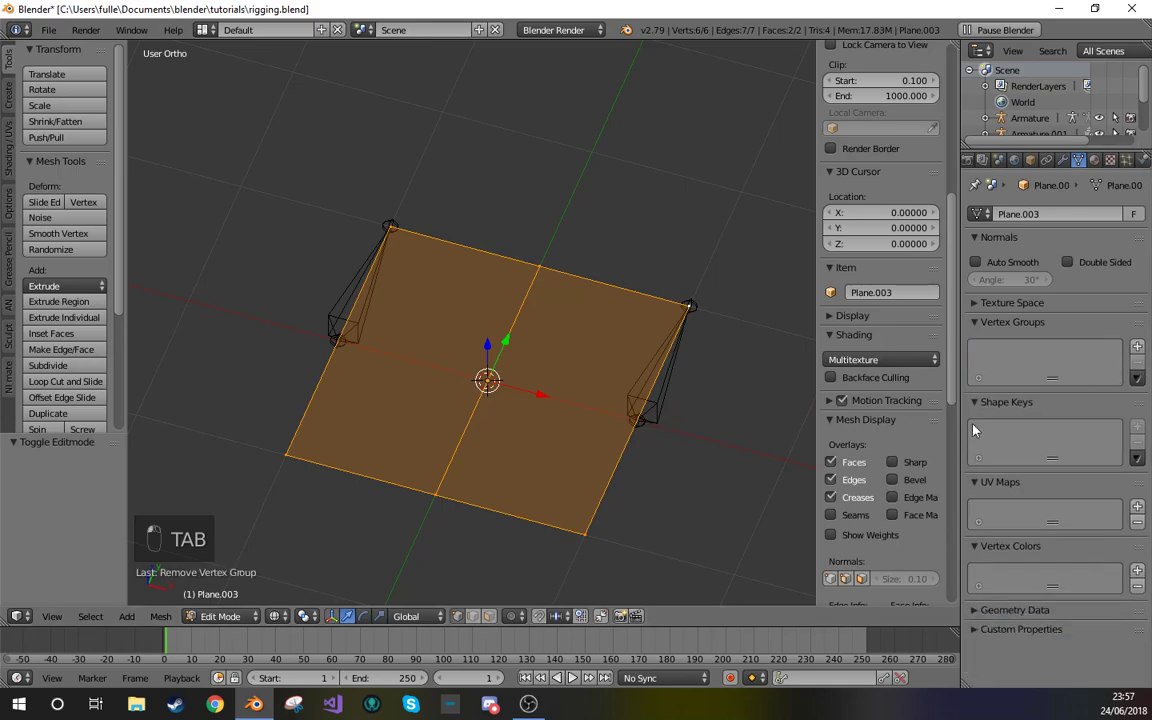
key(Tab)
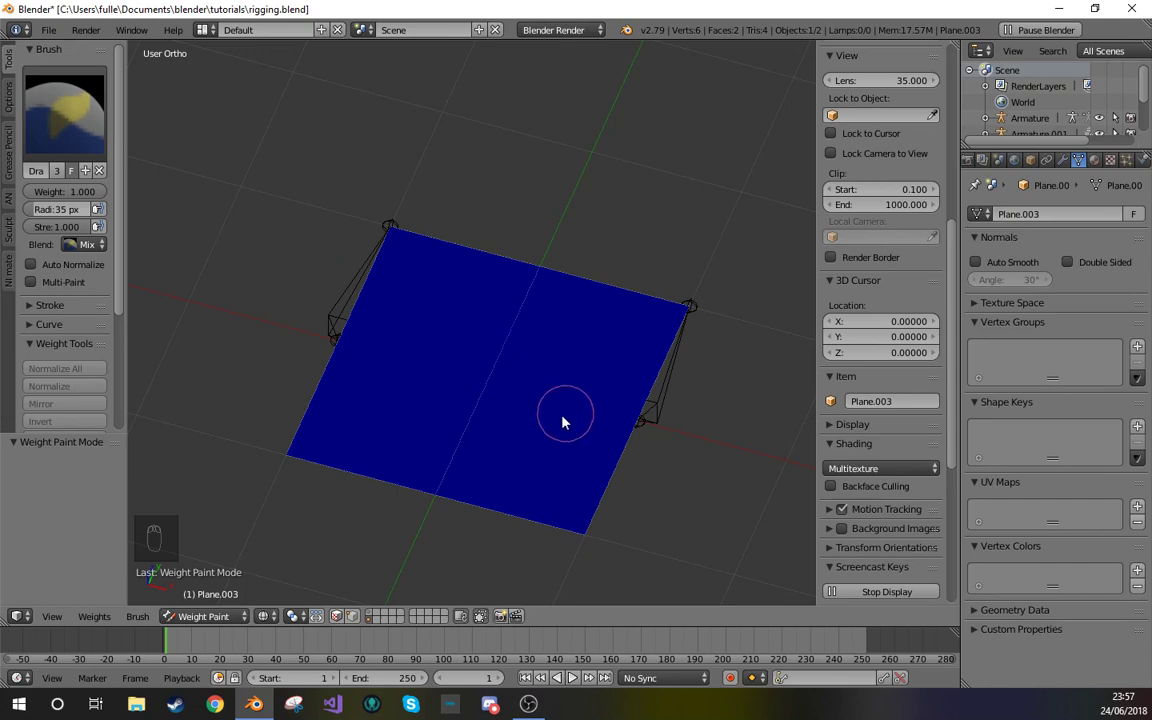
middle_drag(565, 422, 600, 416)
key(Tab)
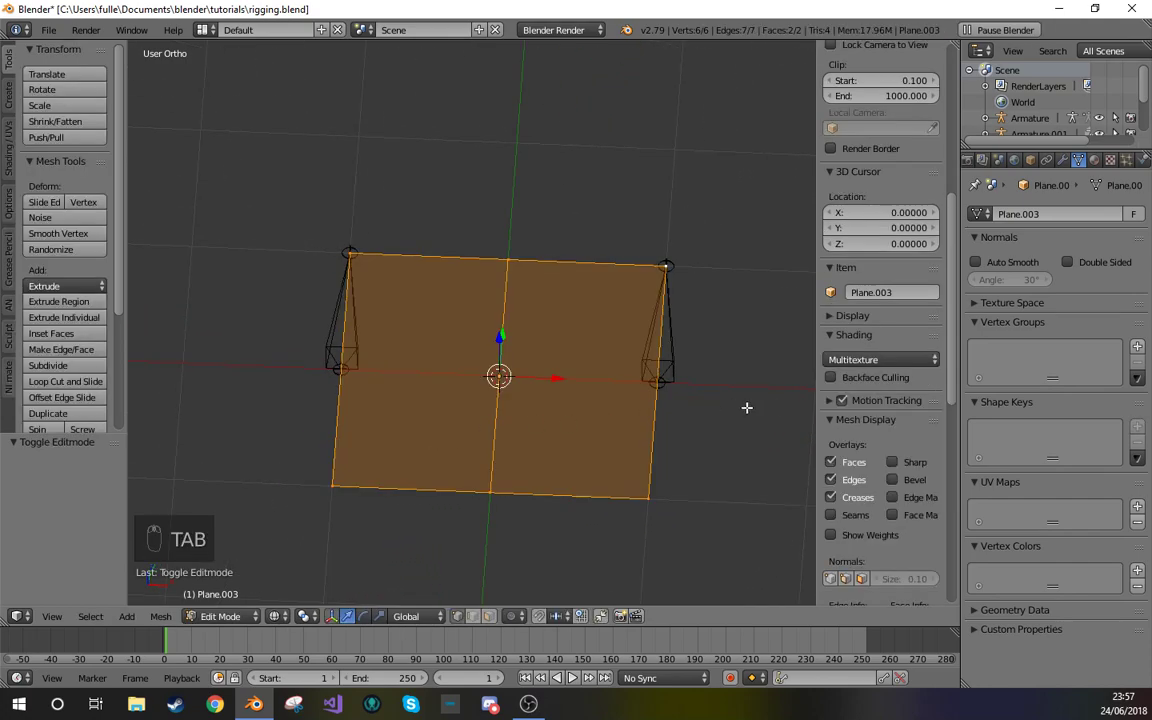
- Assign the plane's lower-right corner vertex to a new vertex group at weight 1.000 and view it in Weight Paint mode
click(1137, 347)
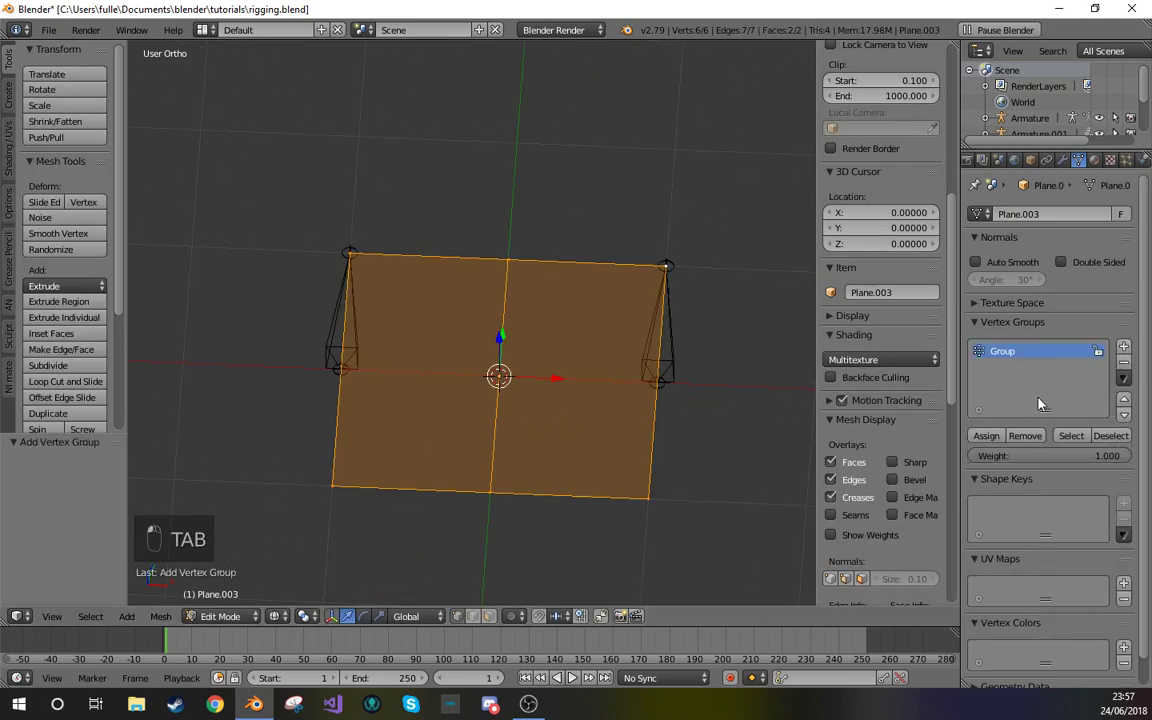
right_click(654, 510)
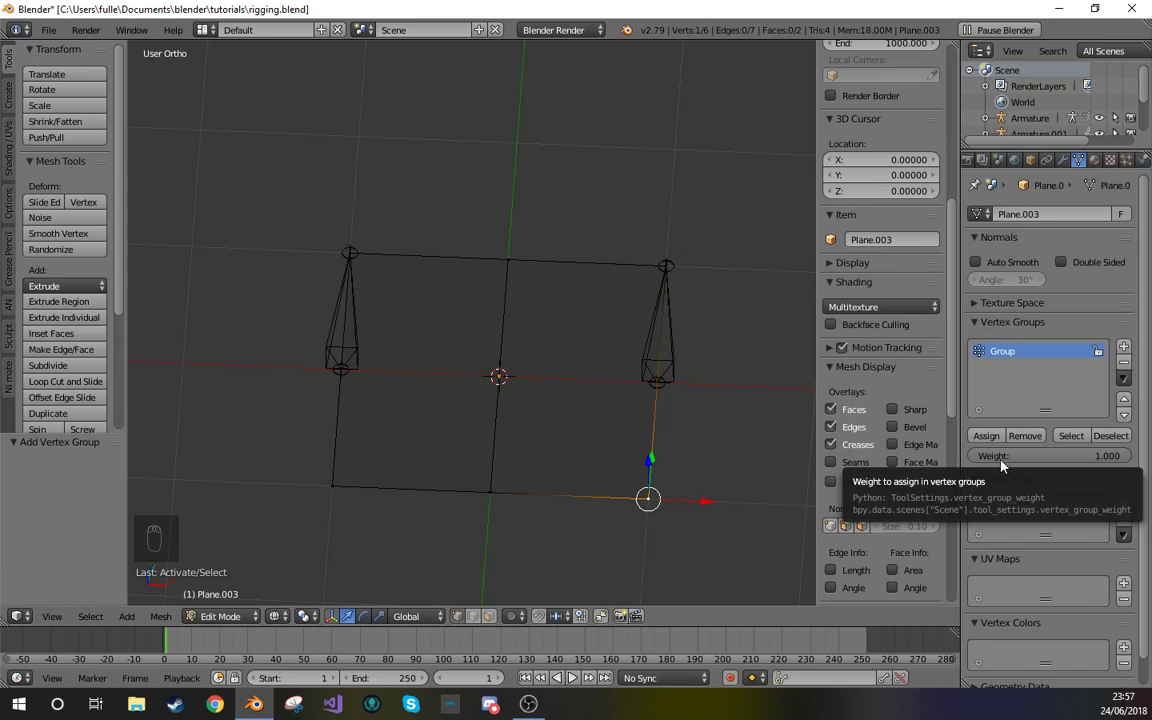
click(985, 436)
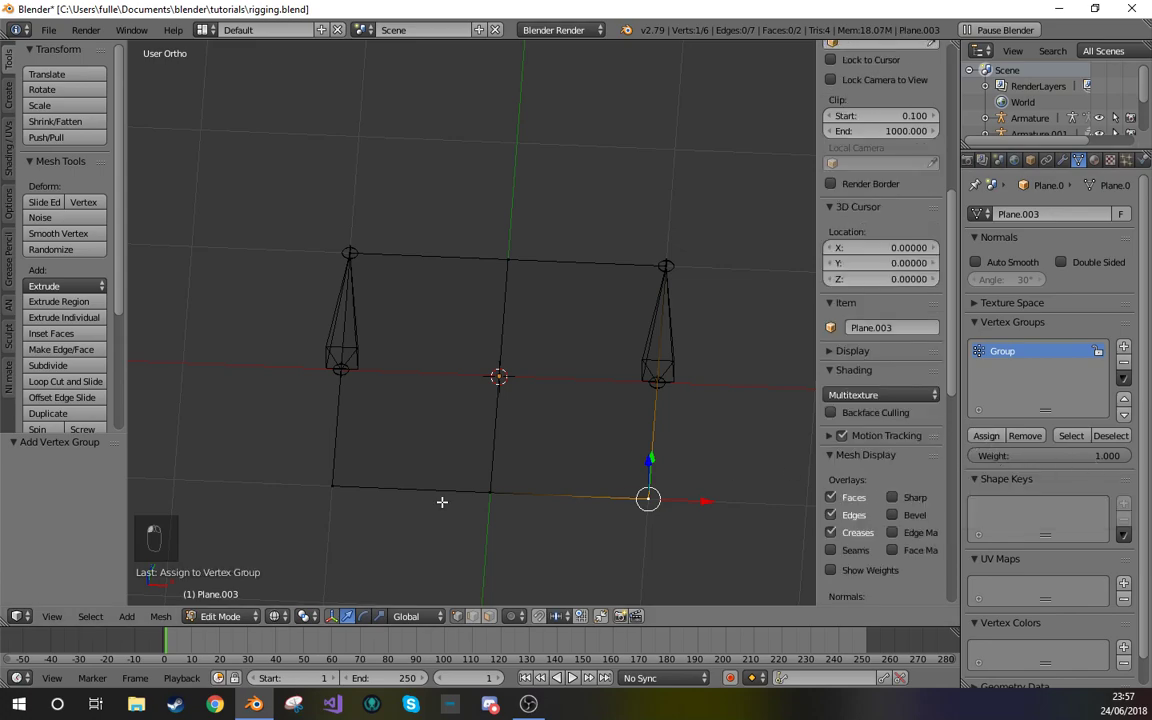
key(Tab)
middle_drag(640, 515, 599, 501)
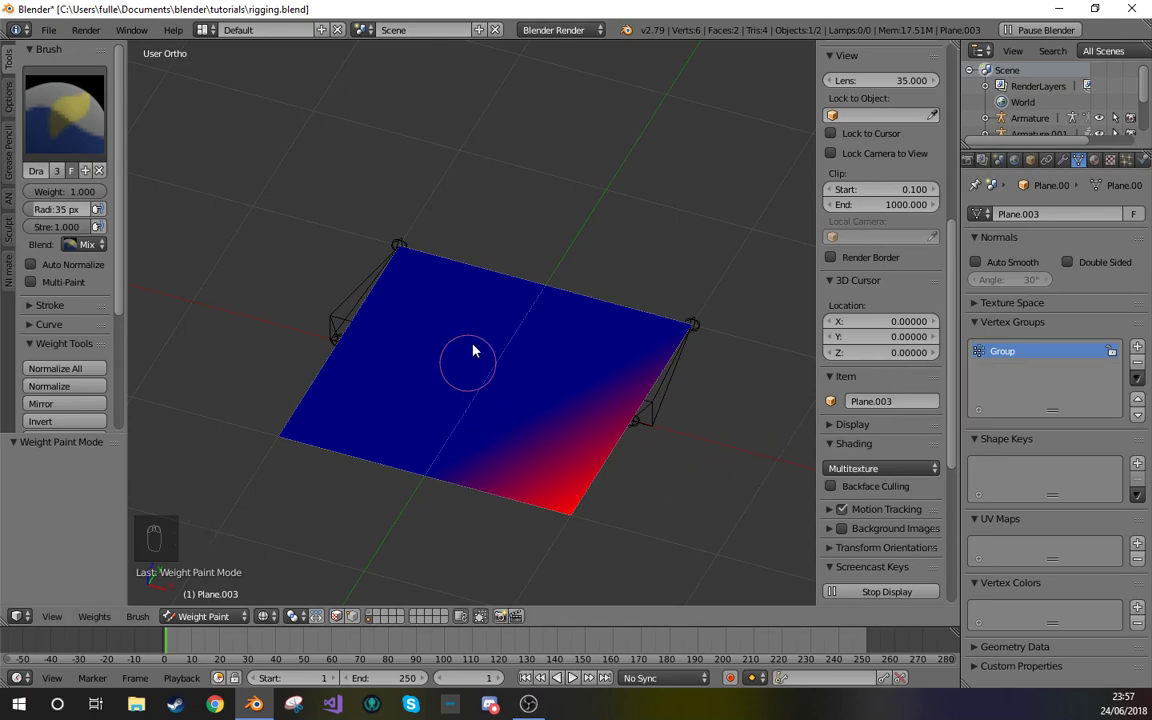
- Enable vertex selection in Weight Paint mode, select the plane's lower-right corner vertex and widen the properties area to read its vertex weights
key(Tab)
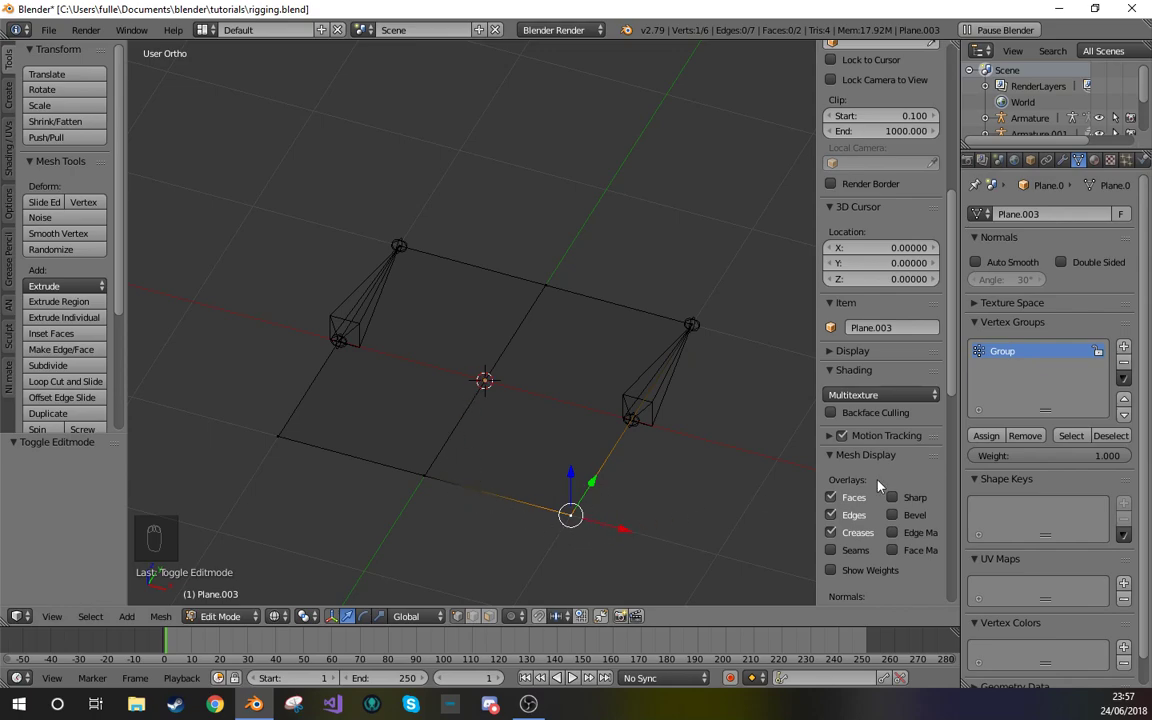
right_click(702, 329)
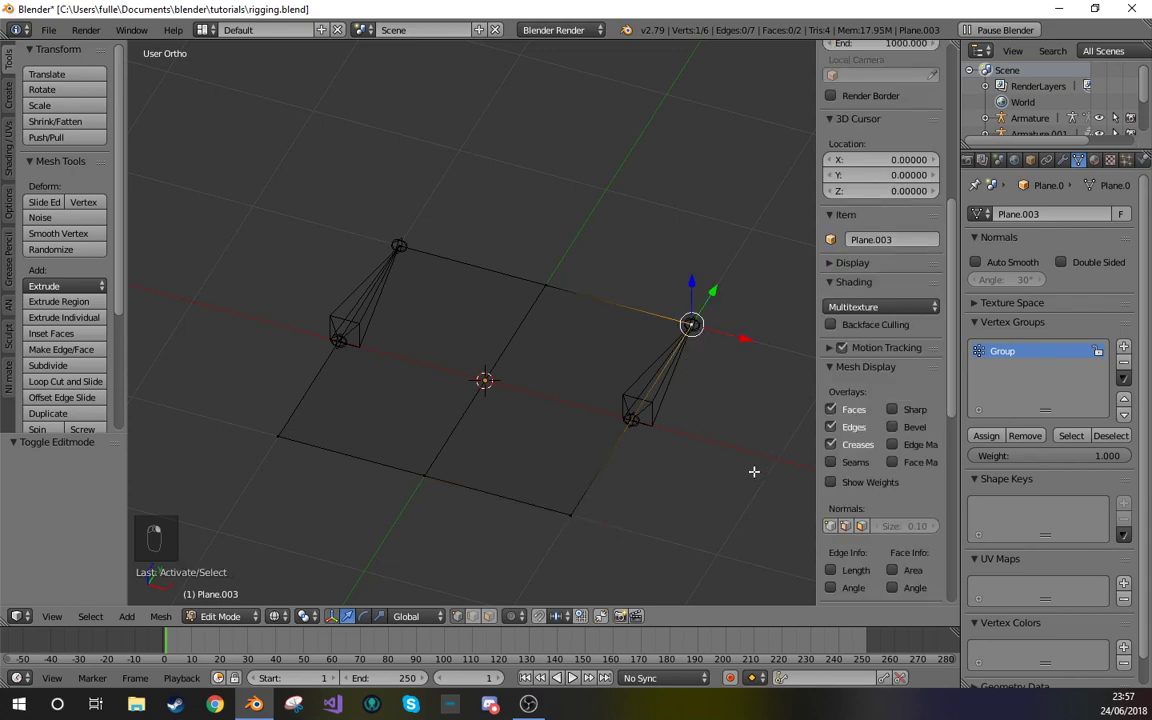
key(Tab)
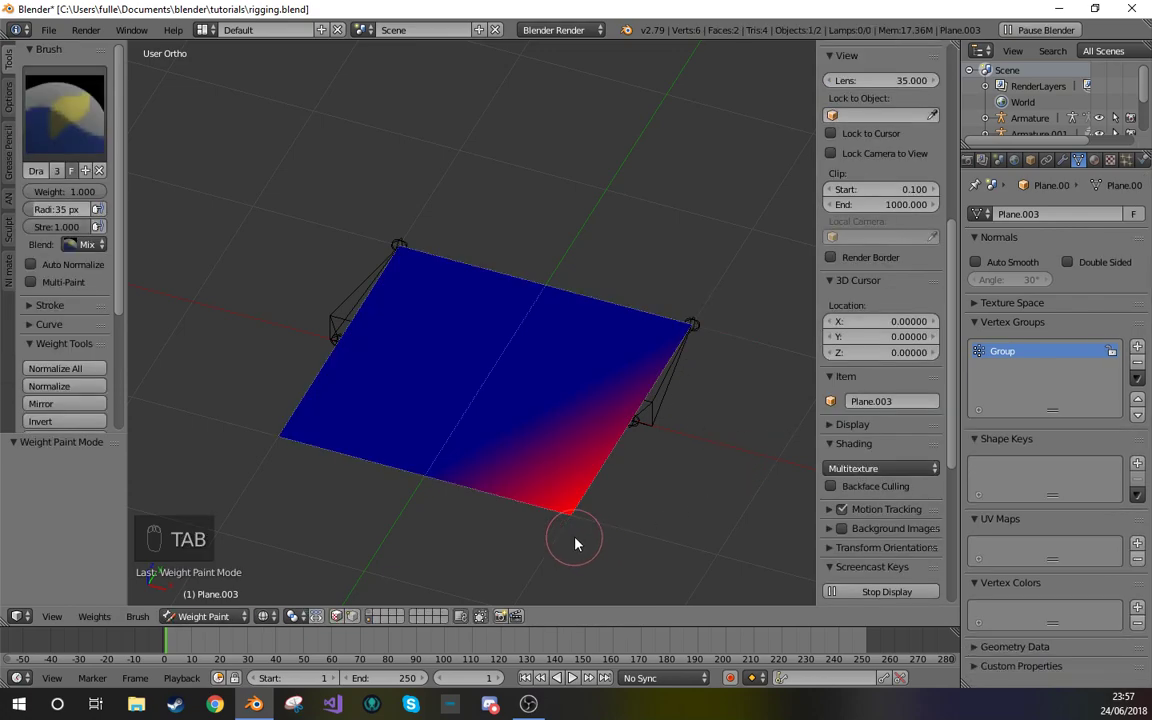
key(v)
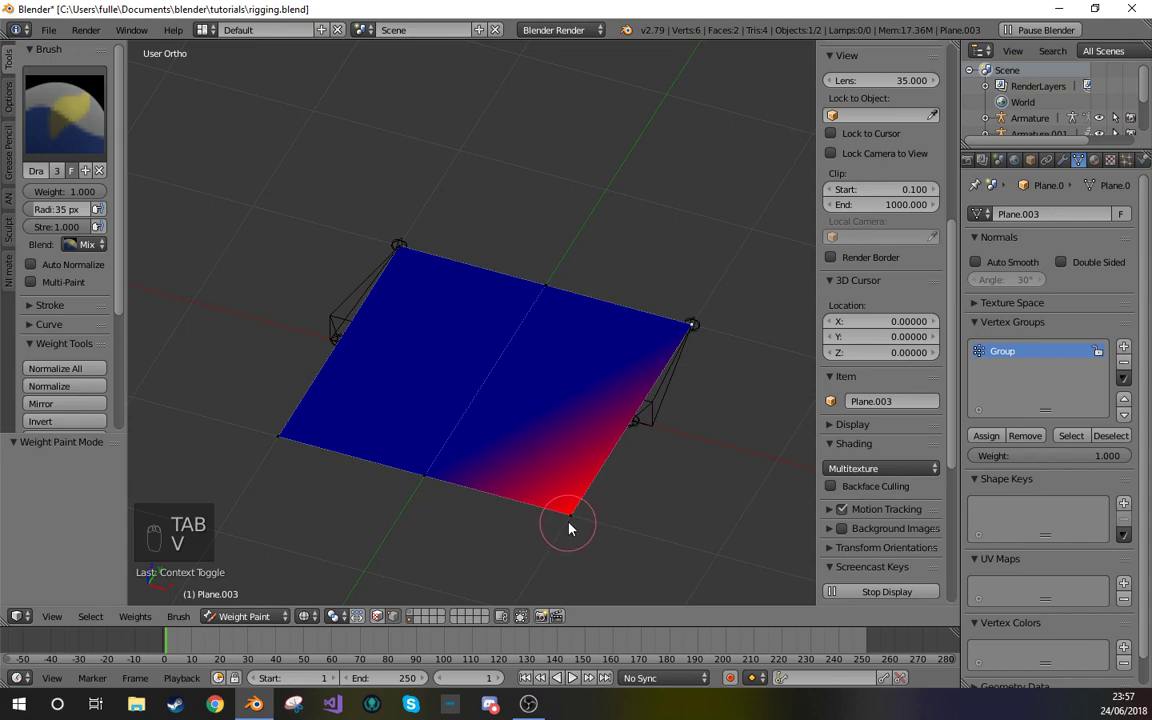
scroll(830, 425, up, 10)
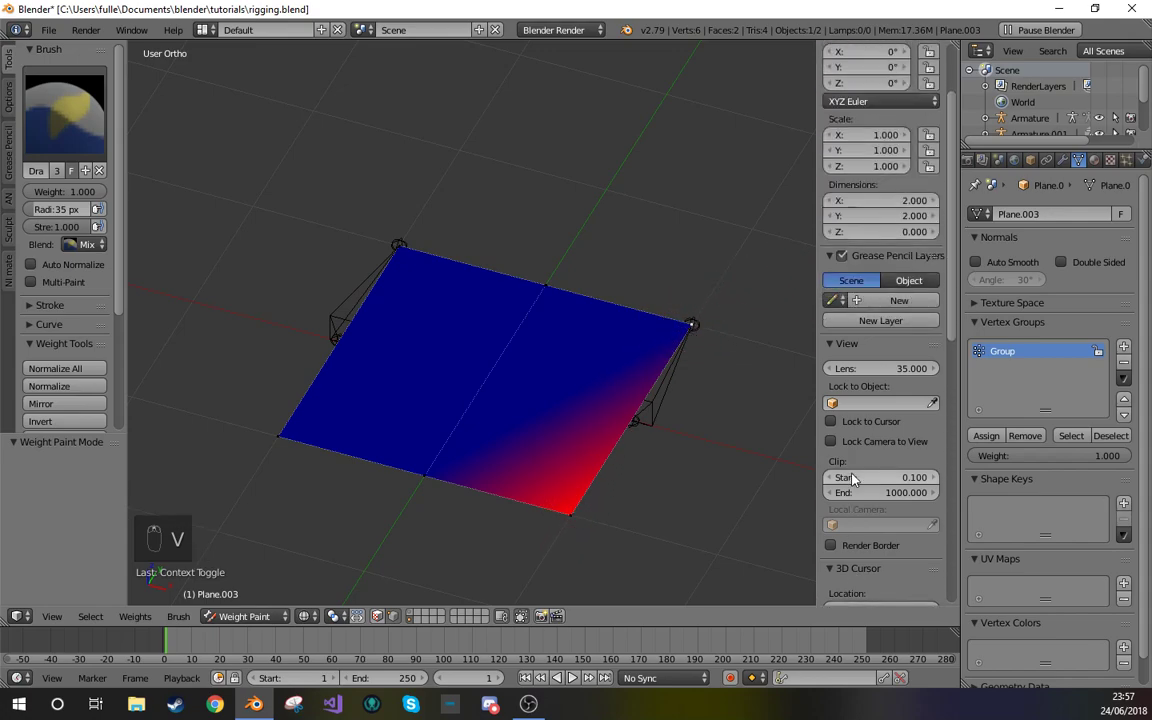
right_click(566, 521)
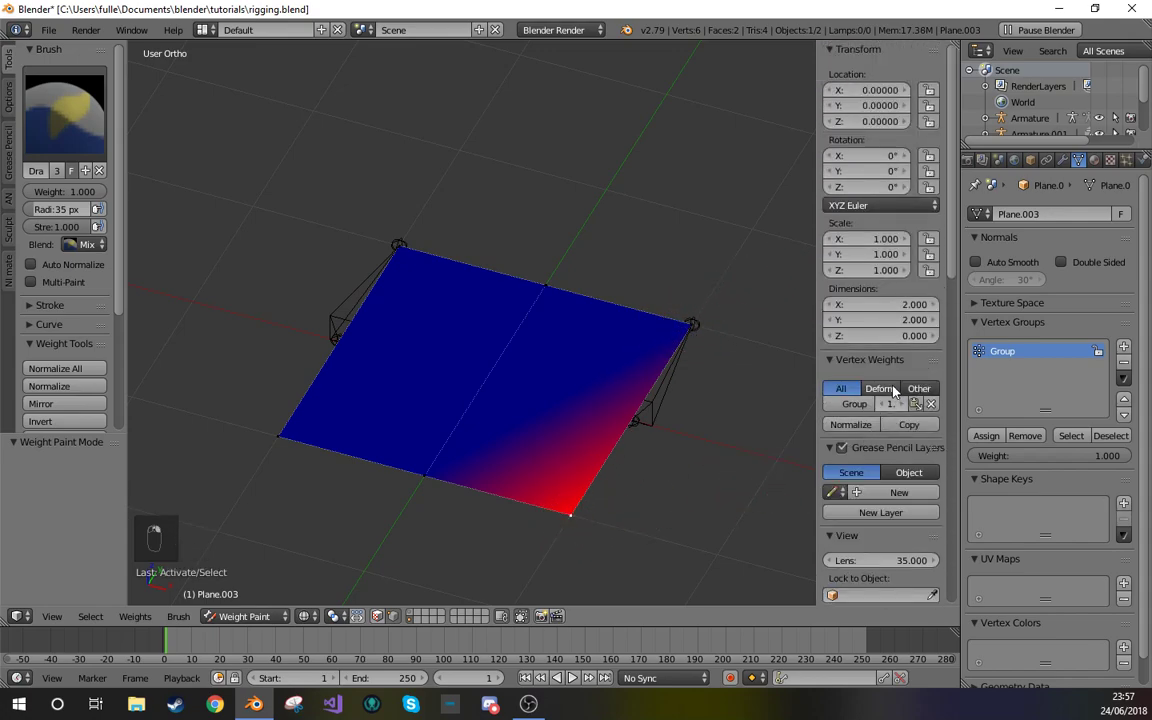
drag(819, 395, 753, 408)
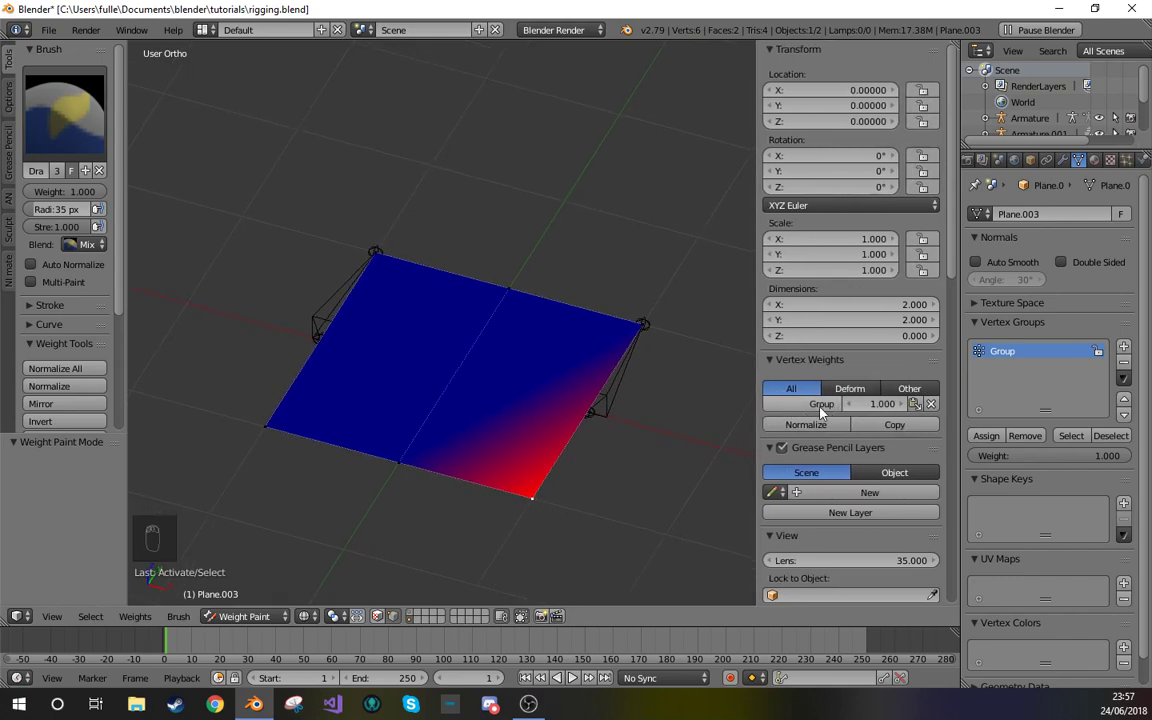
- Rename the plane's vertex group as hello and select the upper-right corner vertex to check its group membership
double_click(1007, 350)
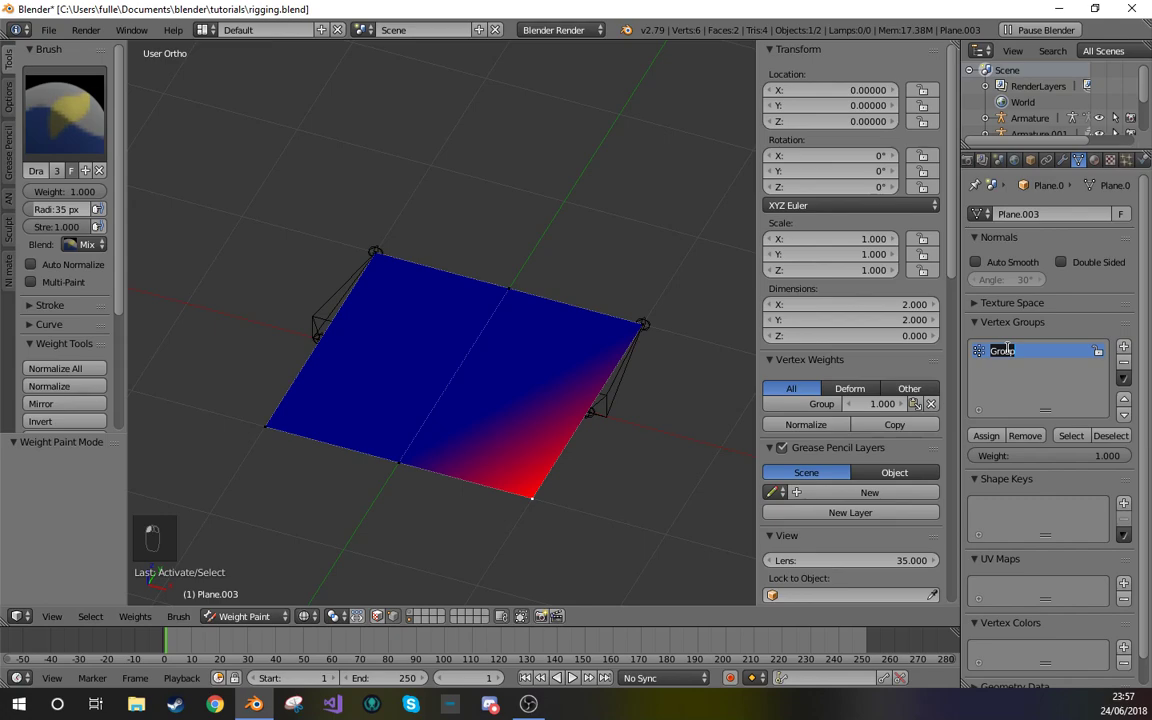
text(hello)
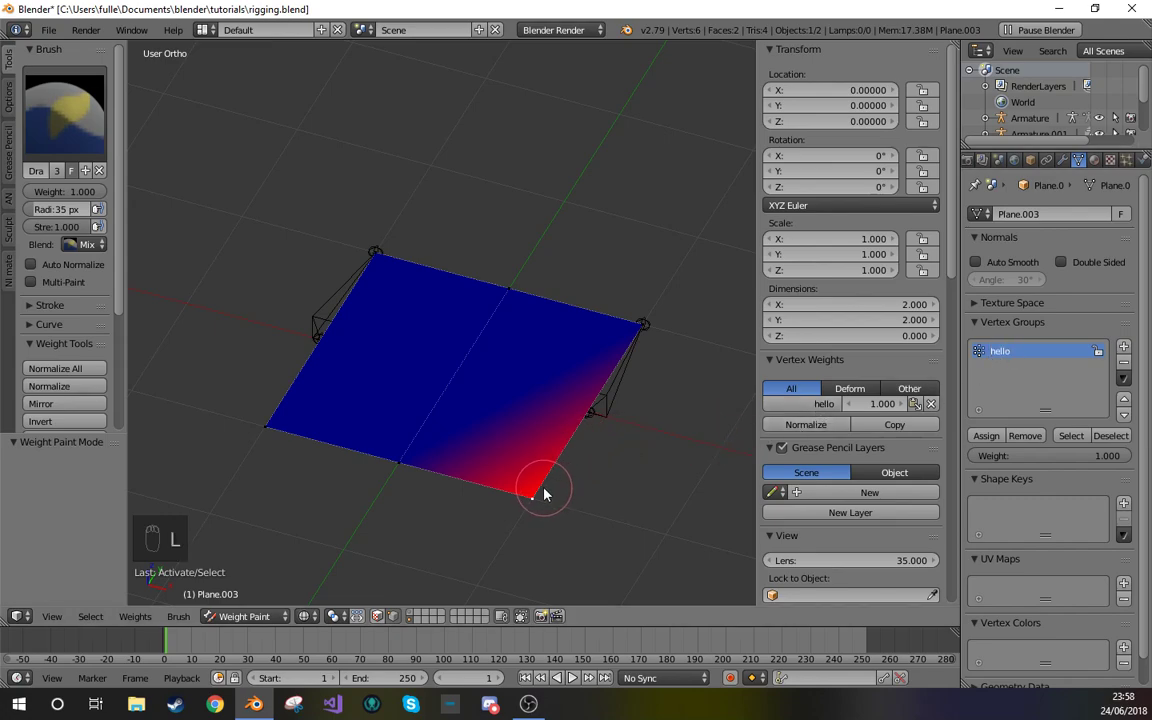
right_click(644, 327)
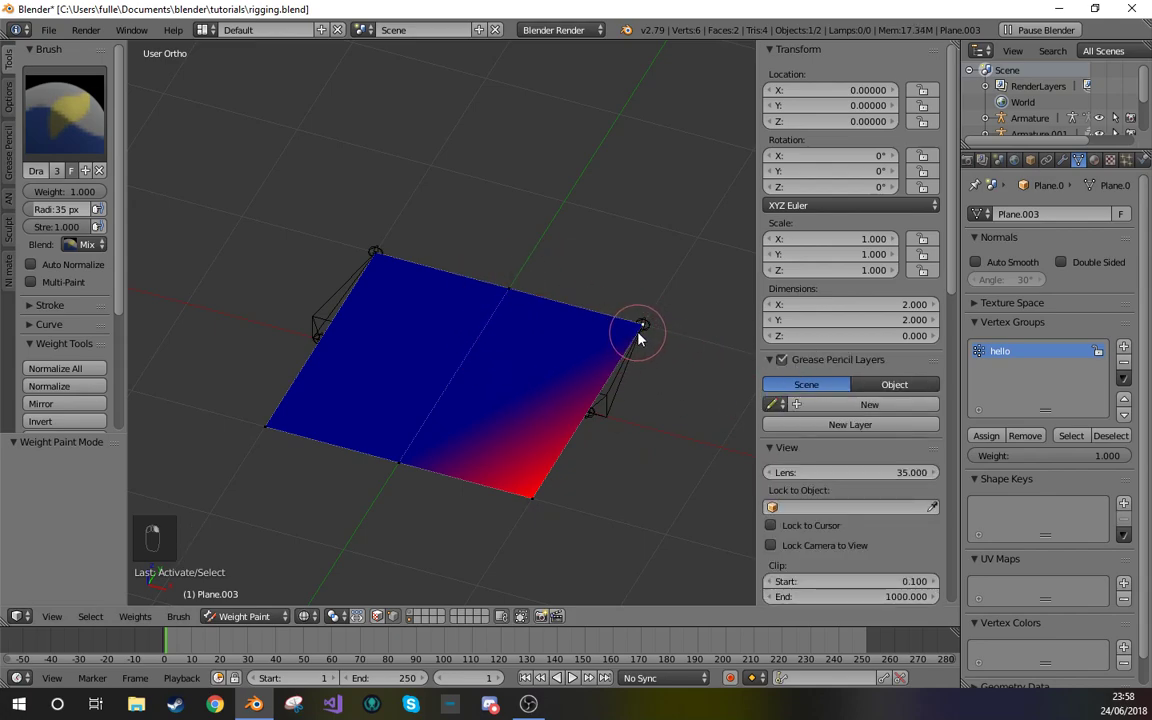
- Assign the lower-right corner vertex to the hello group at weight 0.418, and reassign it at weight 1.000
right_click(534, 495)
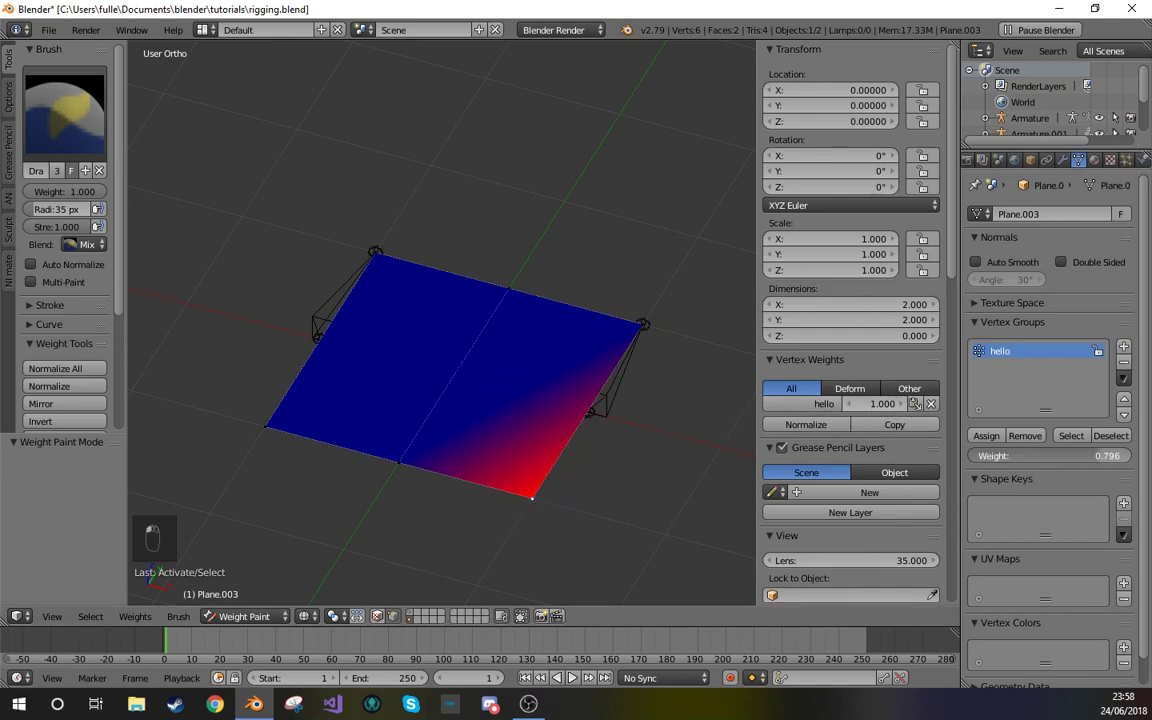
drag(1015, 457, 985, 457)
click(985, 436)
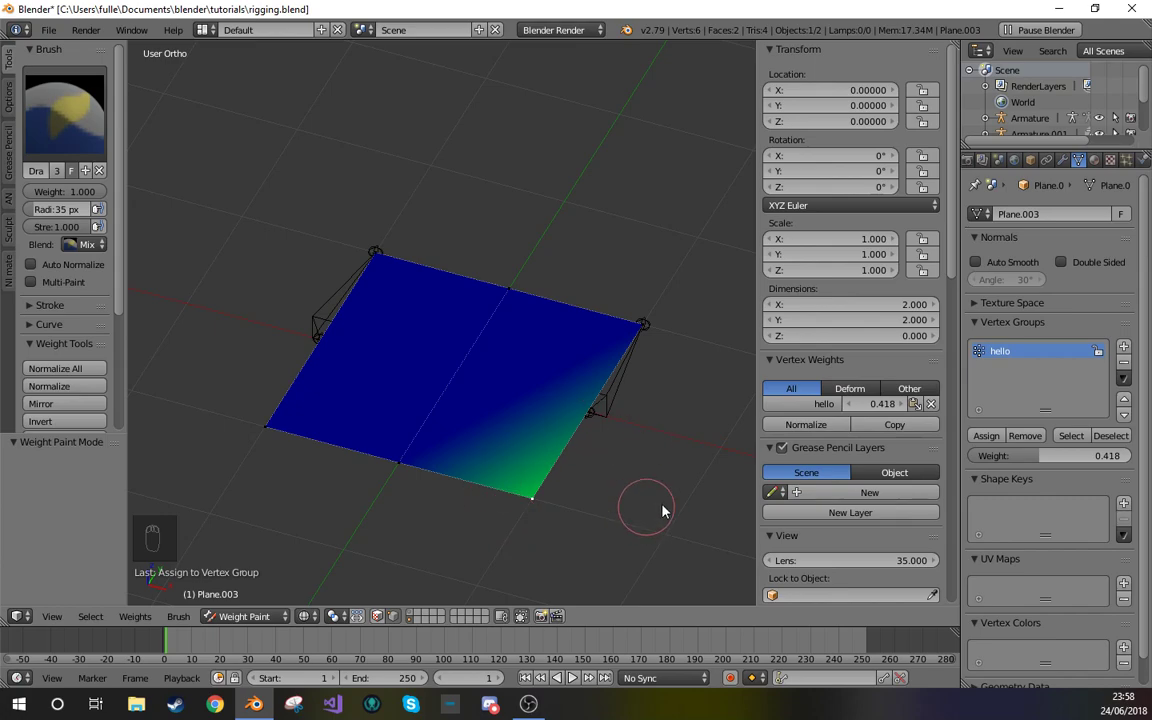
drag(1016, 458, 1126, 459)
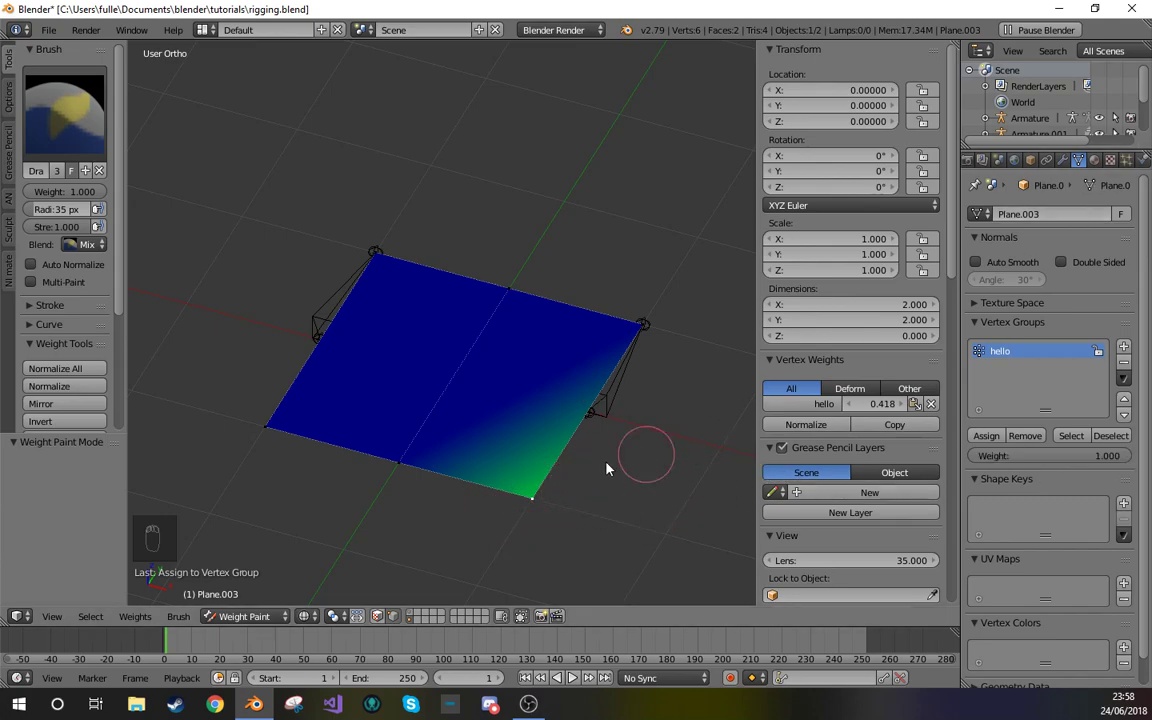
right_click(643, 325)
- Try a Bevel modifier on the plane limited to the vertex group hello, and remove the modifier
click(1060, 161)
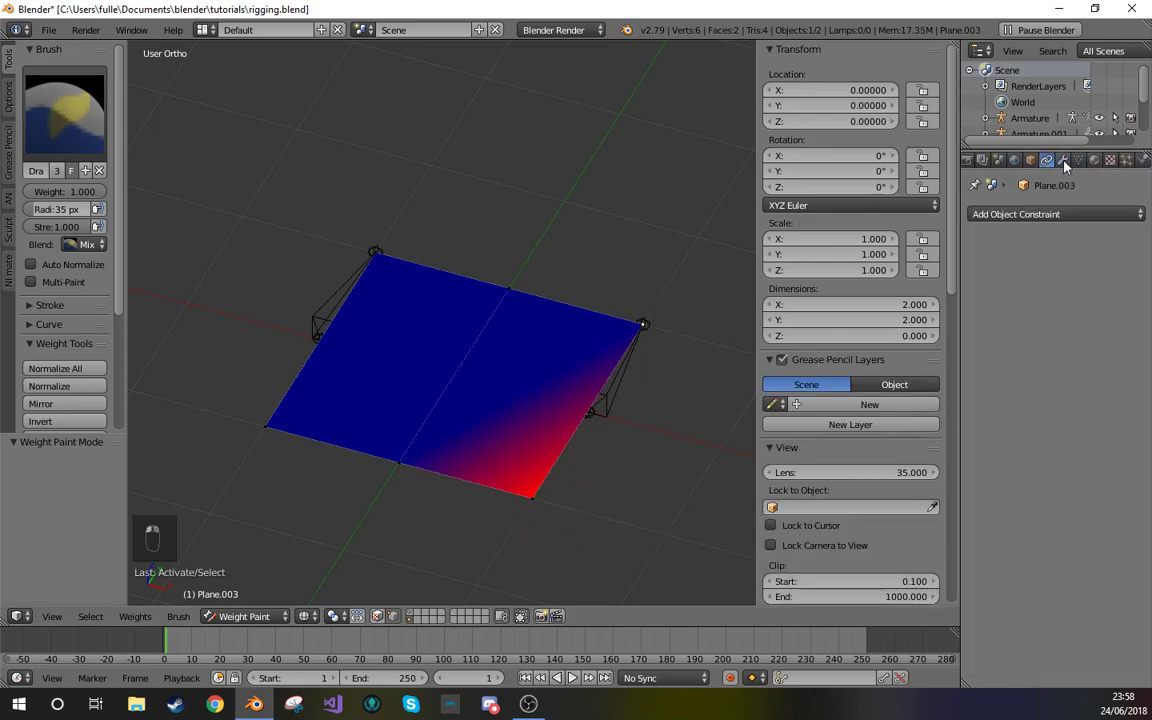
click(1040, 214)
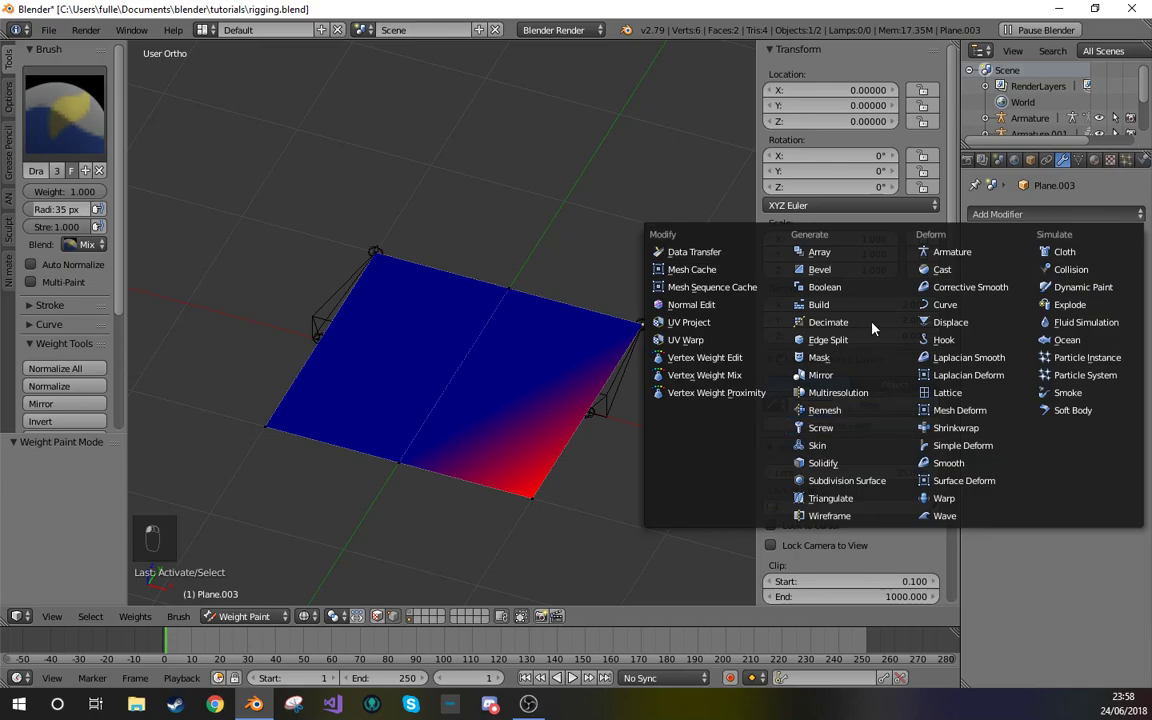
click(852, 270)
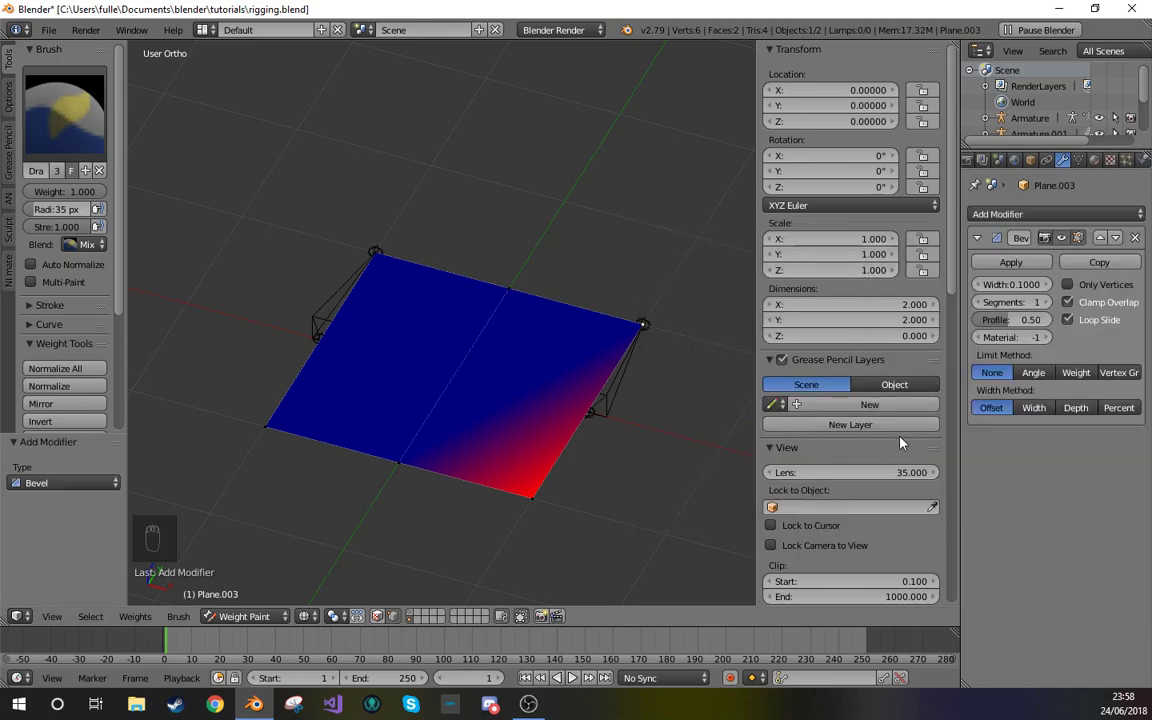
click(1118, 372)
click(1020, 406)
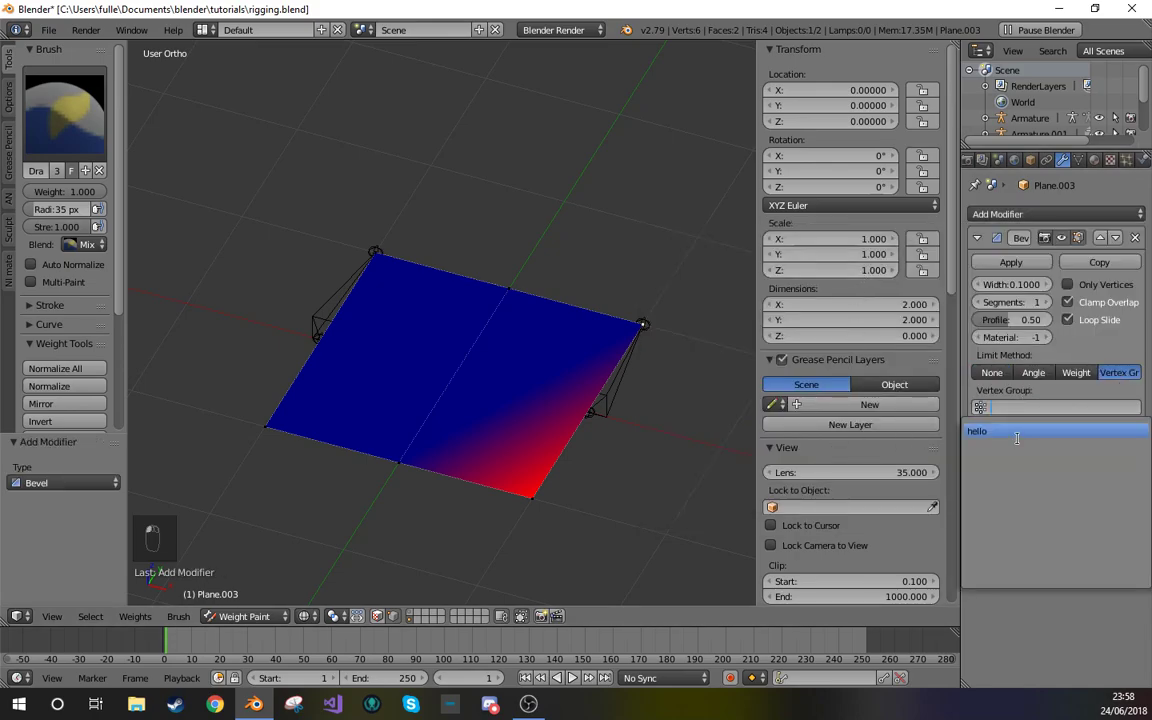
click(1005, 431)
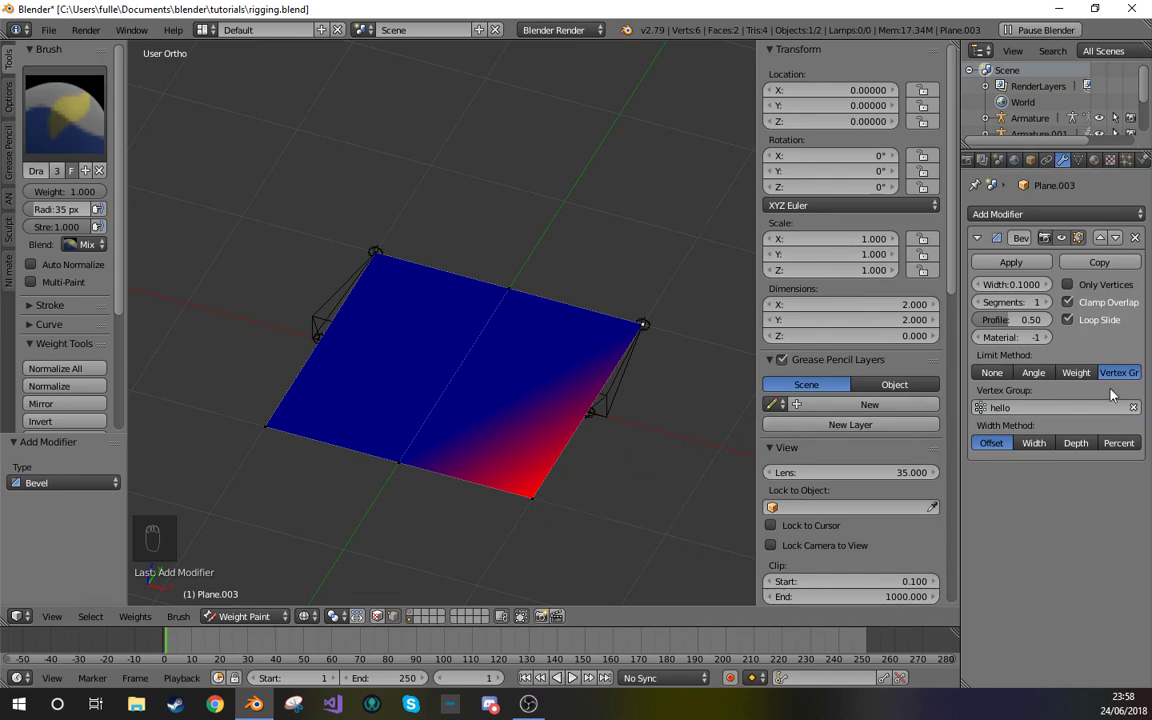
click(1133, 407)
click(1136, 238)
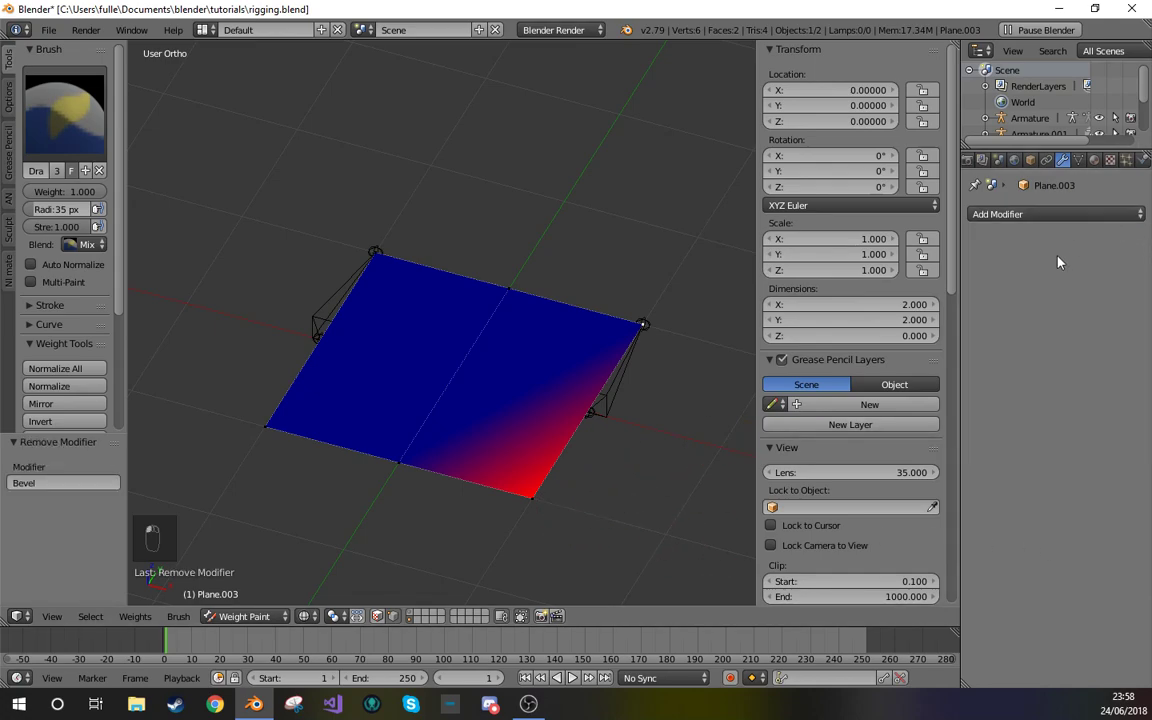
- Leave Weight Paint mode, remove the hello vertex group in Edit Mode, and return to Object Mode
click(1078, 160)
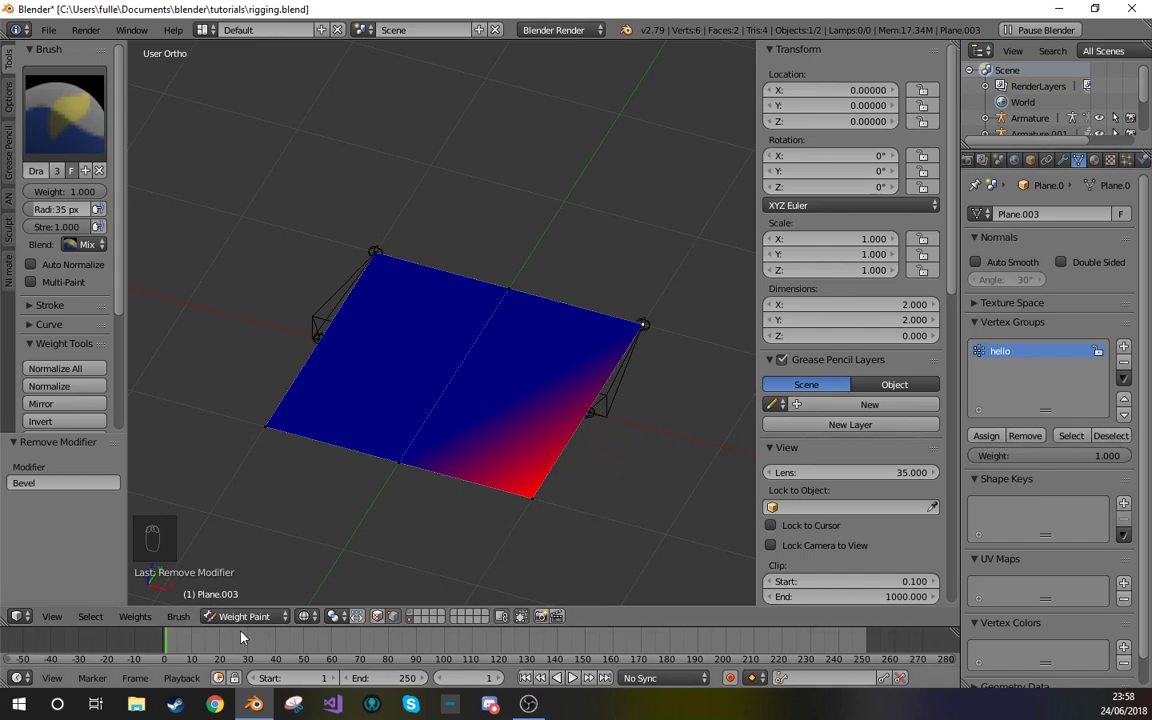
key(v)
click(205, 616)
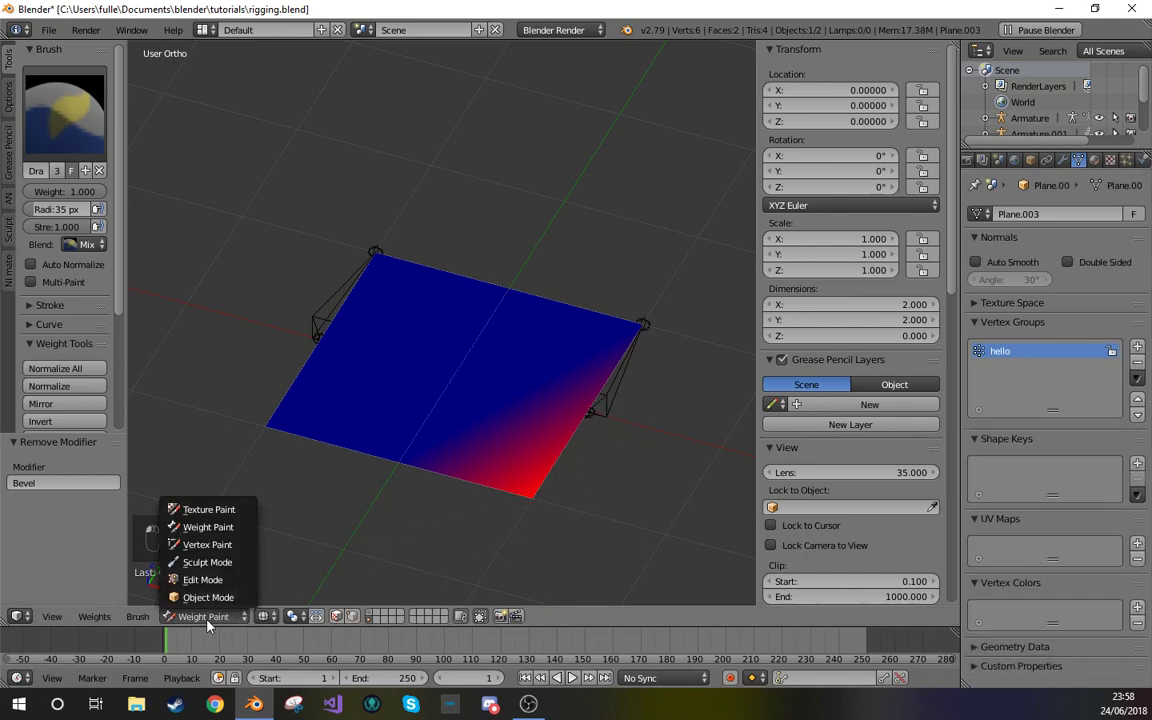
click(208, 599)
key(Tab)
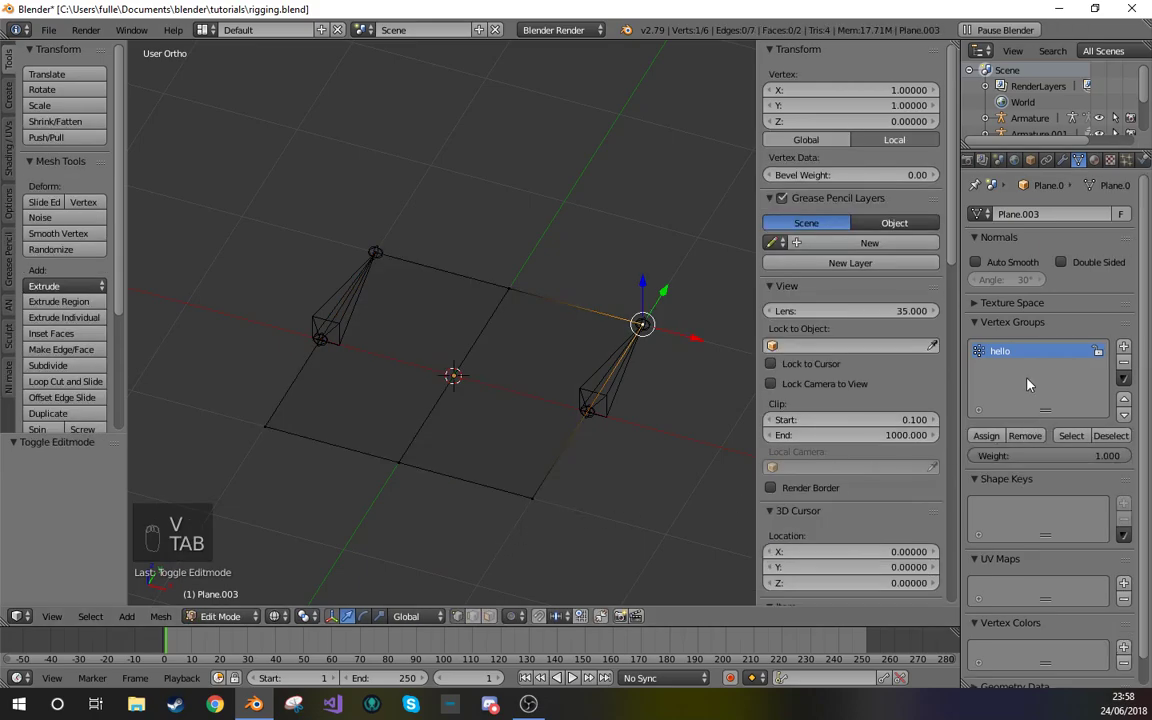
click(1124, 362)
key(Tab)
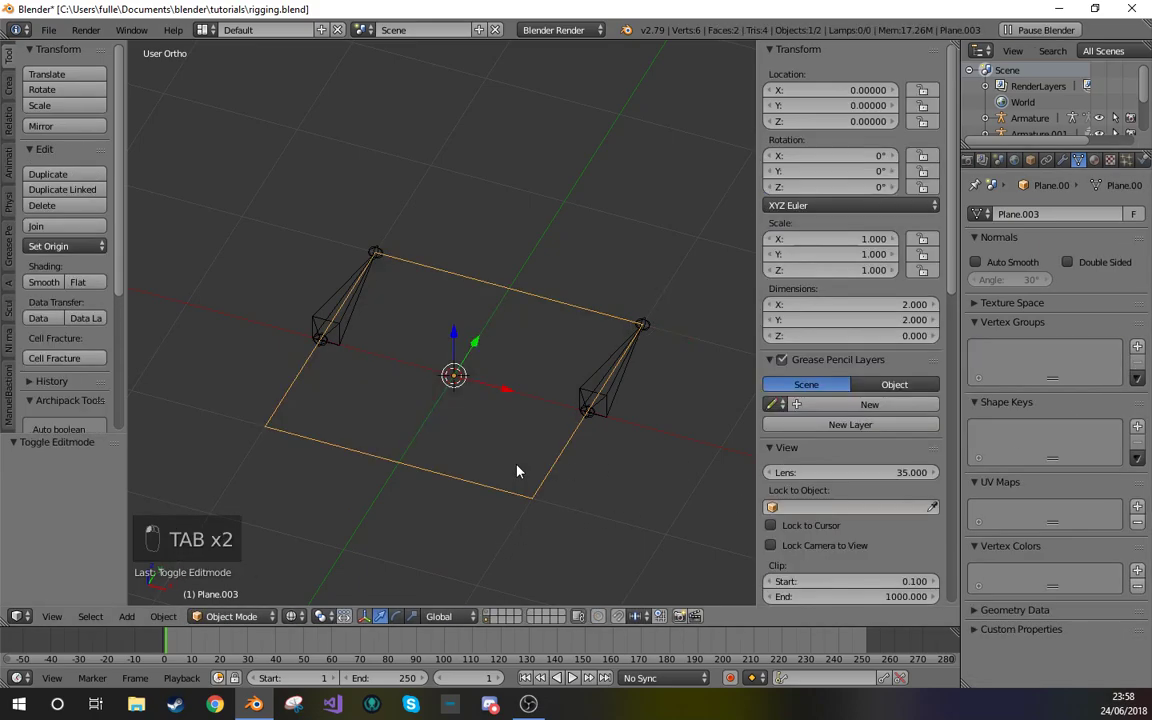
- Parent the plane to the two-bone armature with automatic weights
middle_drag(565, 477, 612, 391)
right_click(612, 391)
right_click(591, 437)
shift+right_click(620, 370)
key(ctrl+p)
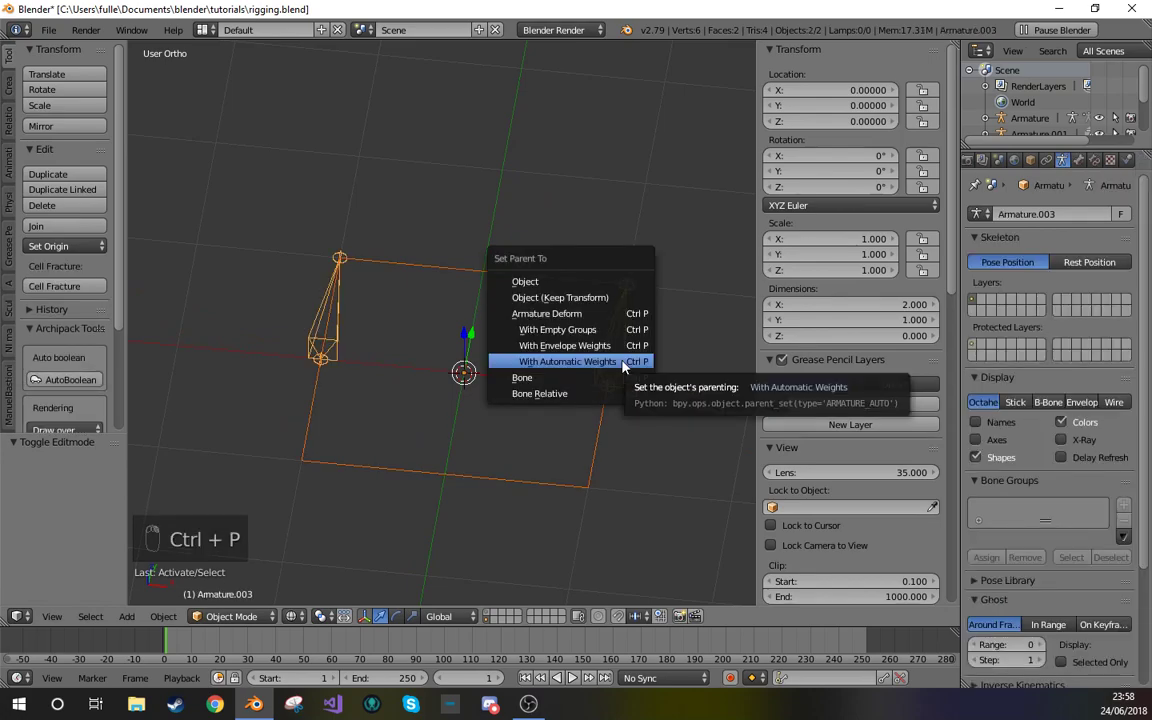
click(620, 366)
- Compare the plane's vertex group names with the names of the armature's two bones in Edit Mode
right_click(597, 425)
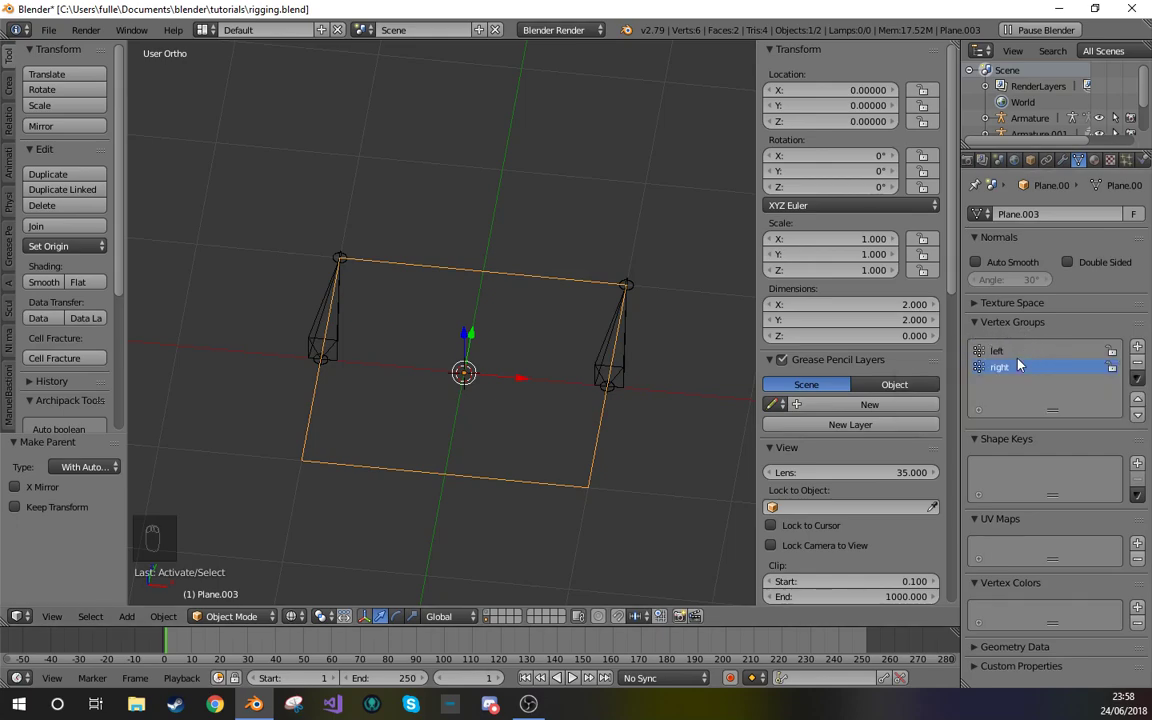
right_click(629, 377)
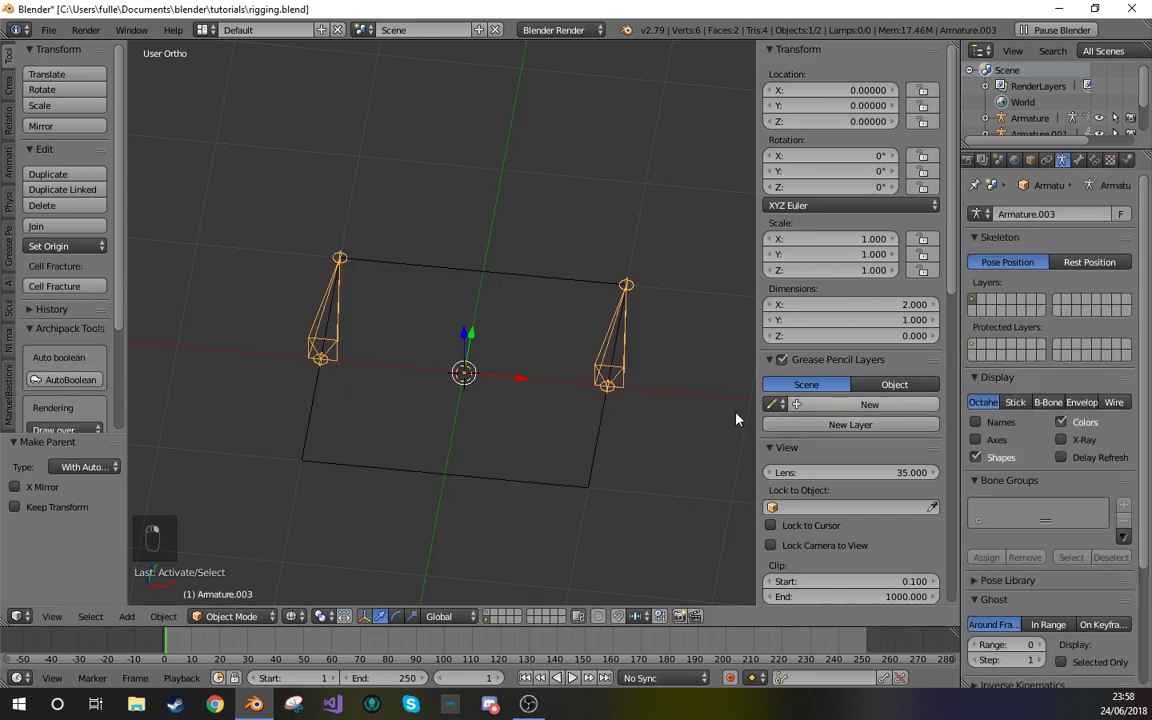
right_click(607, 405)
click(231, 616)
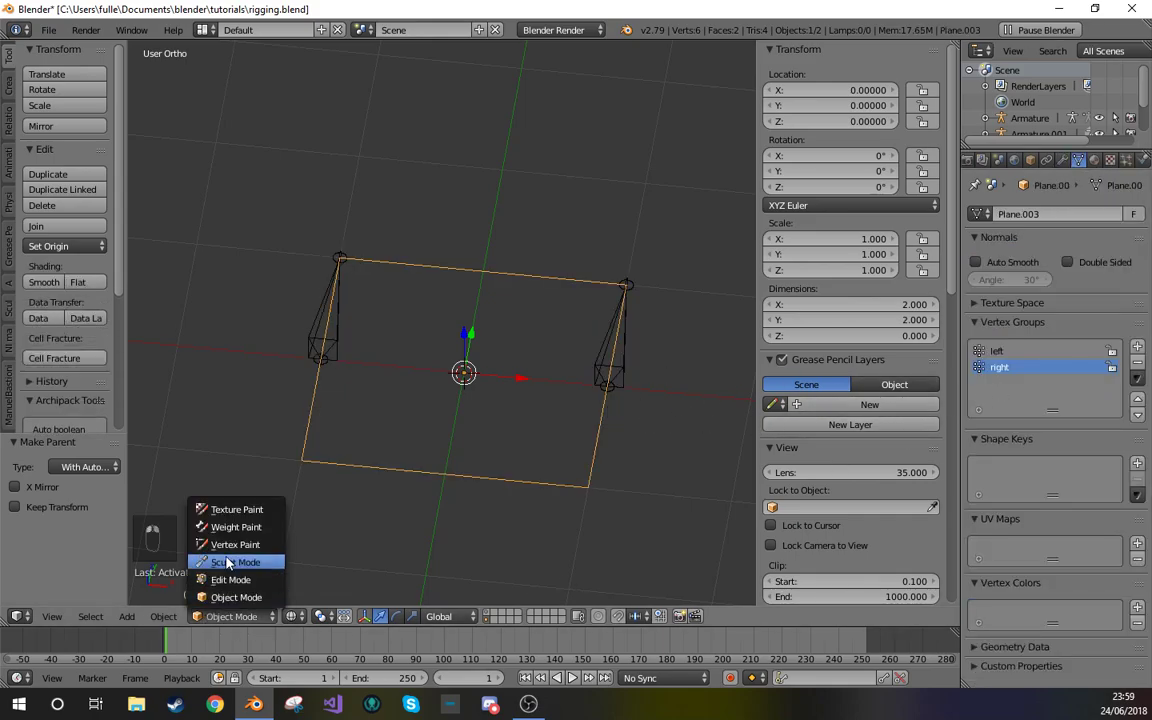
click(231, 600)
right_click(309, 359)
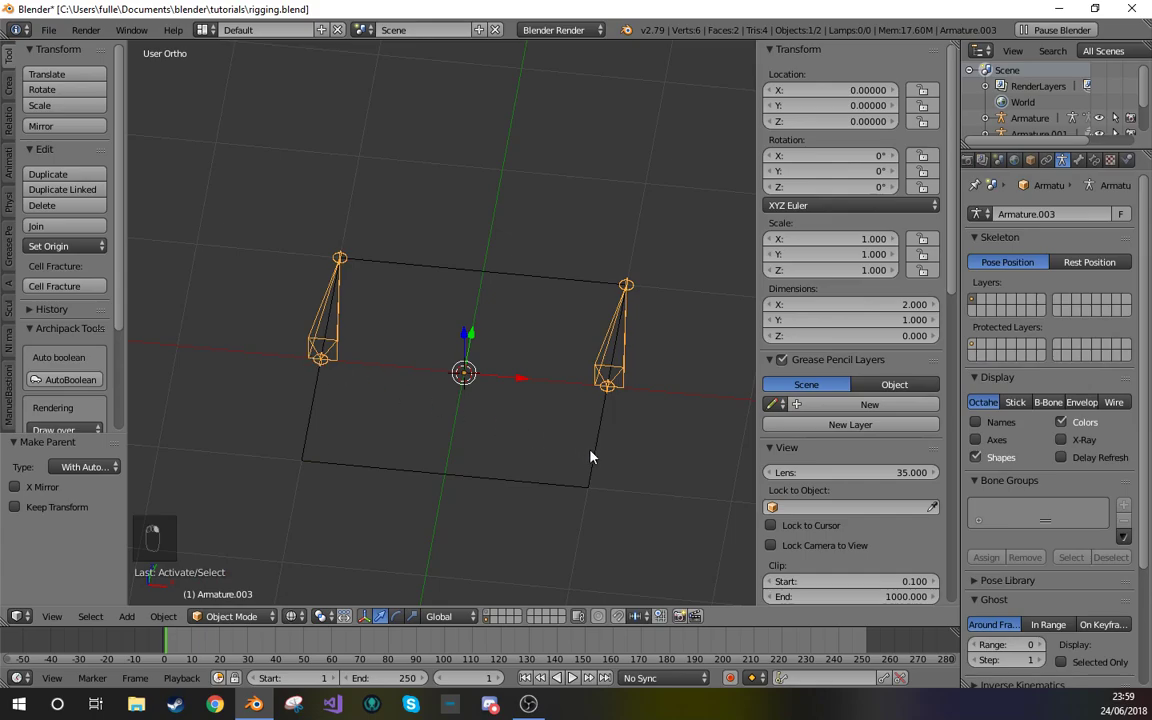
key(Tab)
scroll(828, 547, down, 10)
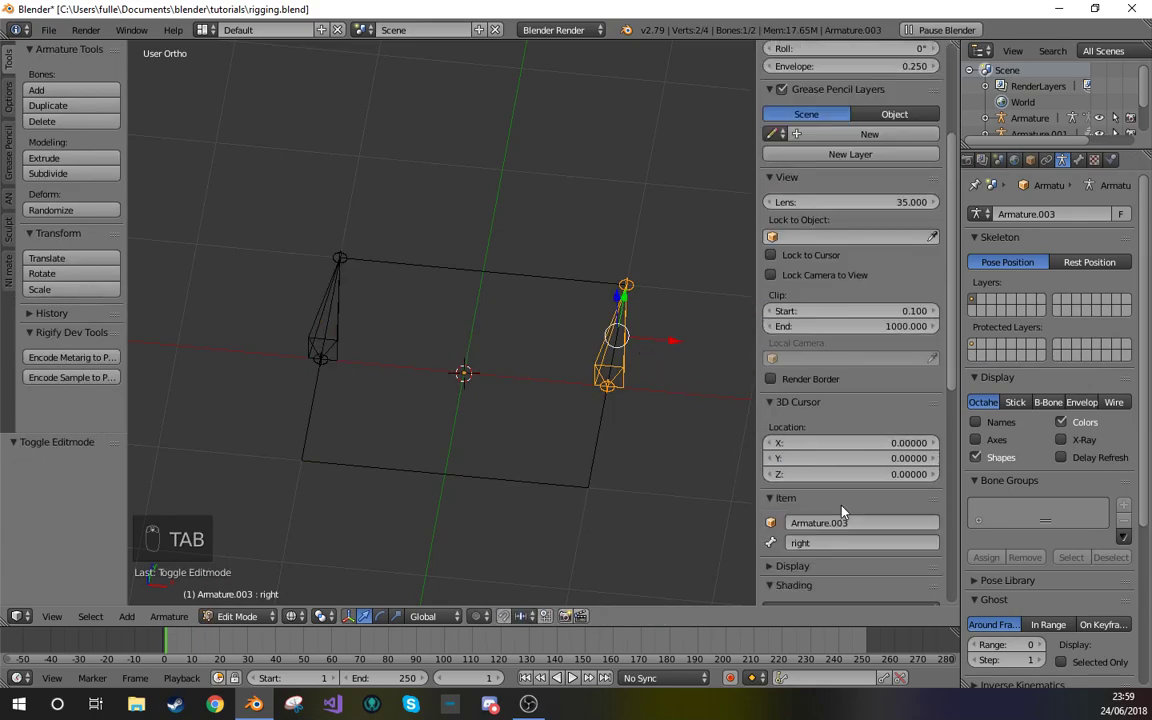
right_click(333, 315)
key(Tab)
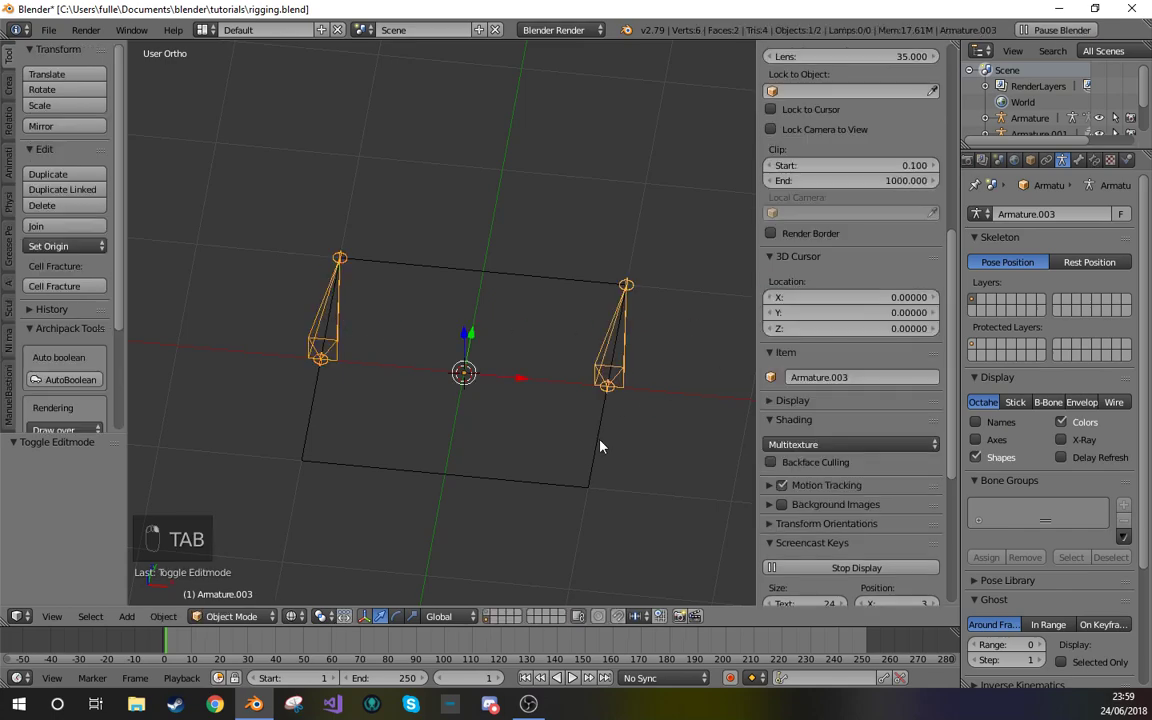
- Select the plane and display the weights of its right vertex group in Weight Paint mode
right_click(599, 445)
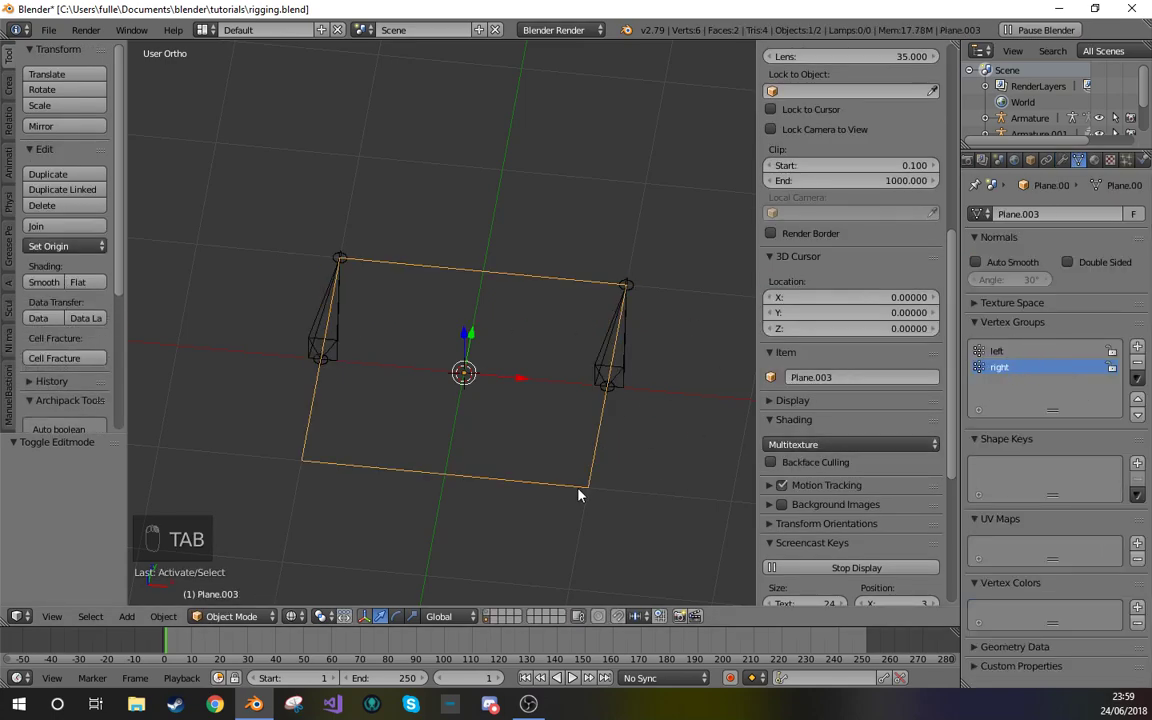
click(258, 618)
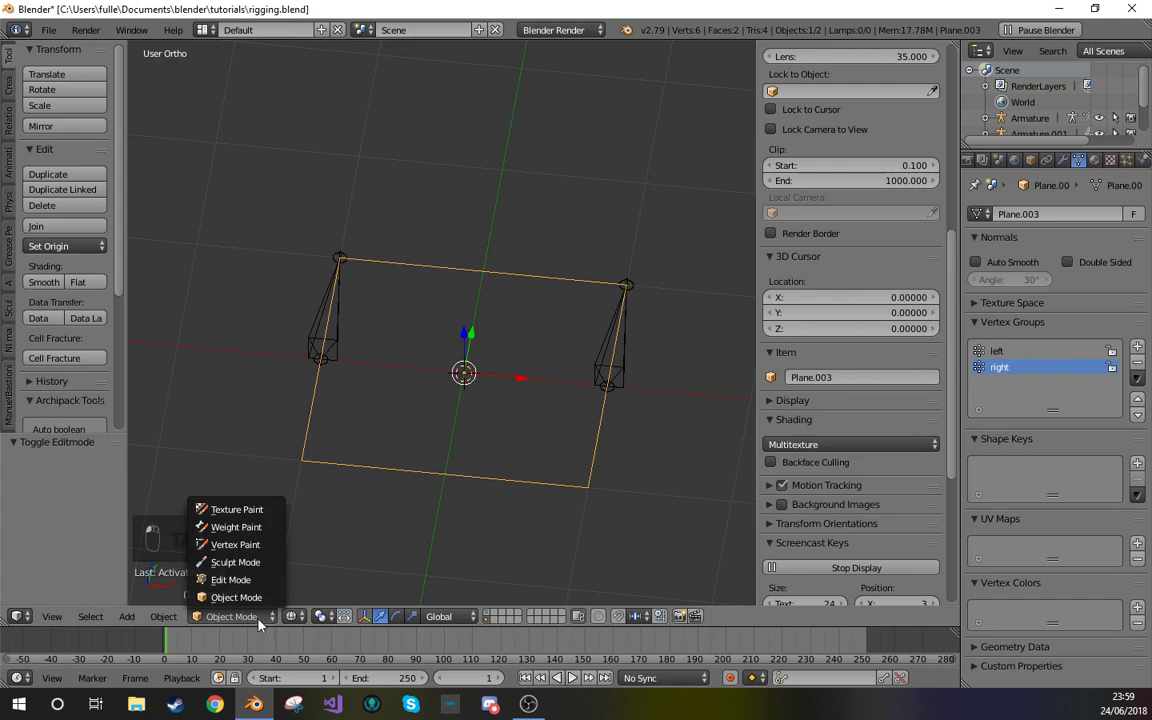
click(248, 528)
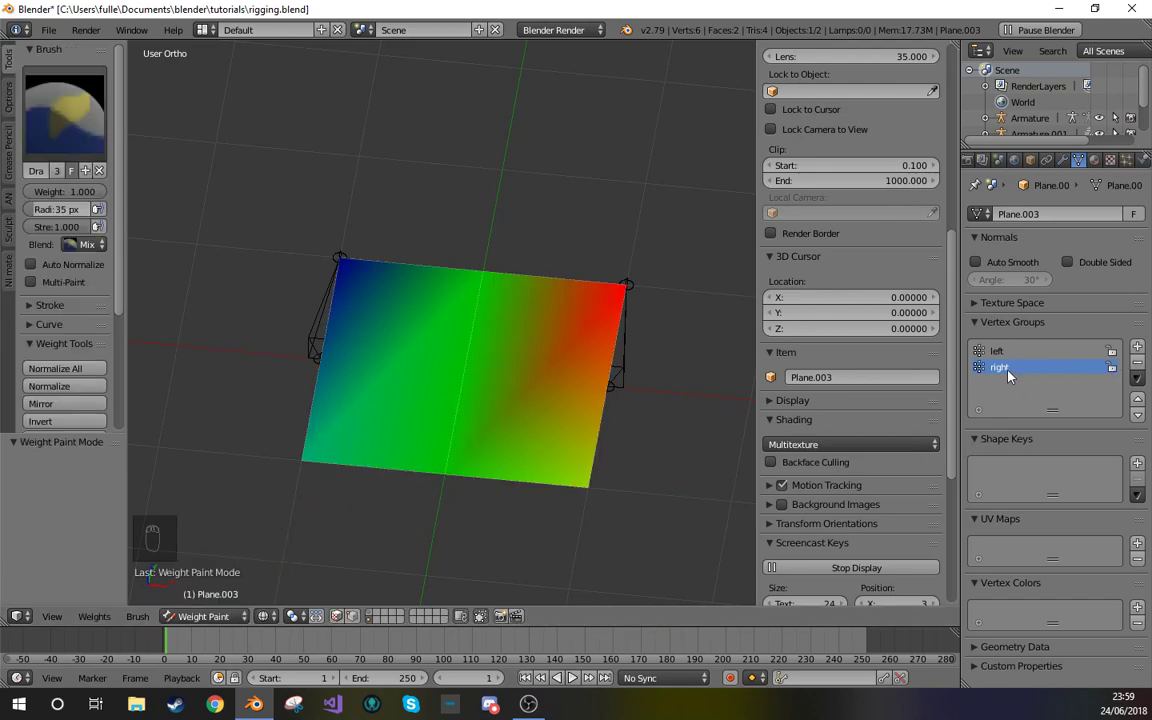
- Enable vertex selection on the weight-painted plane and examine the vertex weights of the corner at the right bone's tip
mouse_move(581, 478)
middle_down()
mouse_move(519, 458)
mouse_move(542, 478)
middle_up()
key(v)
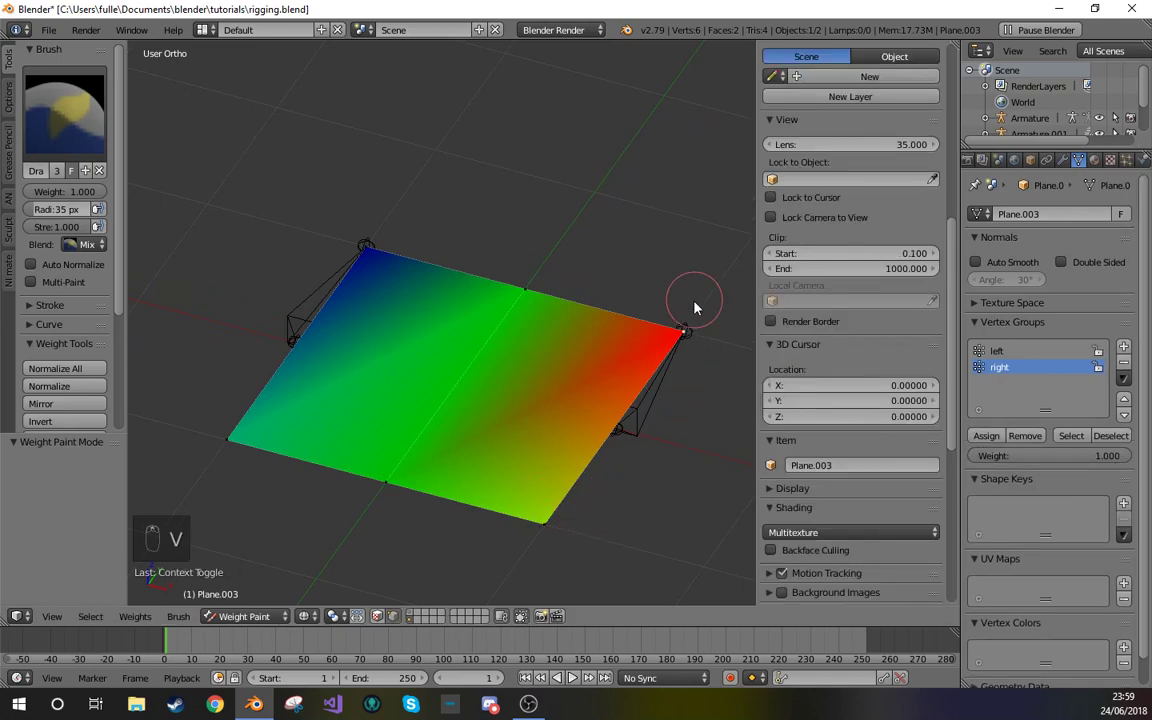
right_click(683, 330)
scroll(871, 474, up, 2)
scroll(871, 472, up, 6)
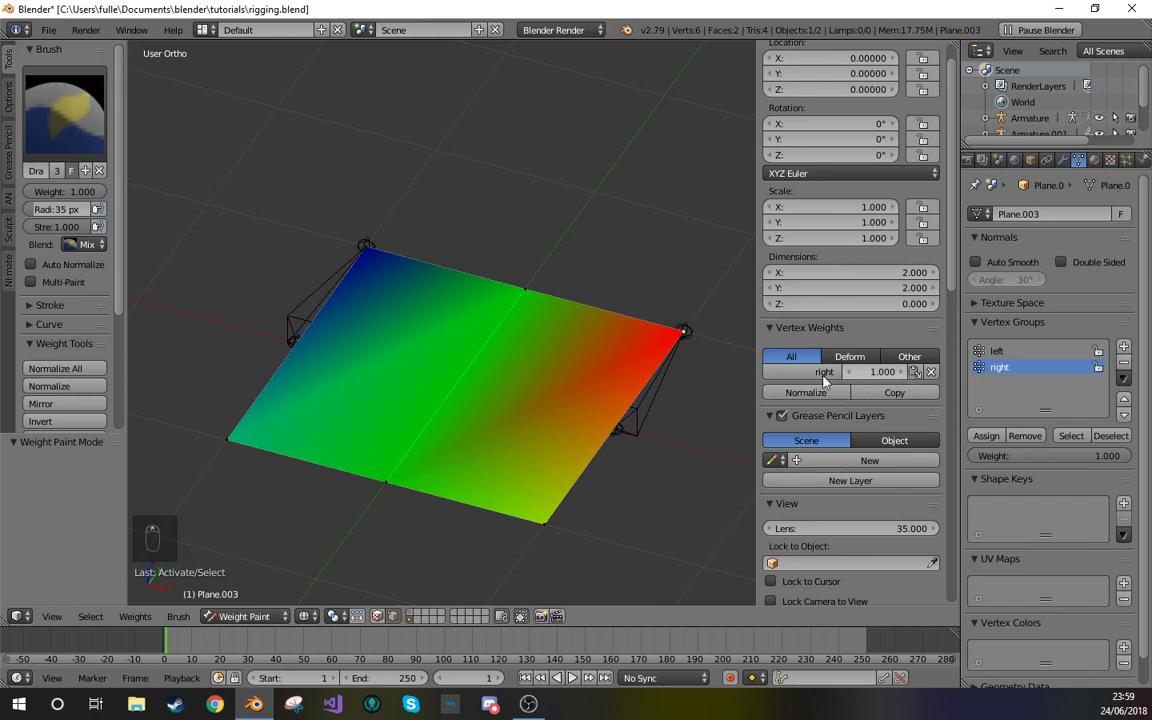
- Select the plane's corner vertex away from the right bone and compare its weights in the left and right vertex groups
right_click(547, 523)
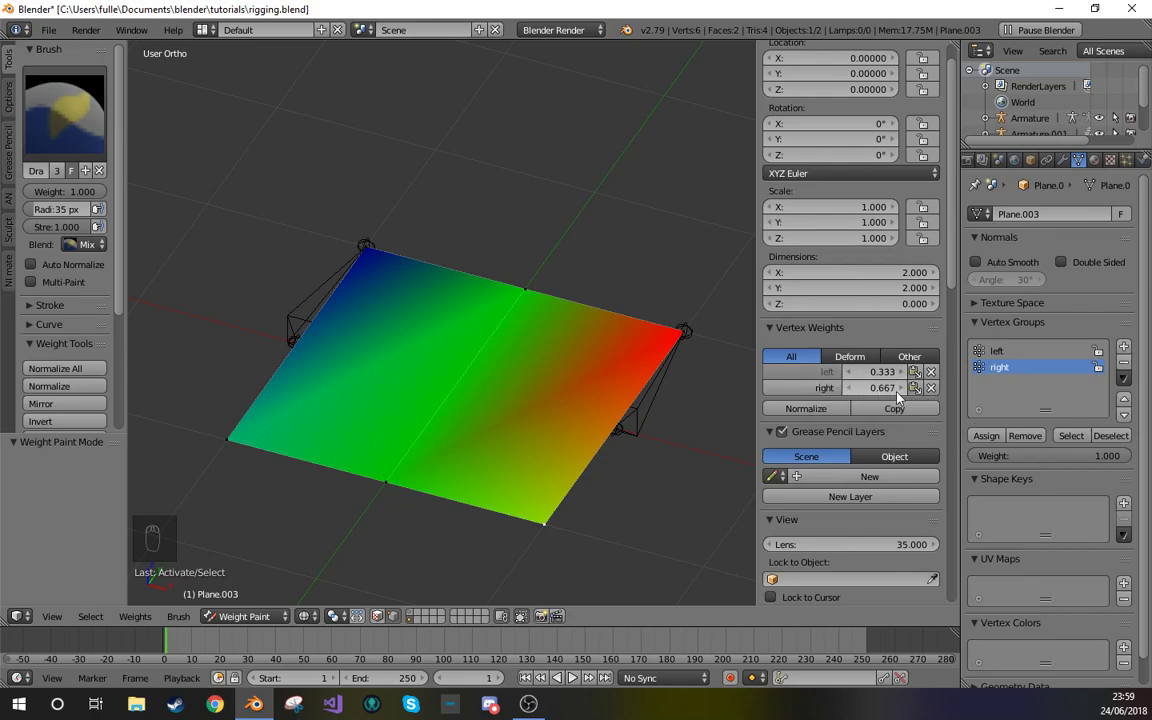
click(806, 390)
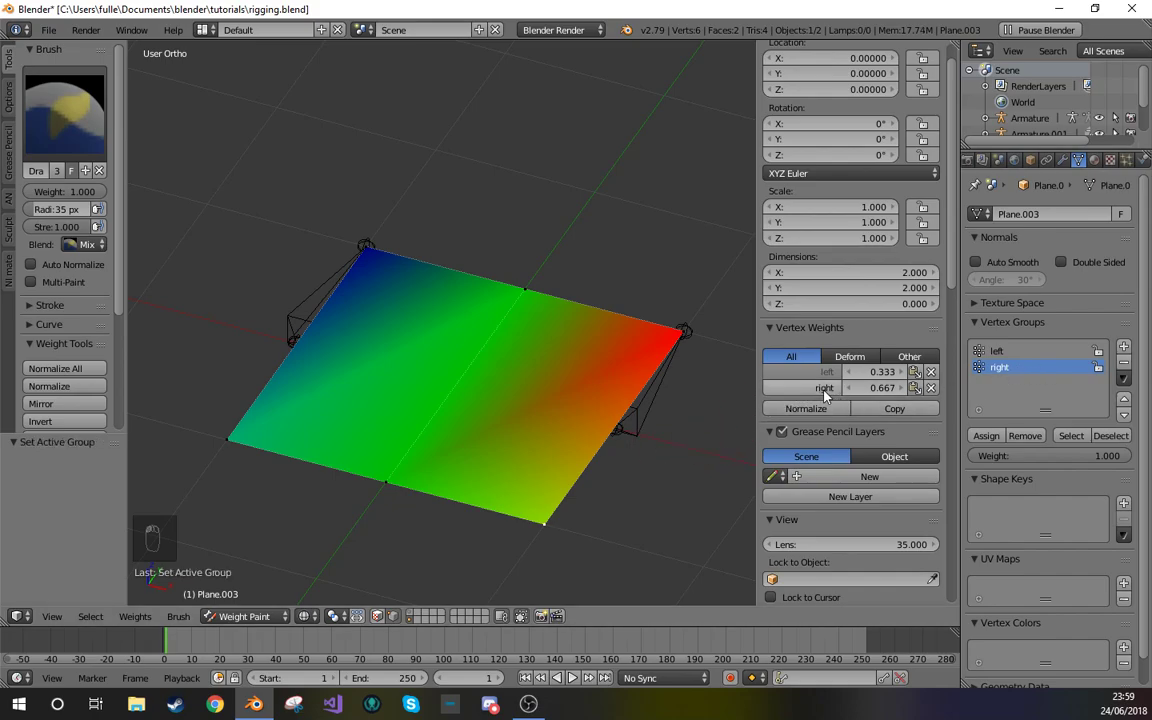
mouse_move(563, 530)
middle_down()
mouse_move(607, 530)
mouse_move(648, 510)
middle_up()
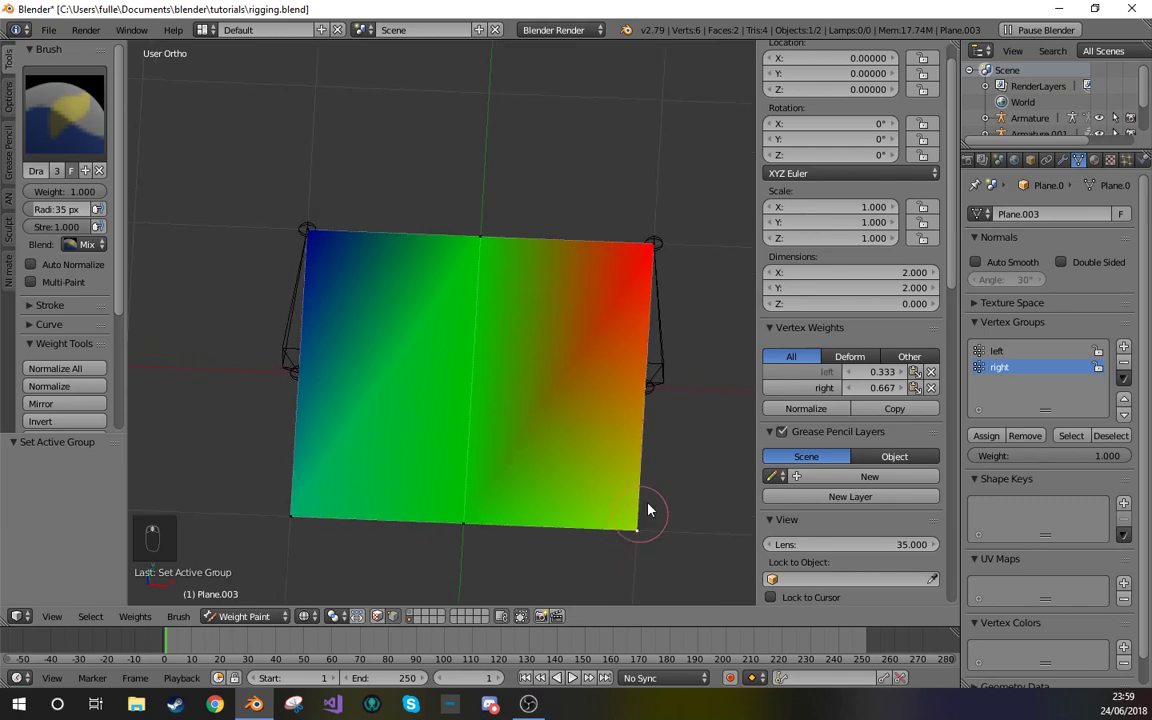
click(806, 376)
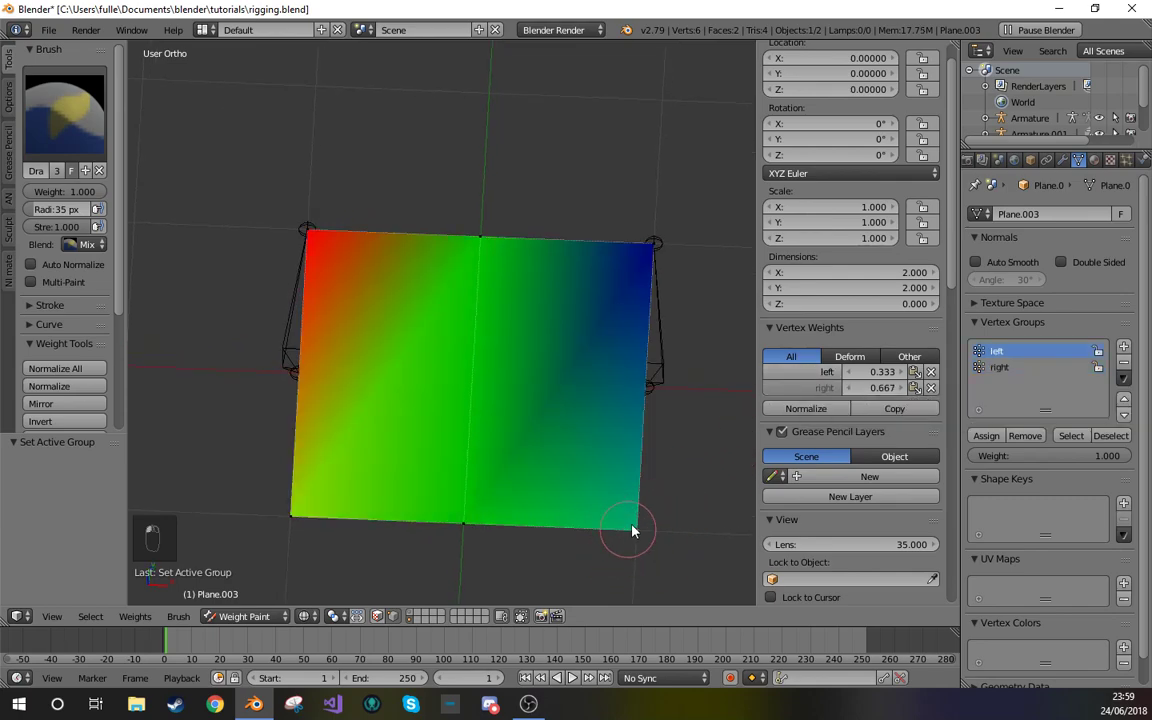
click(825, 389)
click(823, 374)
click(820, 389)
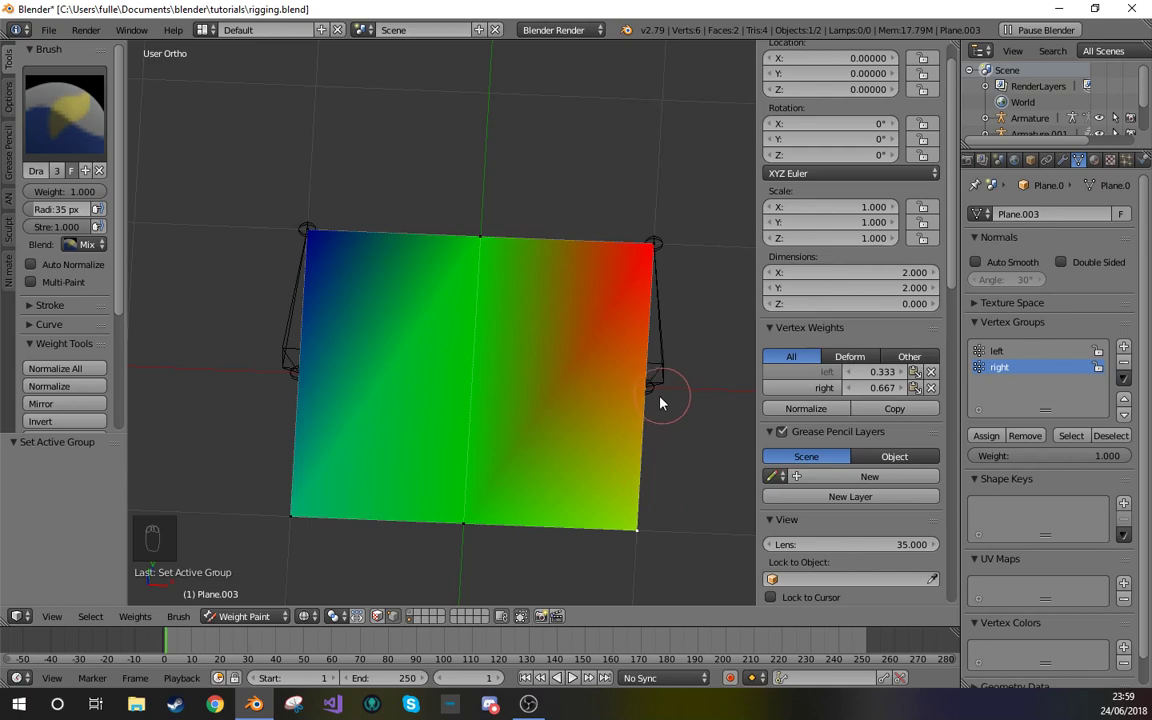
key(v)
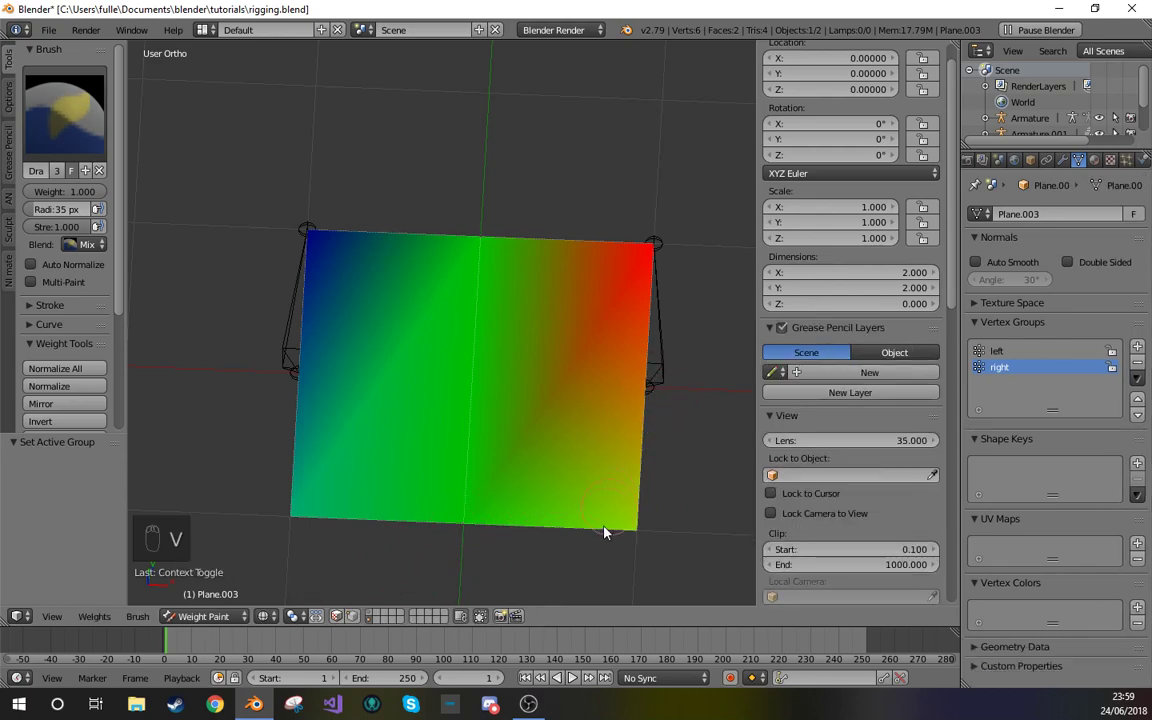
key(v)
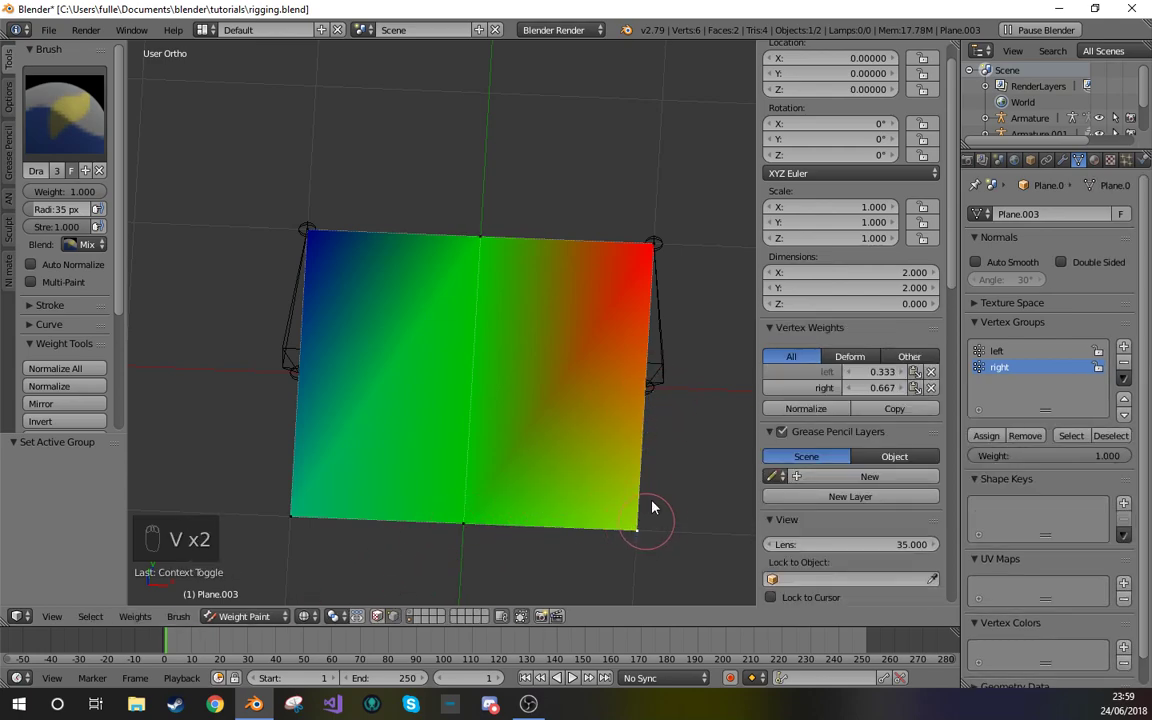
click(1003, 352)
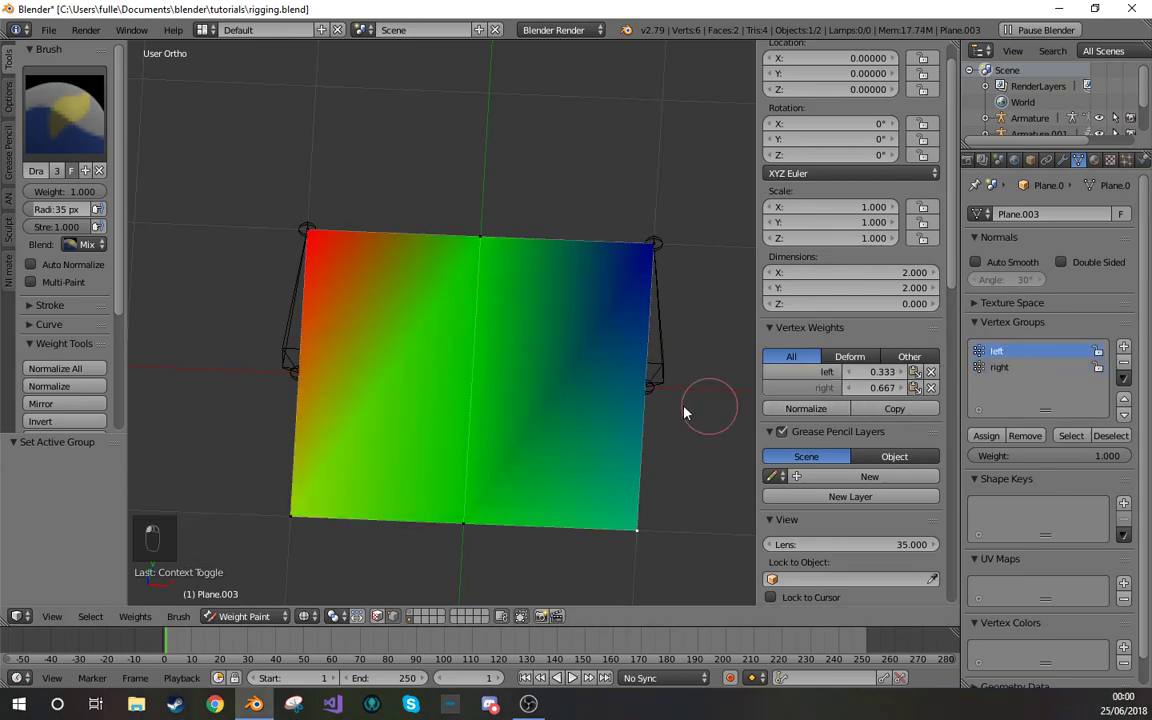
click(981, 372)
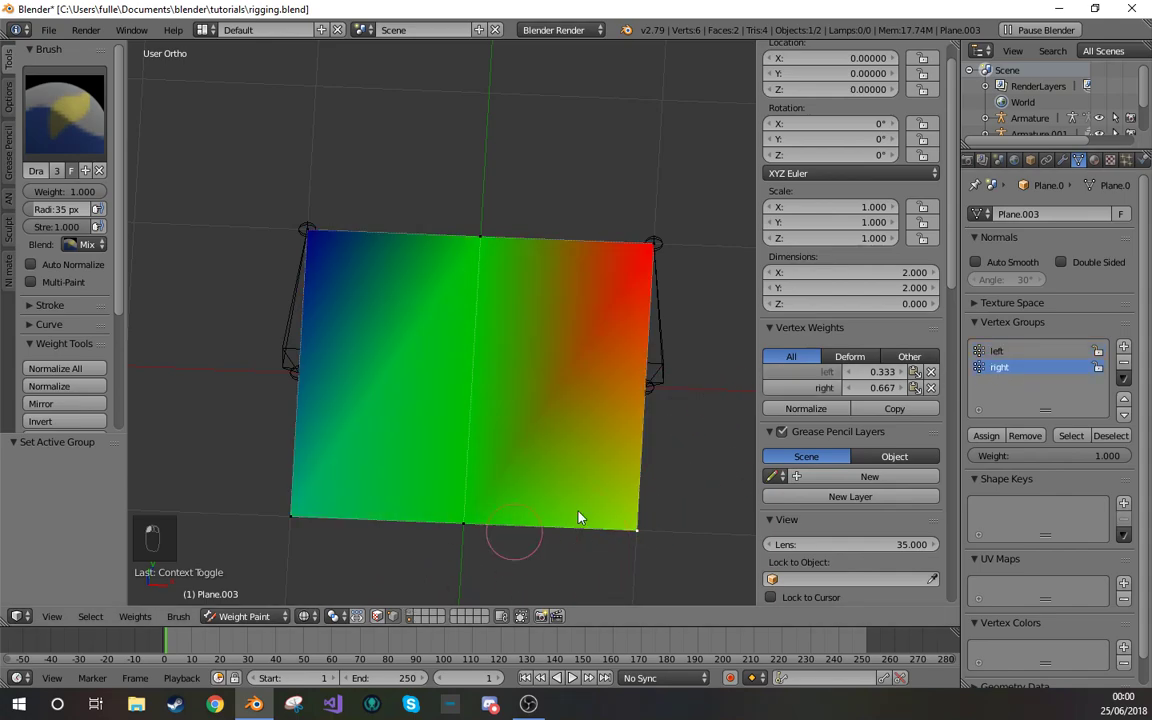
- Move the right bone about 0.59 units outward in Pose Mode and reselect the plane to examine its weighted deformation
key(v)
right_click(659, 380)
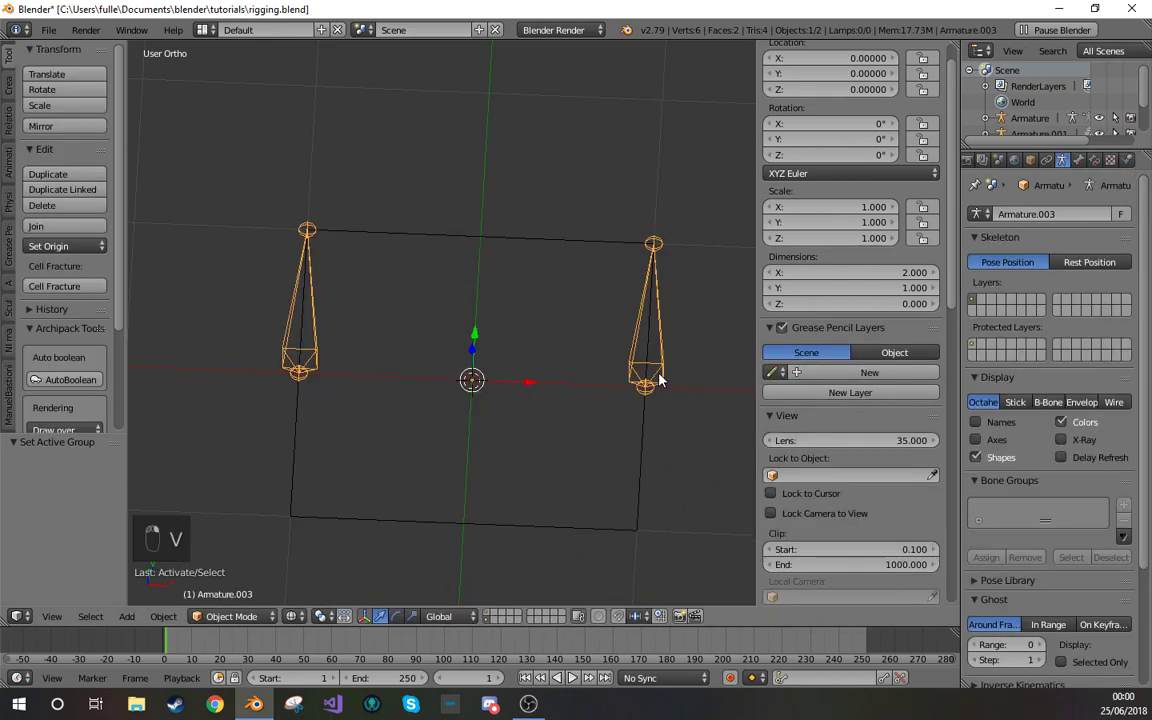
click(250, 616)
click(226, 554)
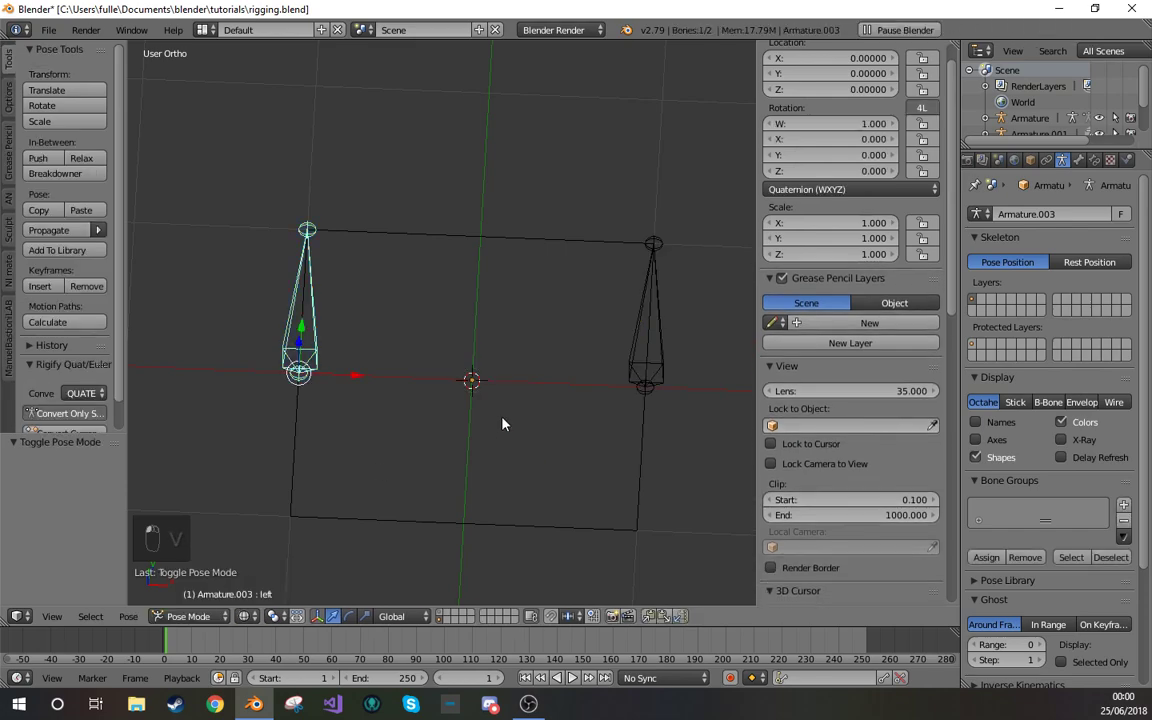
right_click(638, 371)
key(g)
click(743, 373)
right_click(718, 458)
shift+middle_drag(718, 466, 560, 454)
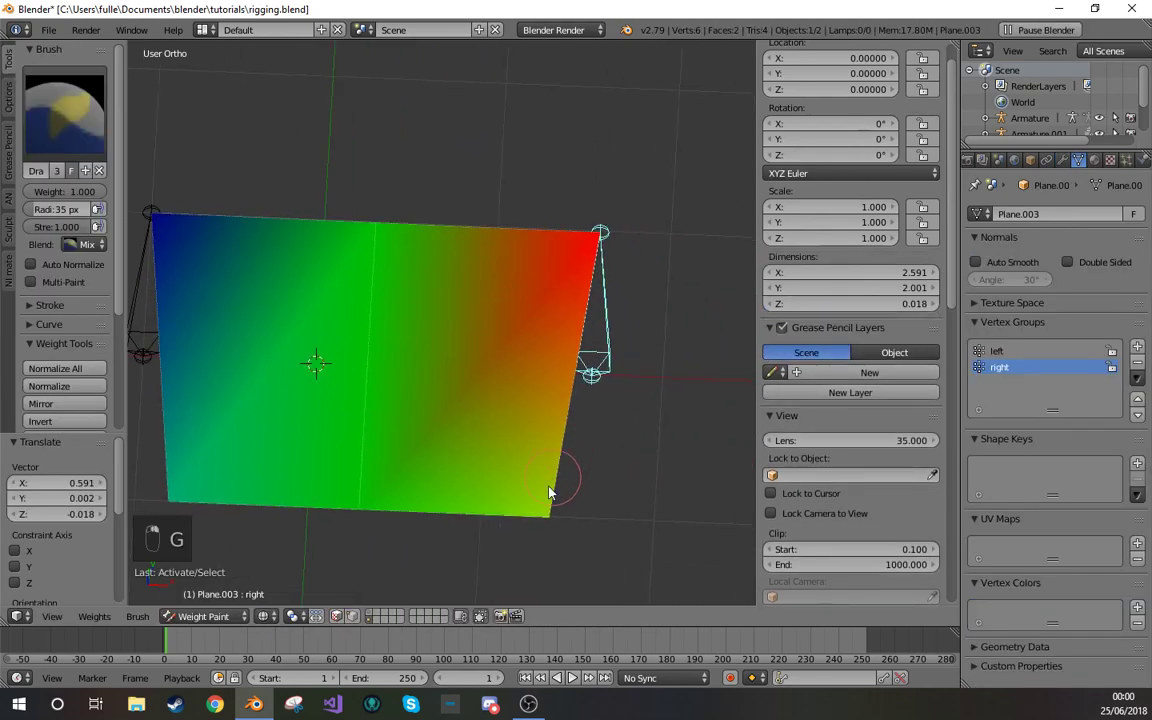
- Rename the plane's right vertex group to "right 6" to test the bone link, and restore its name to "right"
double_click(1040, 368)
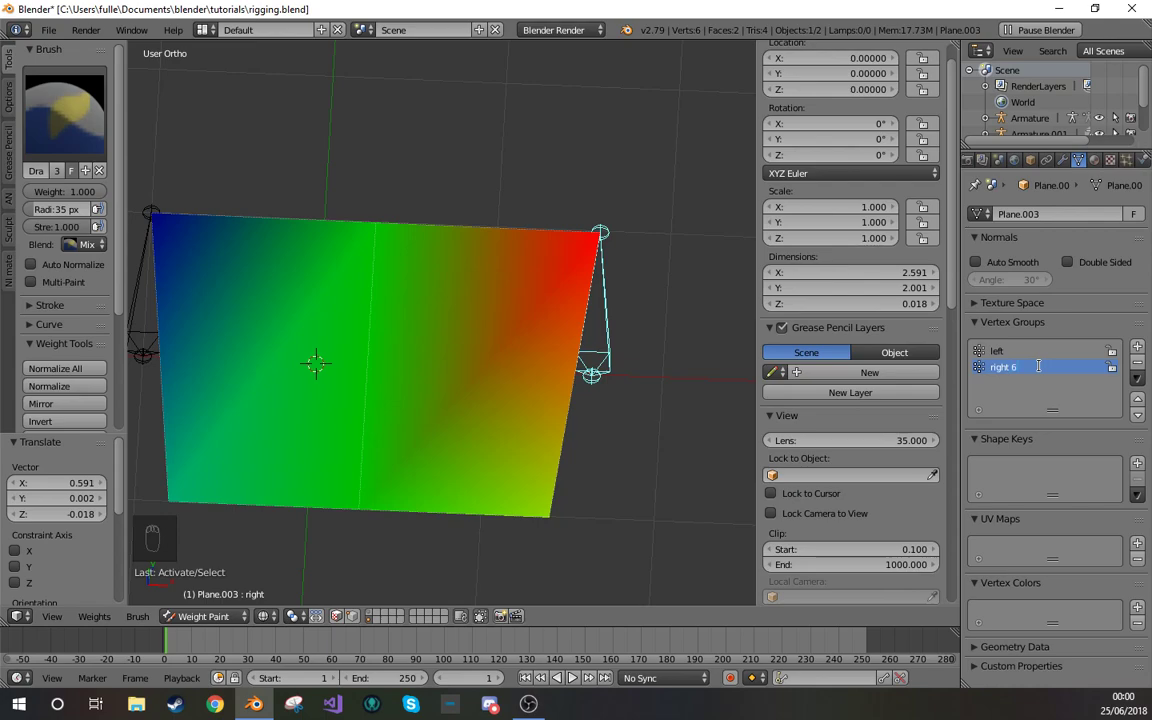
key(Return)
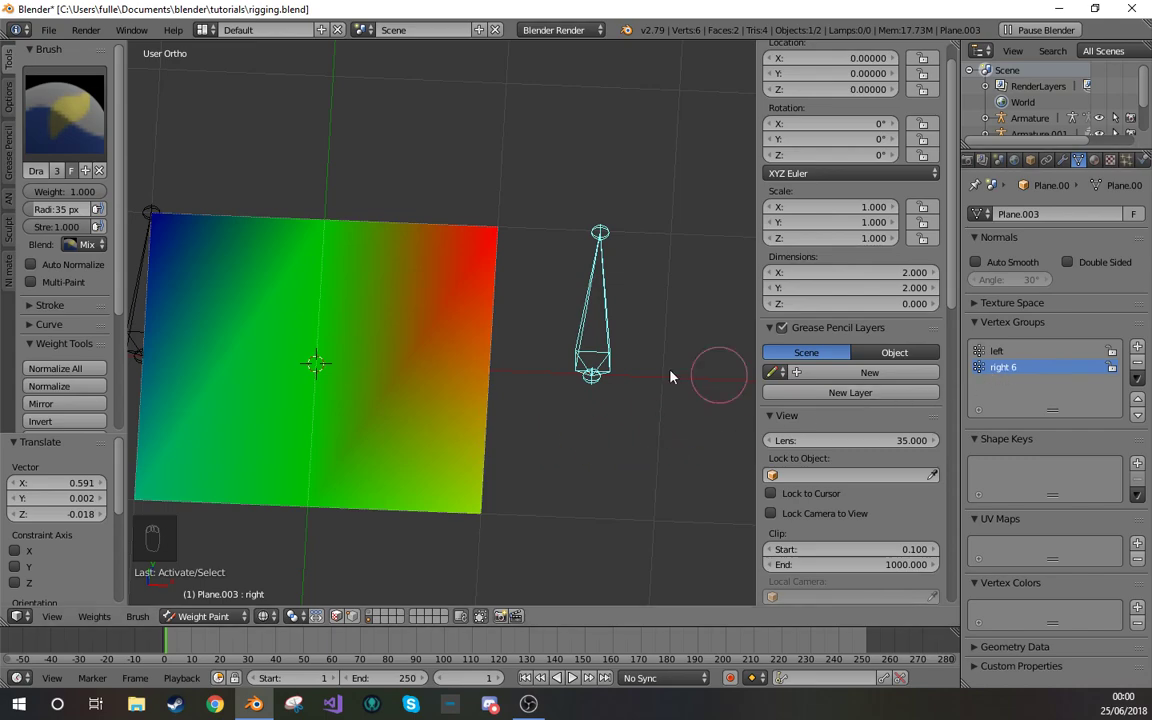
double_click(1043, 366)
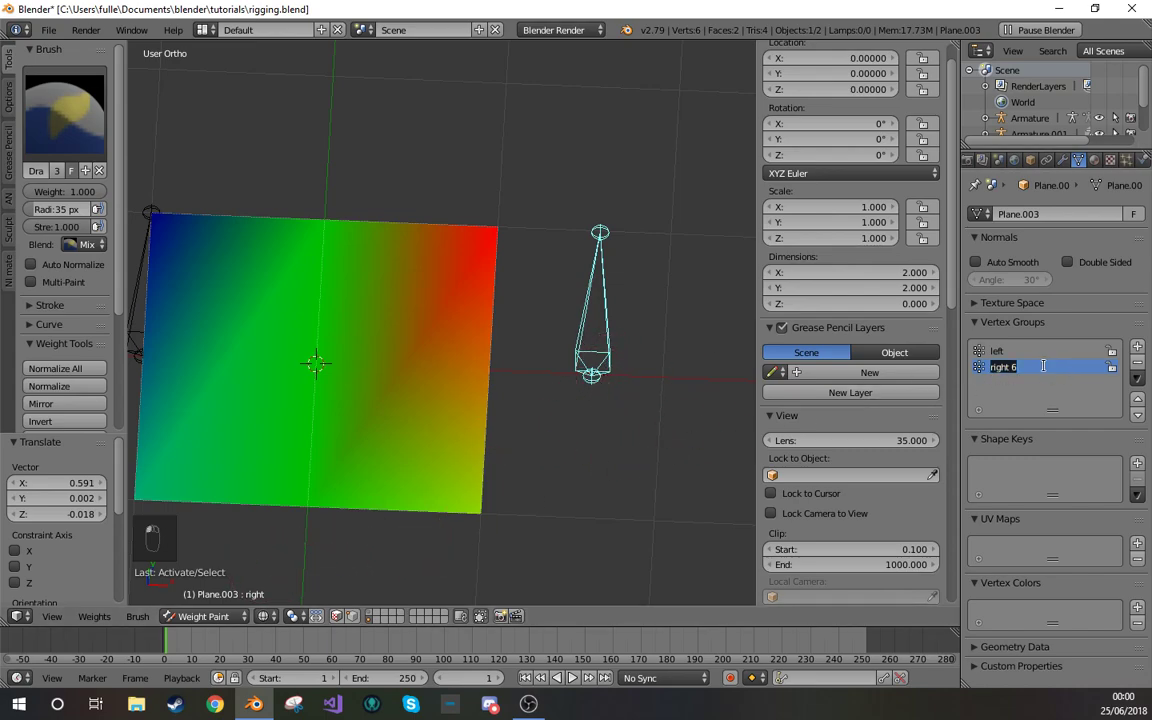
key(Return)
key(BackSpace)
key(BackSpace)
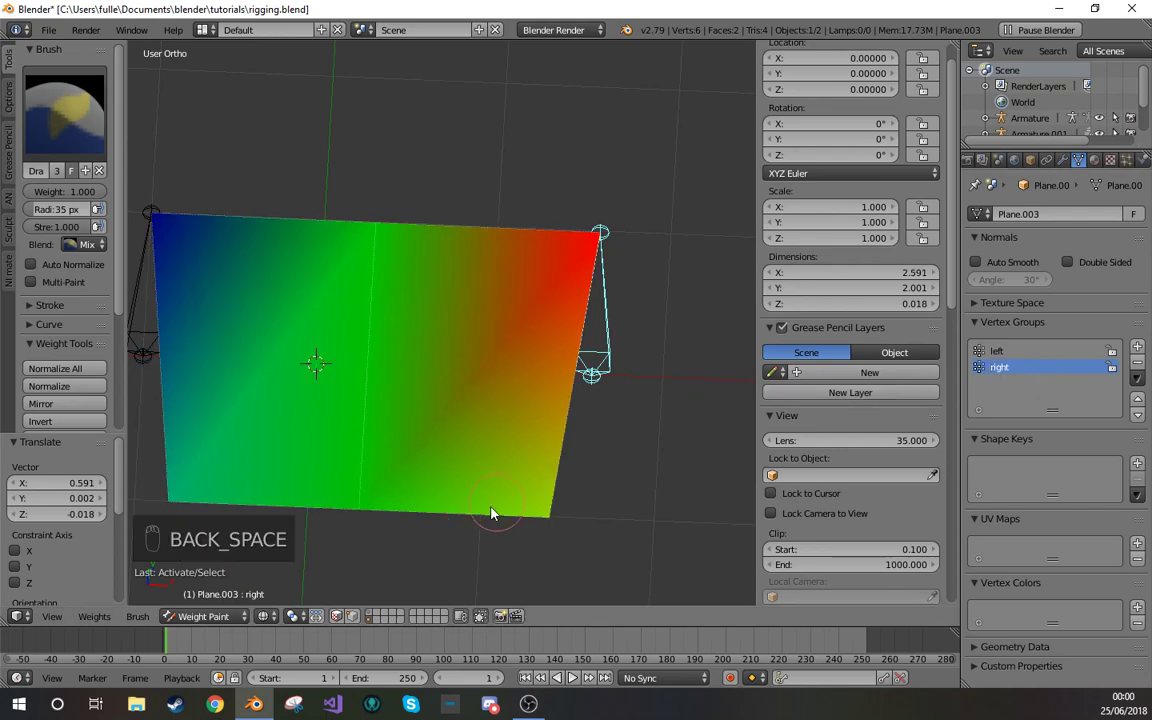
- Try to add a second vertex group named "right" to the plane, and remove that extra group
click(1137, 345)
double_click(1043, 383)
text(right)
key(Return)
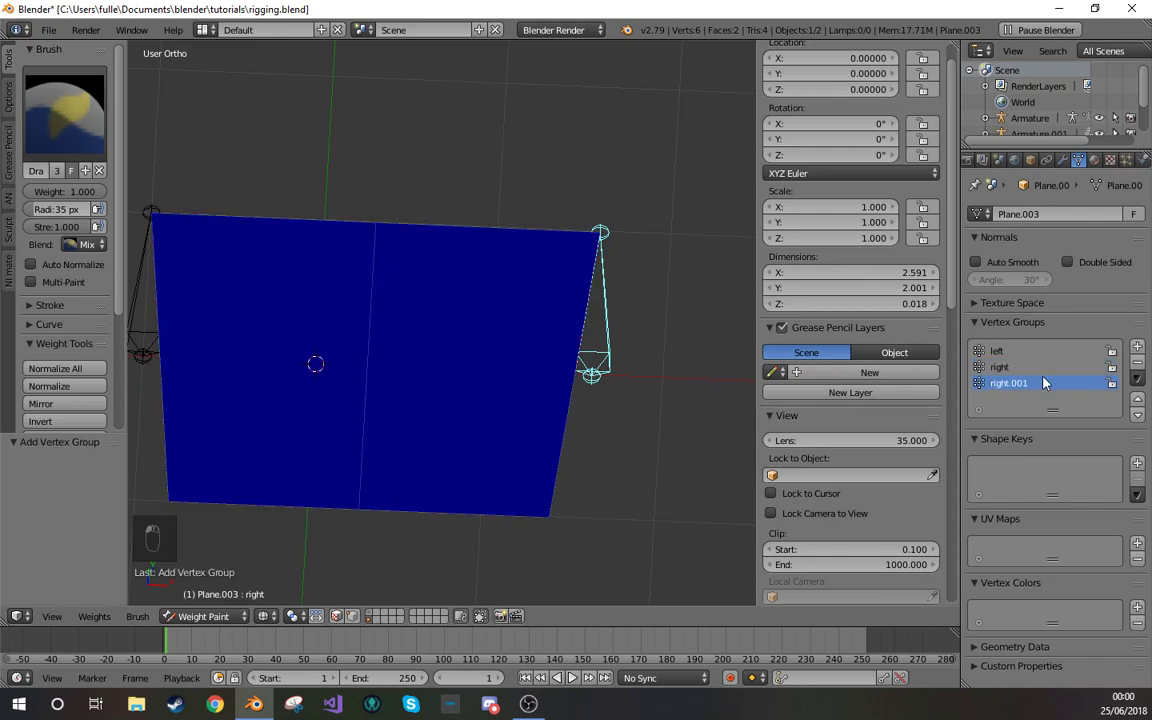
click(1137, 361)
- Return the plane to Object Mode and delete its left and right vertex groups
shift+middle_drag(492, 432, 576, 430)
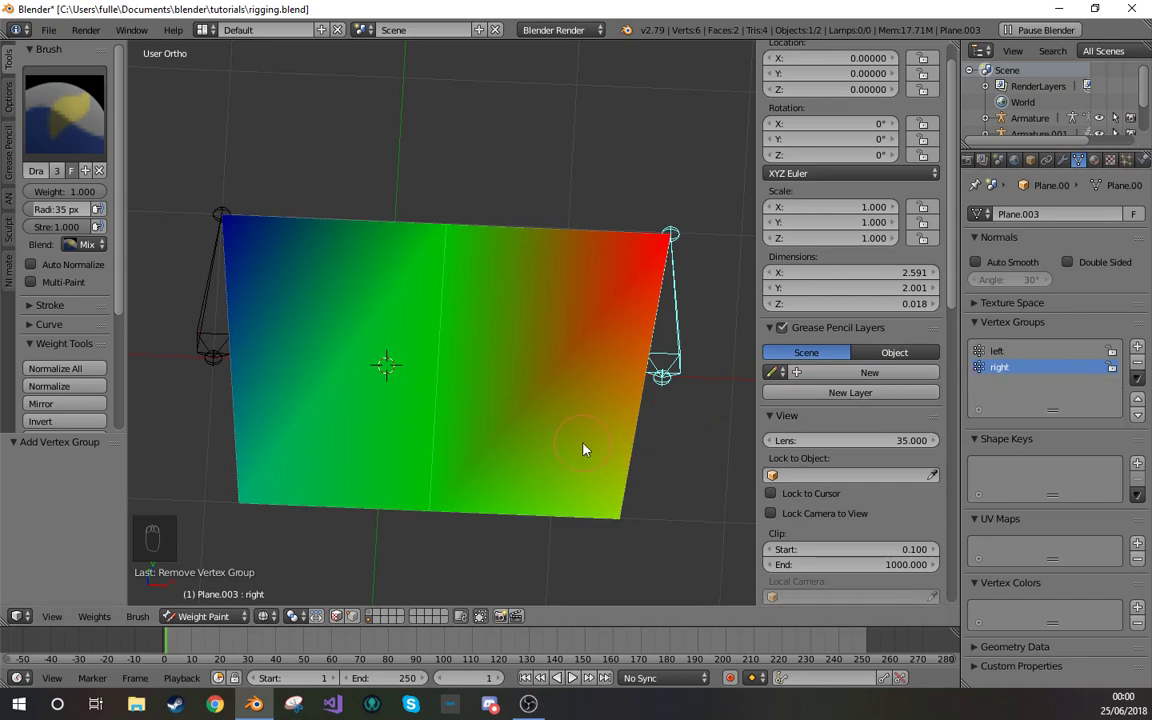
click(210, 616)
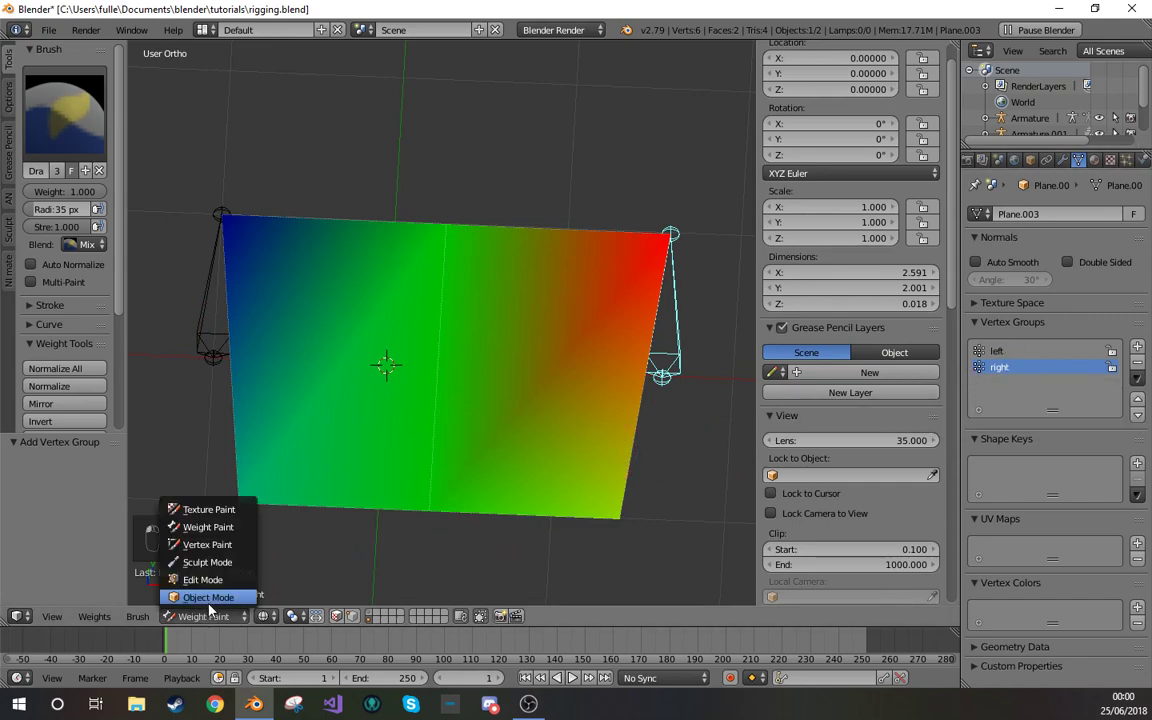
click(192, 595)
click(1137, 362)
- Clear the right bone's pose location and return the armature to Object Mode
click(660, 330)
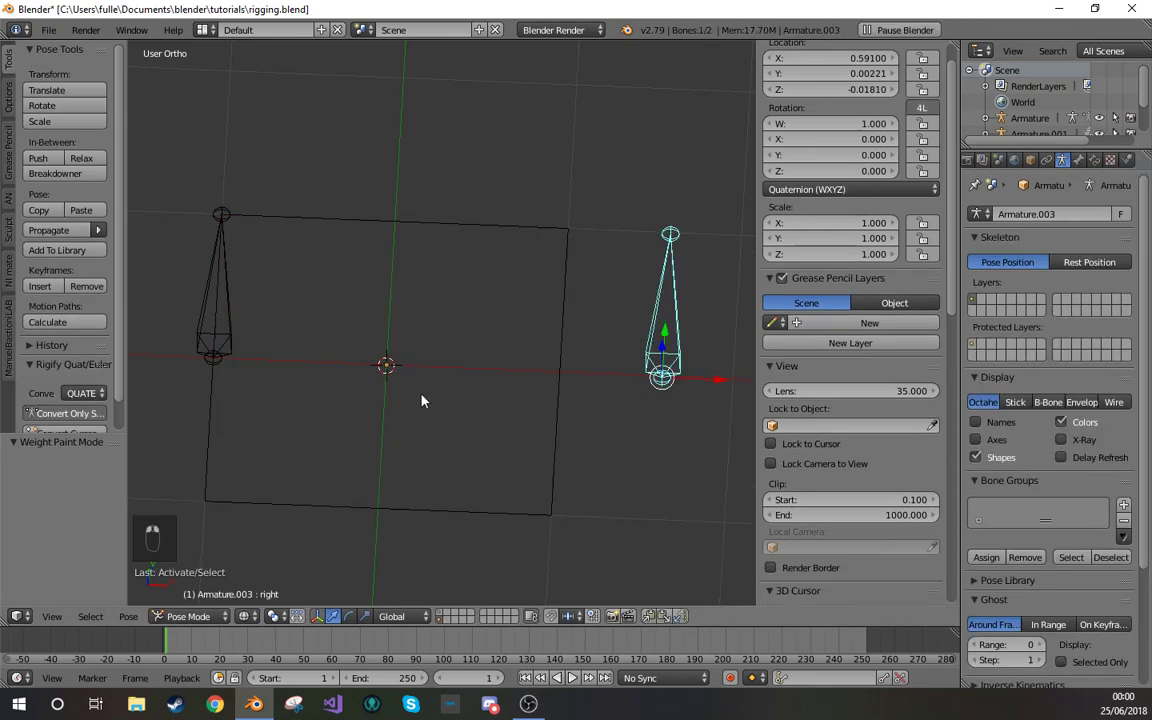
key(alt+g)
click(201, 617)
click(196, 597)
- Check the plane's parent and vertex group settings, and parent it to the armature using Armature Deform With Empty Groups
right_click(574, 383)
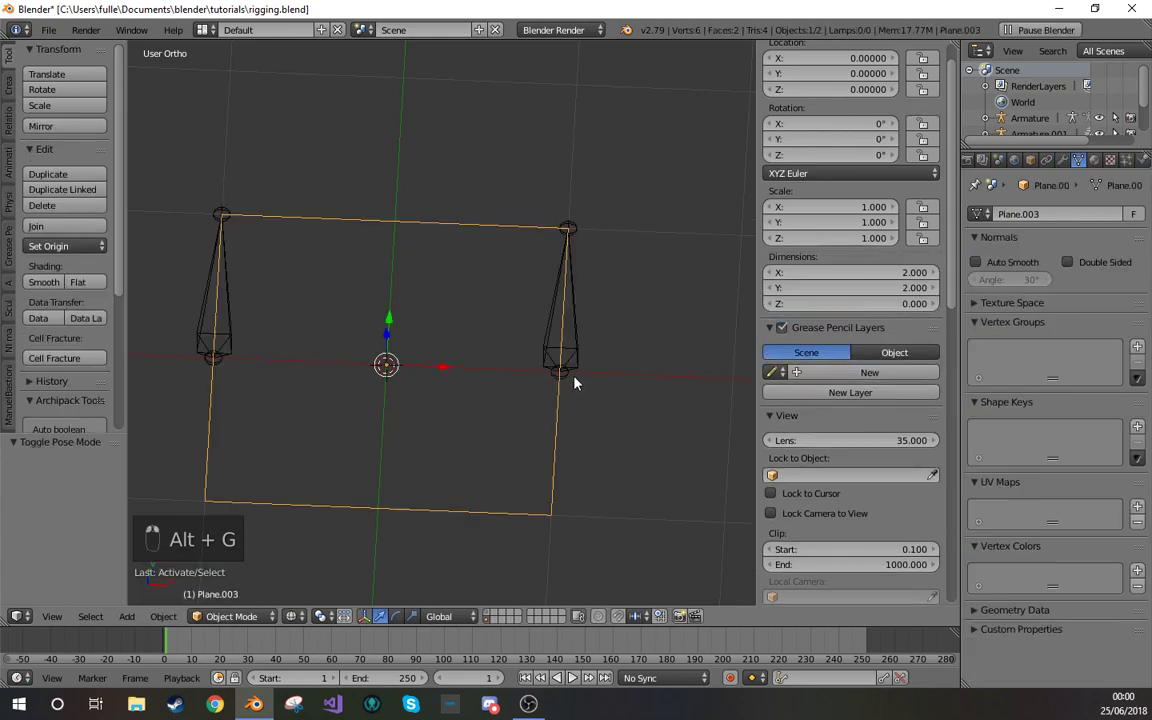
right_click(563, 320)
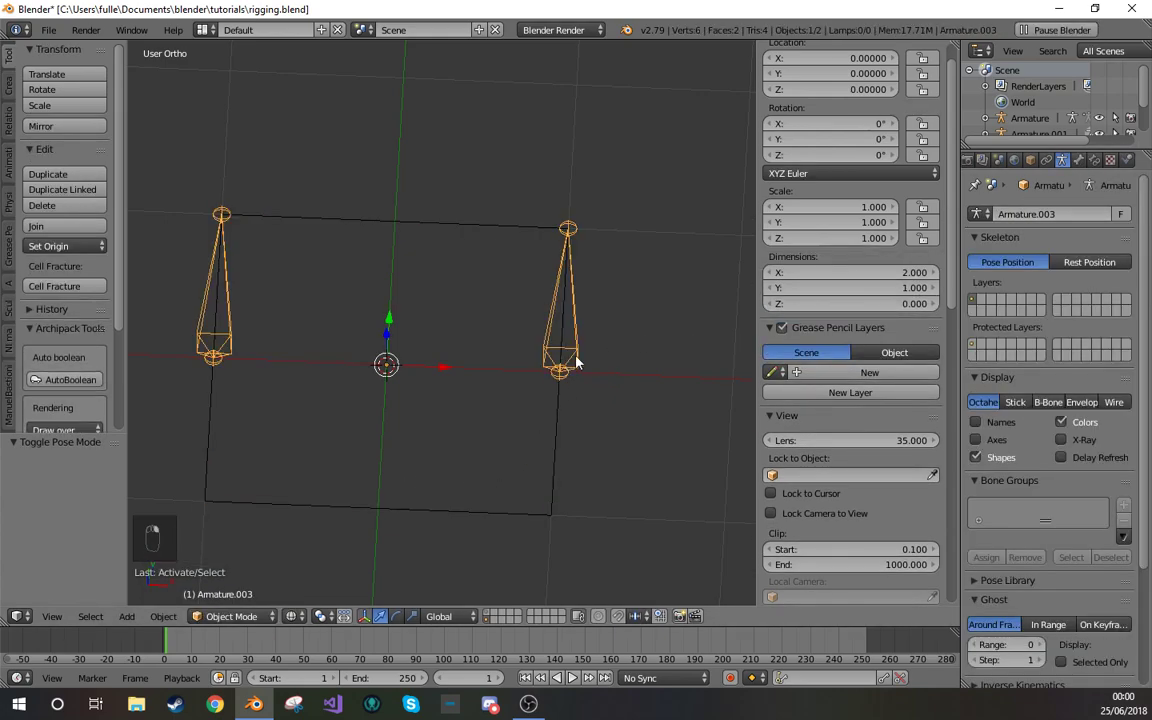
right_click(559, 410)
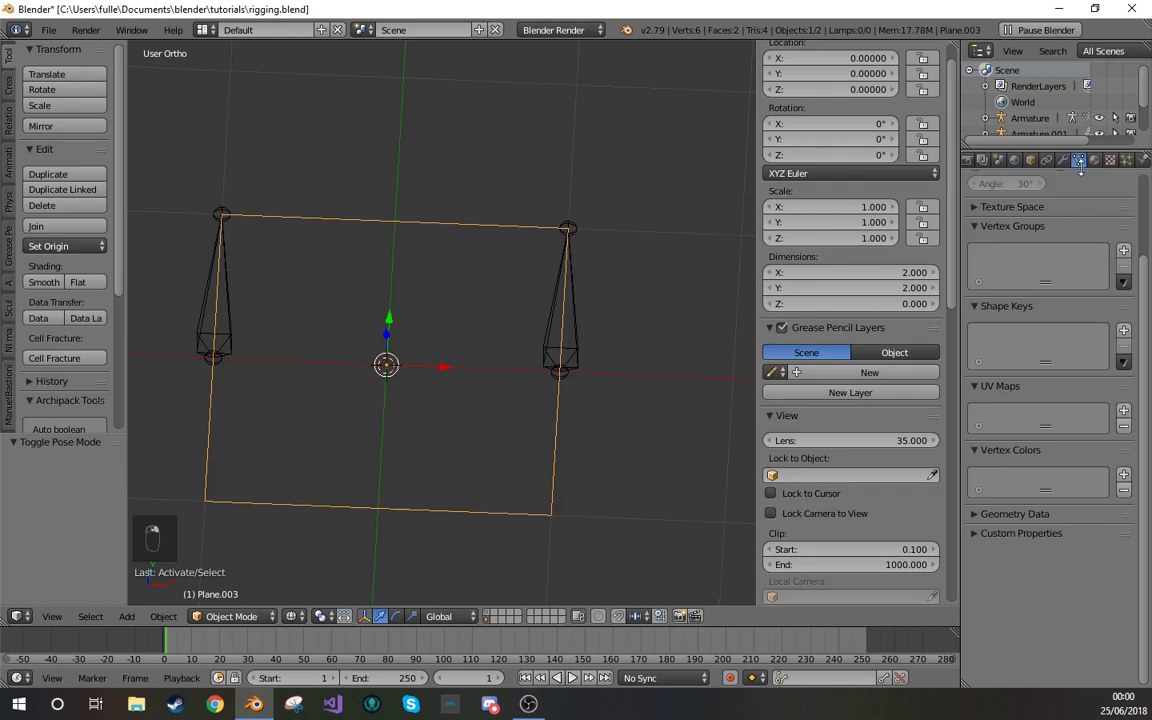
click(1030, 160)
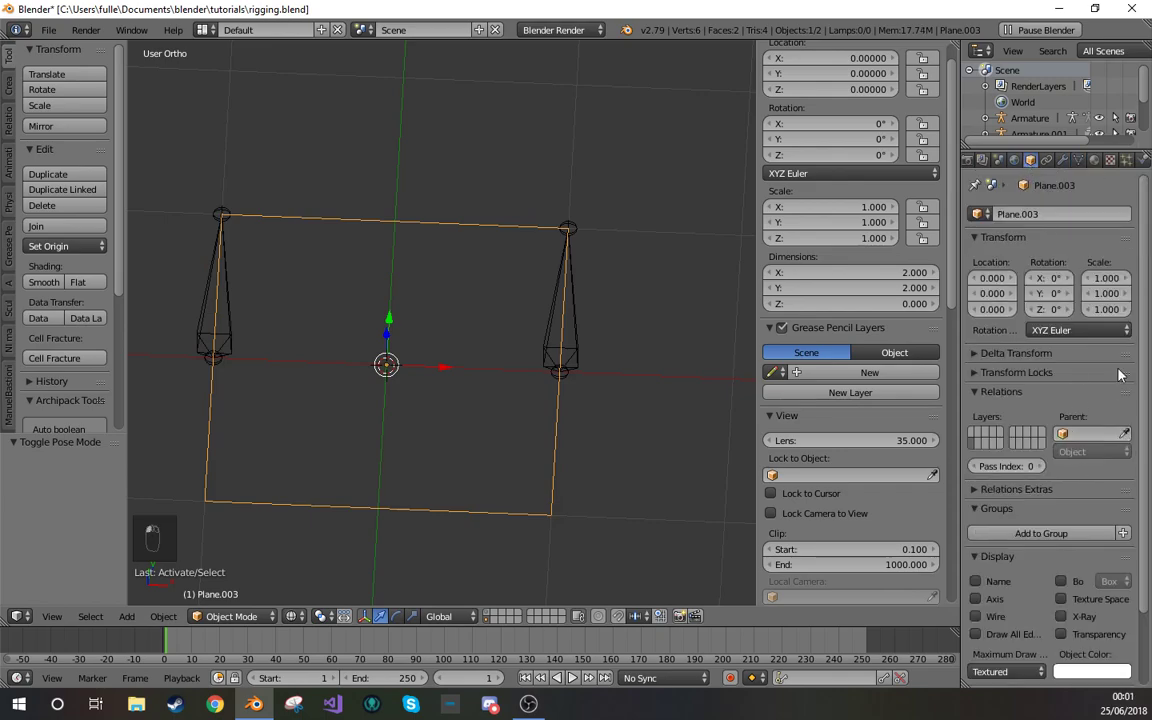
click(1078, 161)
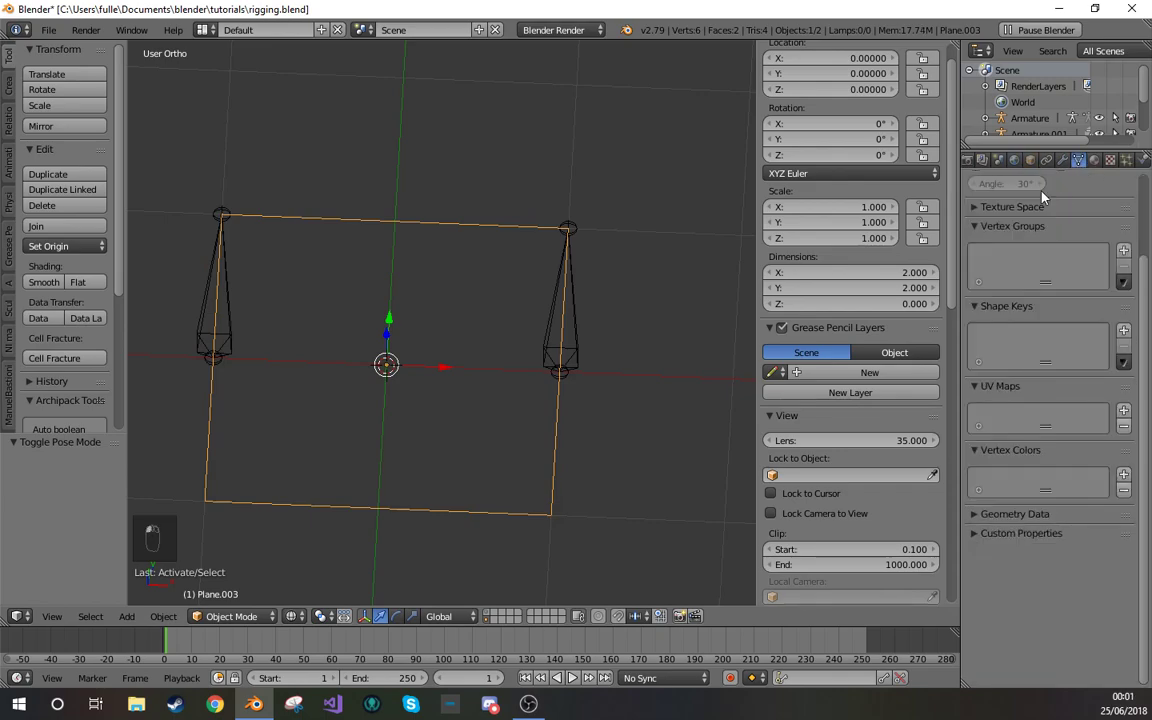
shift+right_click(585, 362)
key(ctrl+p)
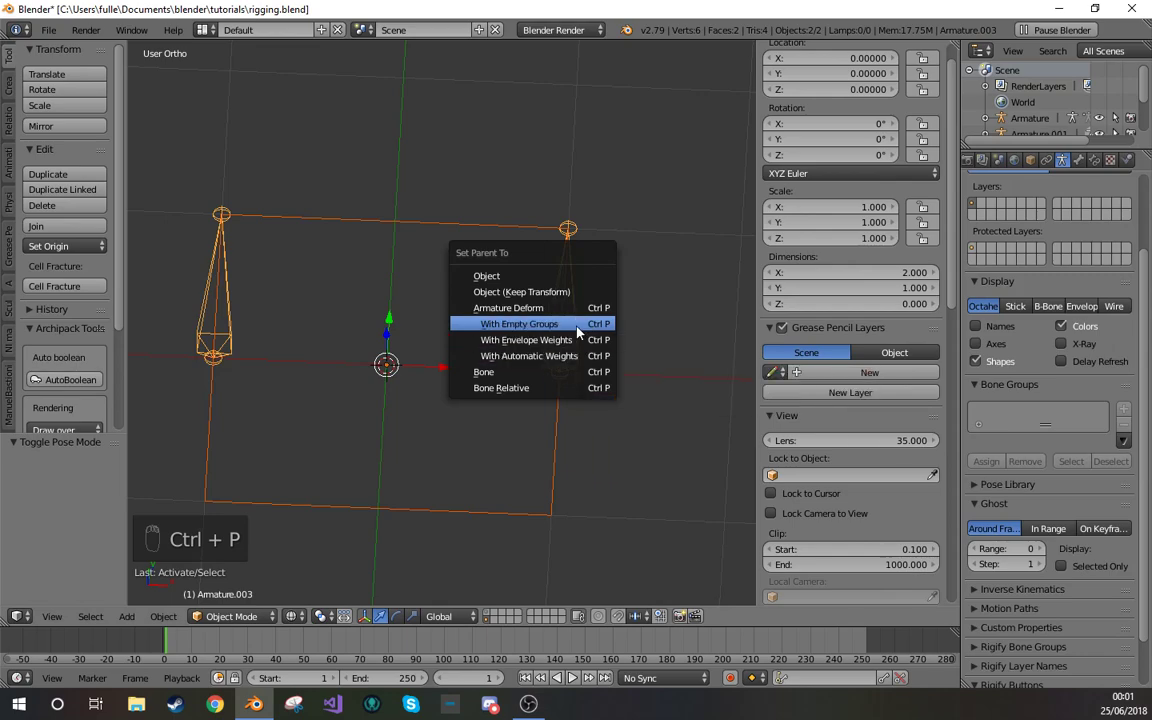
click(580, 333)
- Select the plane and display its empty right vertex group in Weight Paint mode
right_click(555, 429)
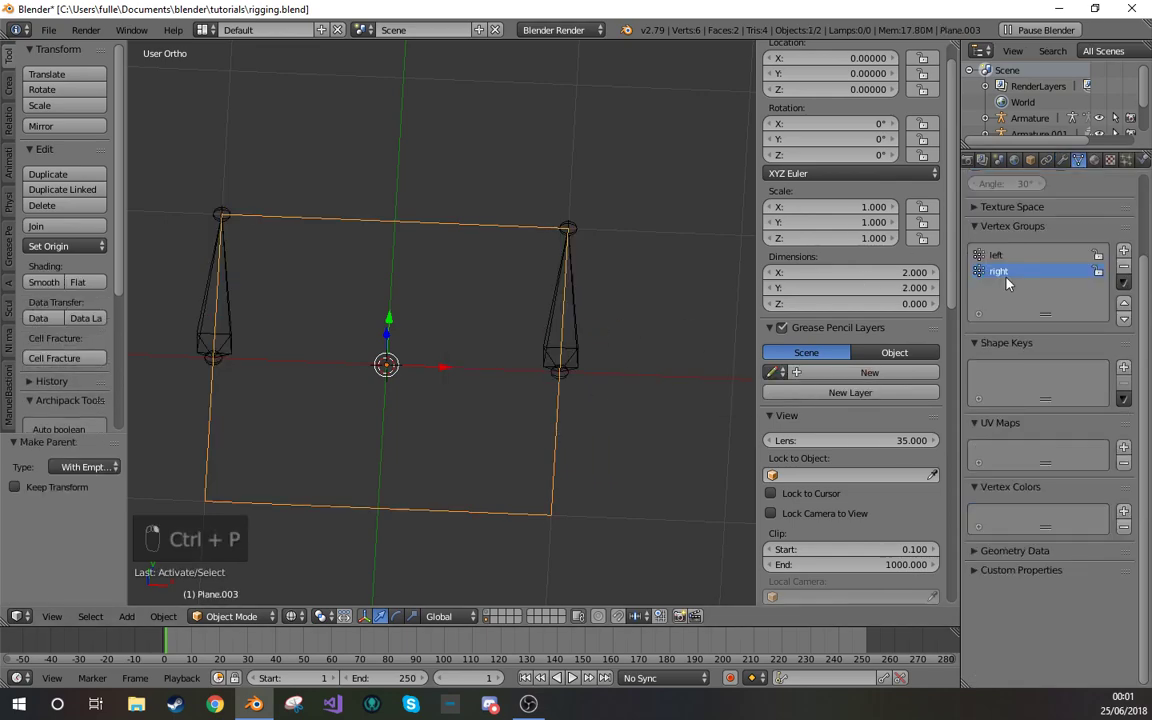
scroll(1005, 275, up, 4)
click(231, 616)
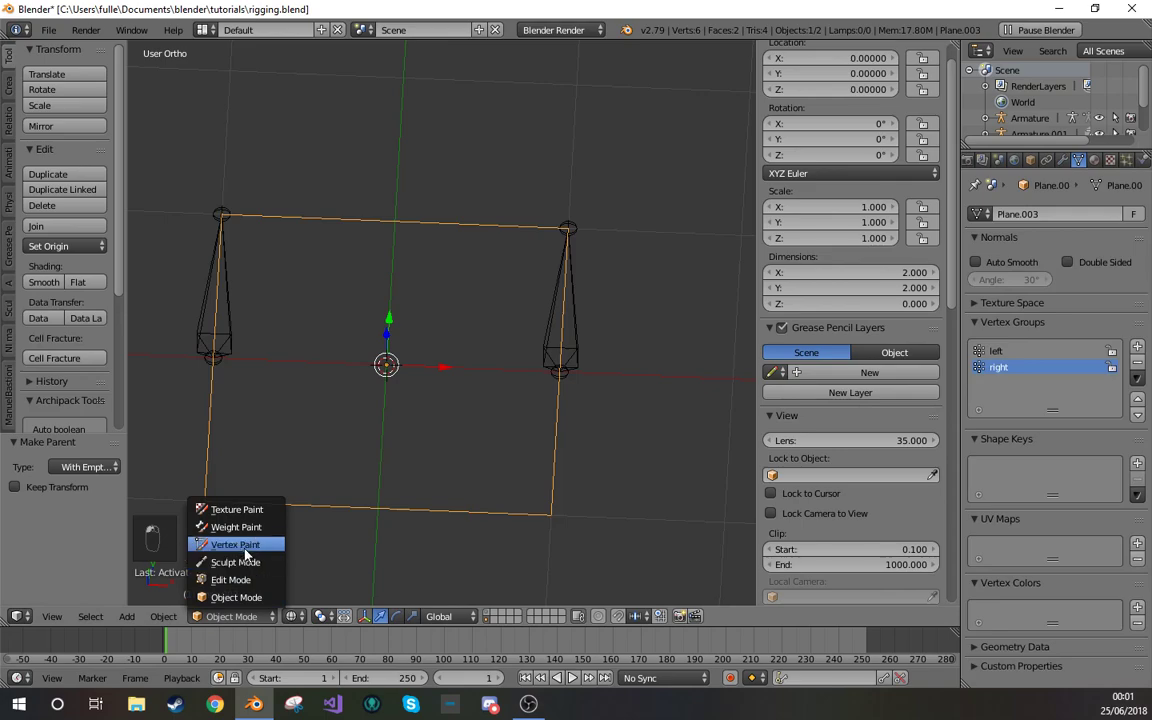
right_click(562, 345)
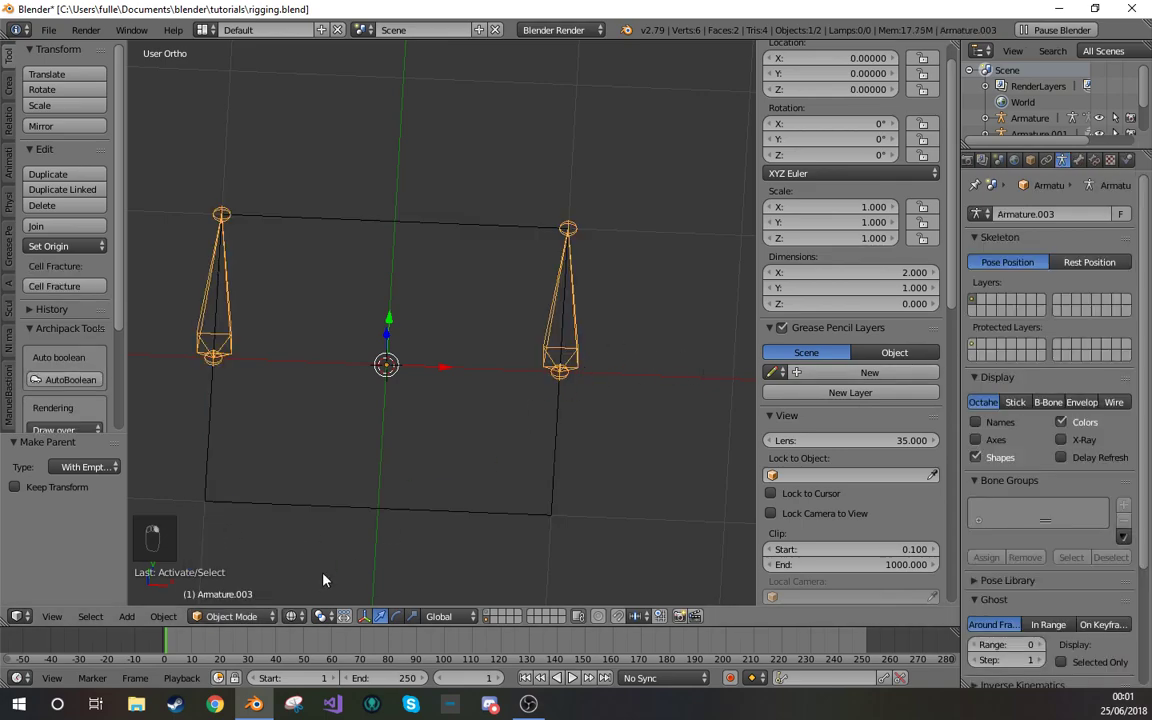
right_click(388, 516)
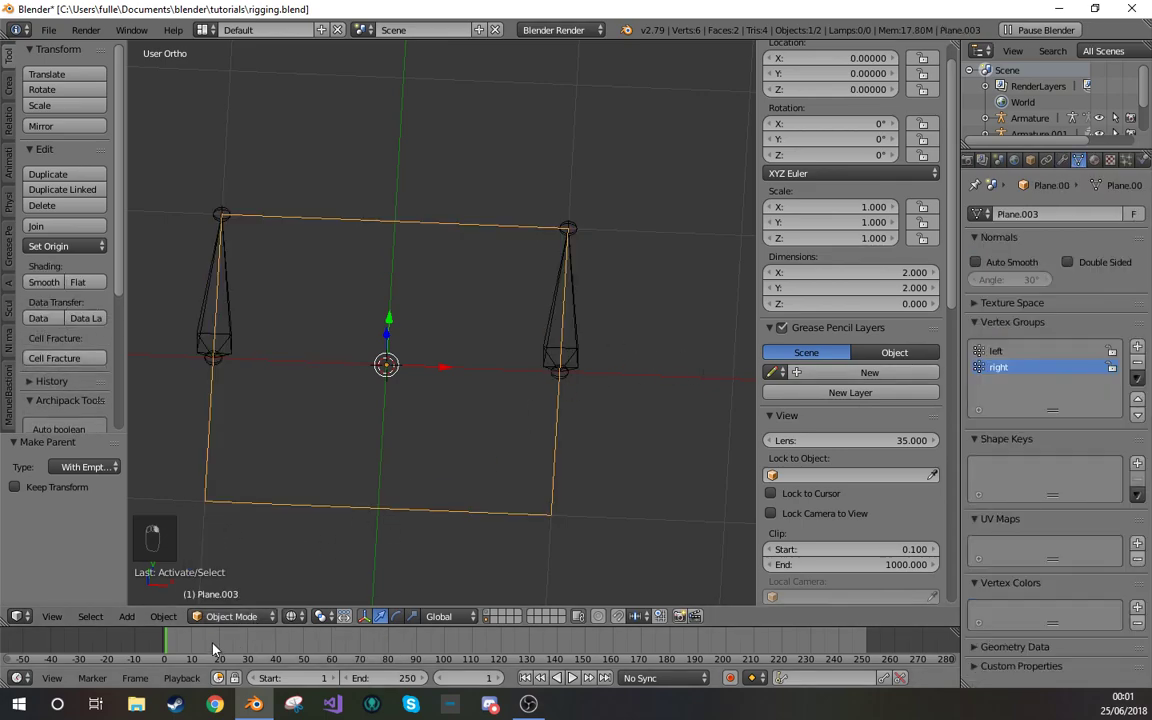
click(231, 614)
click(236, 527)
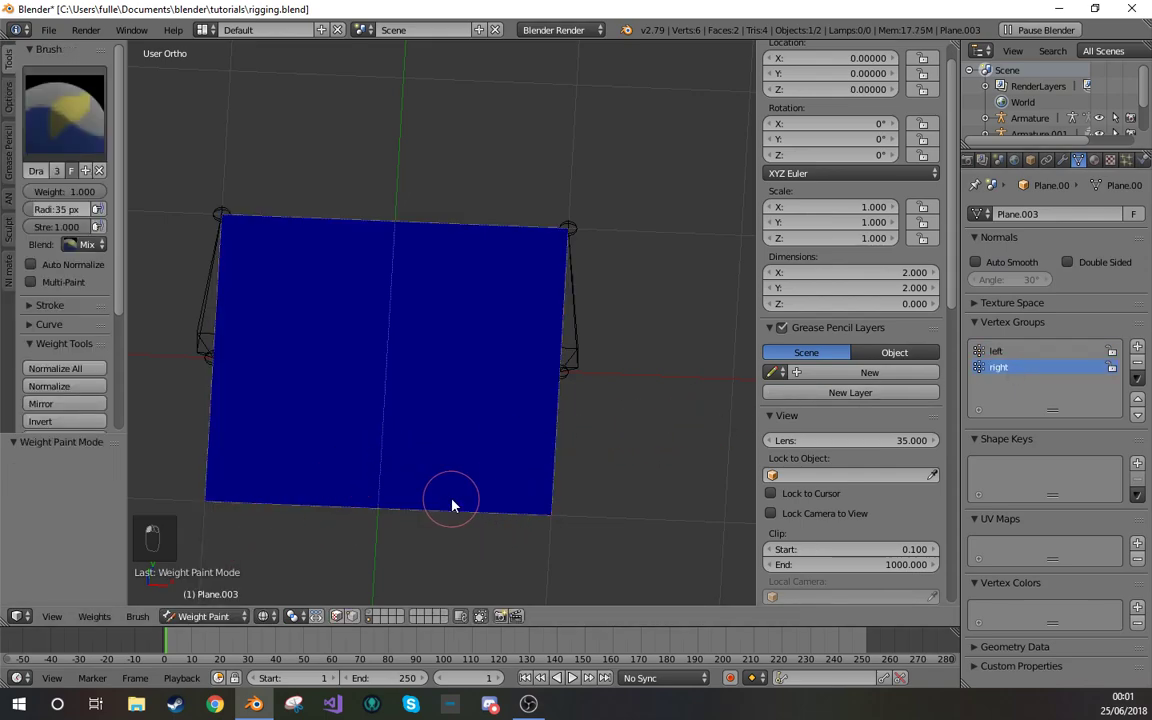
- Enable vertex selection on the plane and check the corner vertex away from the right bone for assigned weights
key(v)
right_click(550, 518)
scroll(826, 365, up, 1)
scroll(810, 410, down, 3)
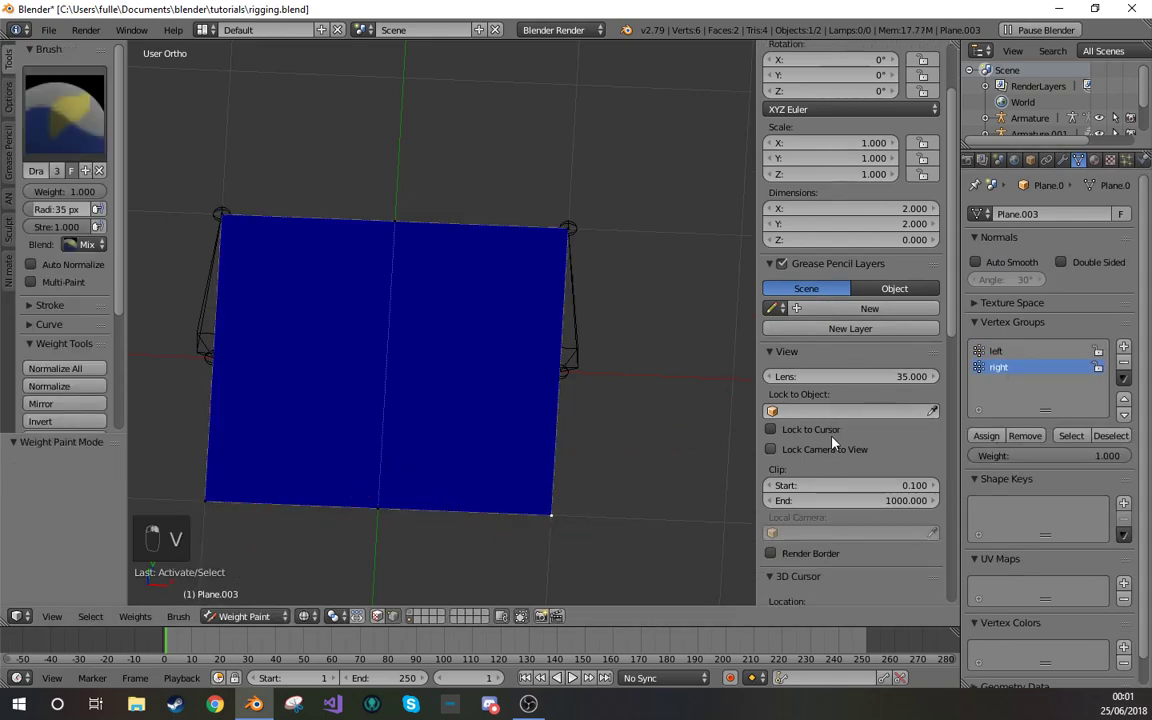
key(v)
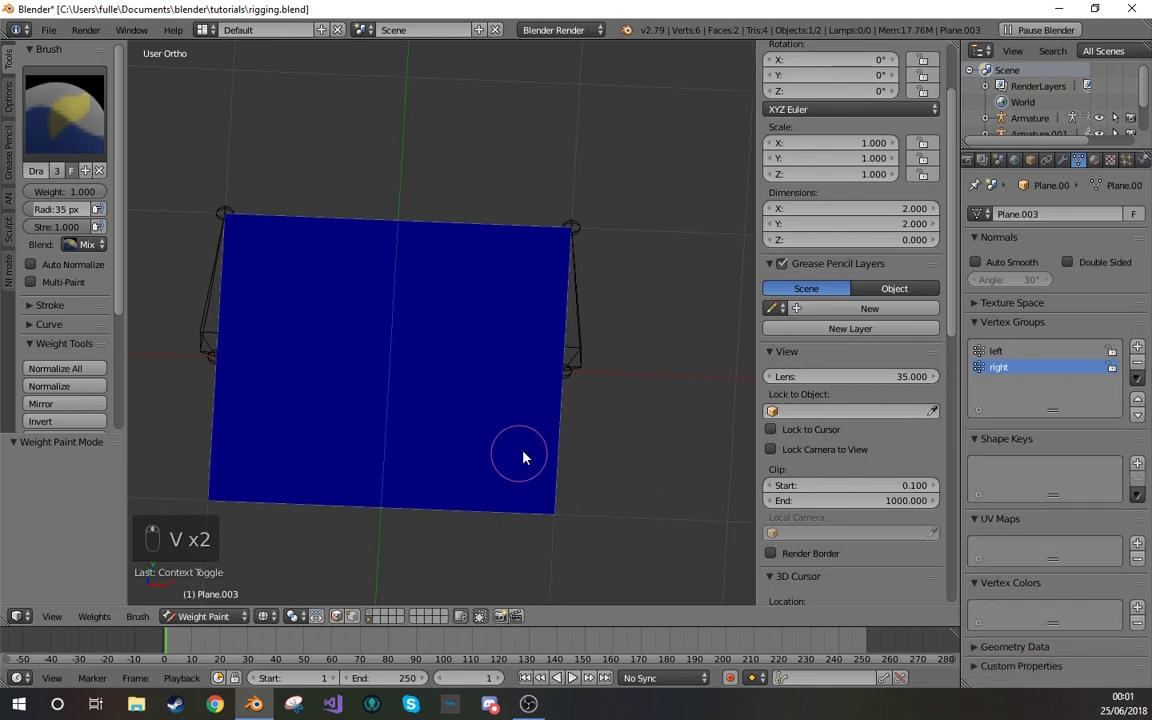
middle_drag(522, 463, 604, 503)
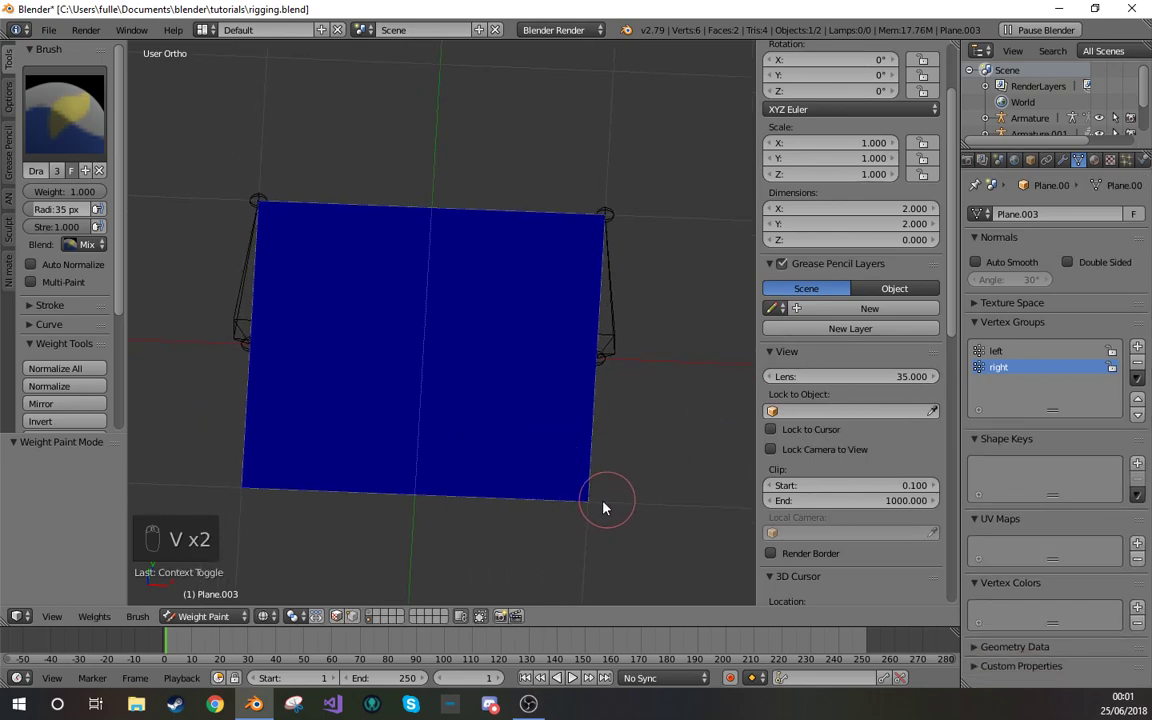
key(v)
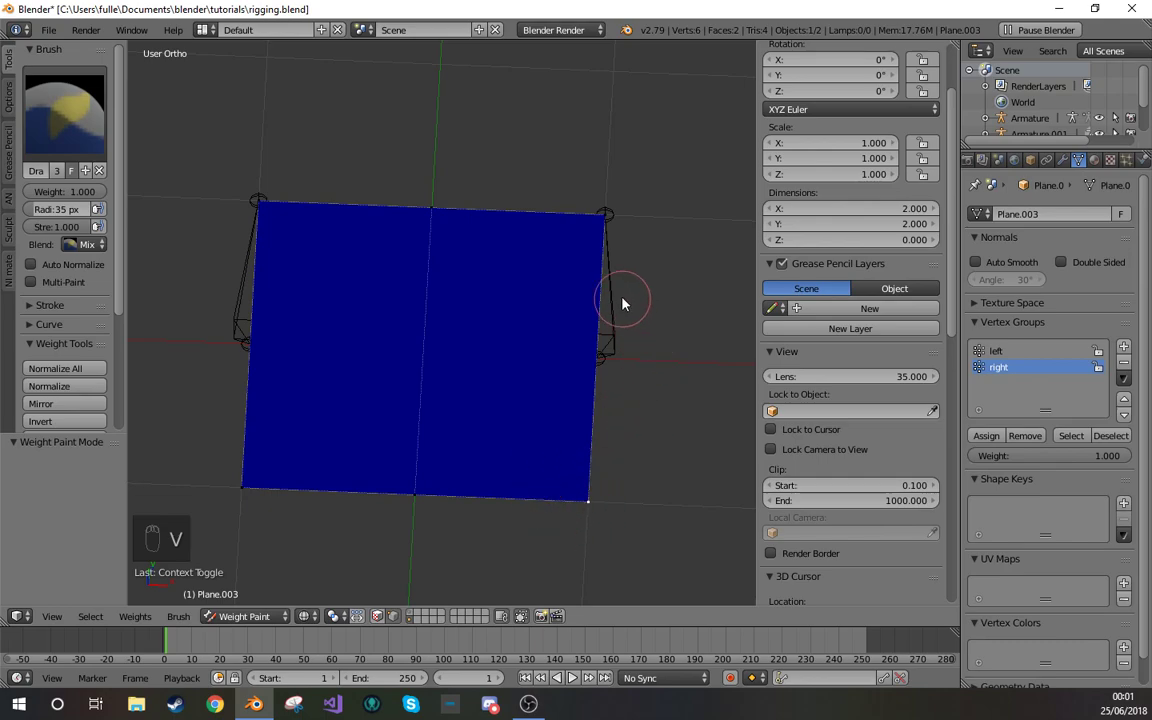
- Turn off vertex selection on the plane and return it from Weight Paint to Object Mode
key(v)
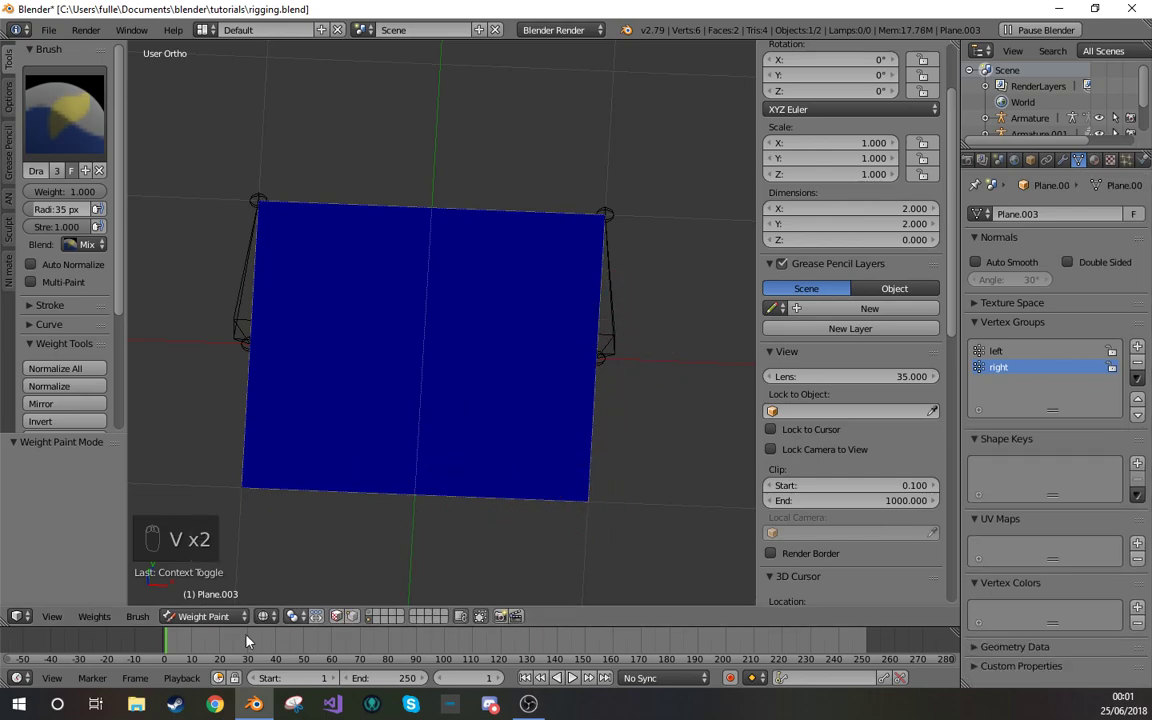
click(203, 616)
click(393, 591)
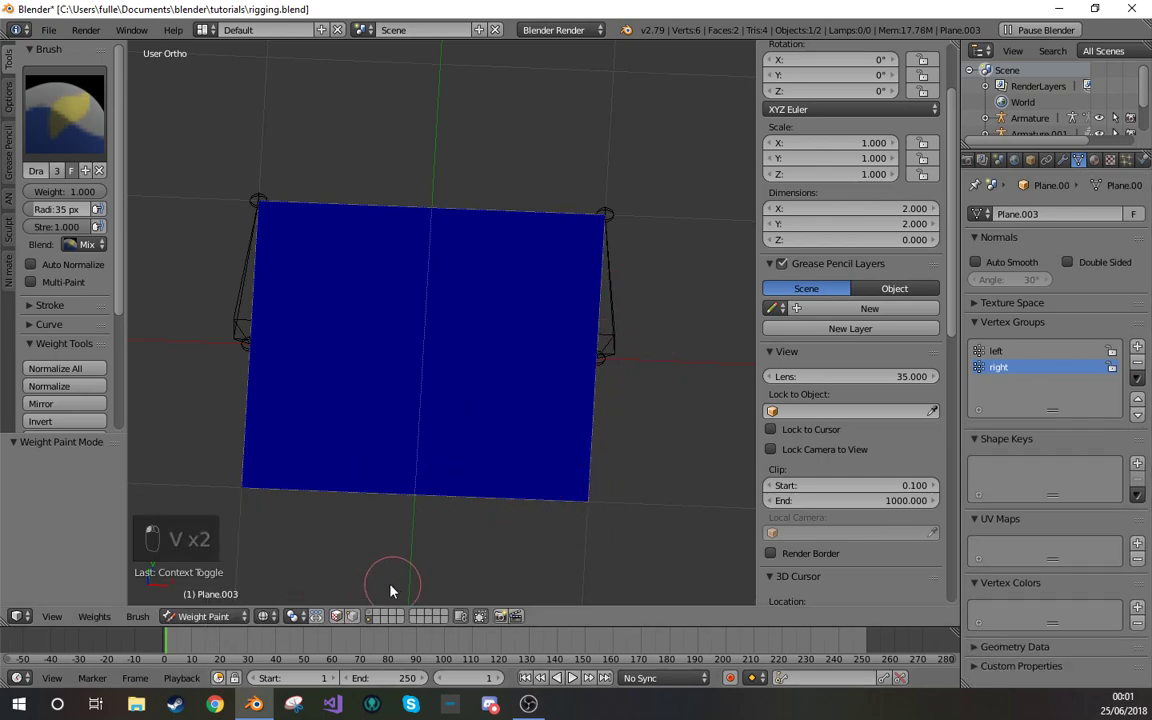
click(371, 614)
- Select the original plane at the world origin, between the first armature's two bones
scroll(490, 536, down, 7)
shift+middle_drag(490, 536, 484, 268)
scroll(466, 352, up, 4)
shift+middle_drag(466, 352, 490, 415)
right_click(492, 407)
shift+middle_drag(516, 190, 508, 110)
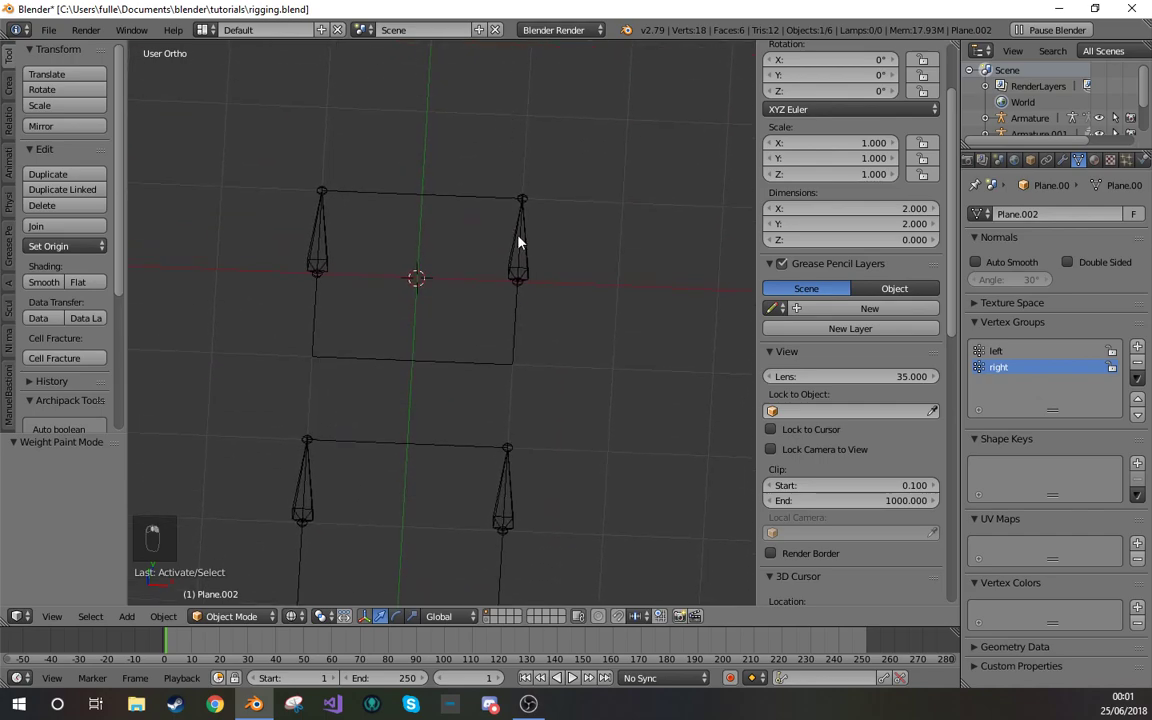
right_click(517, 310)
shift+middle_drag(555, 351, 578, 441)
scroll(580, 441, up, 2)
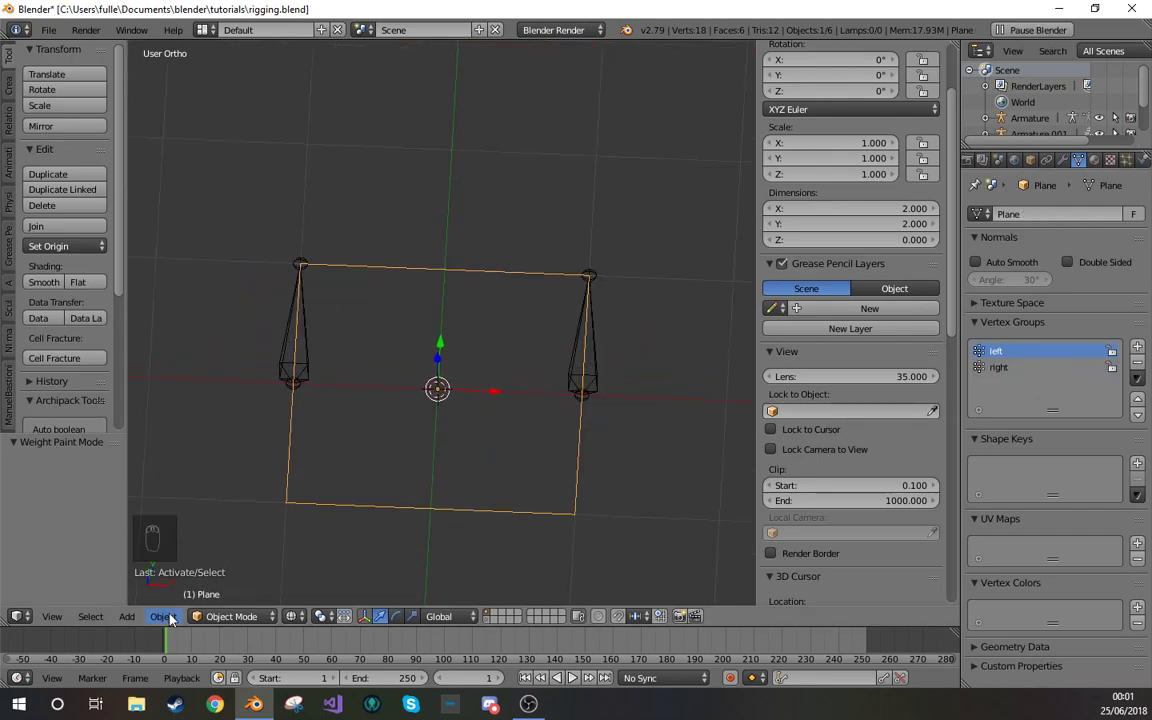
- Show the plane's left vertex group in Weight Paint mode and briefly enable vertex selection to check its weights
click(232, 616)
click(240, 527)
key(v)
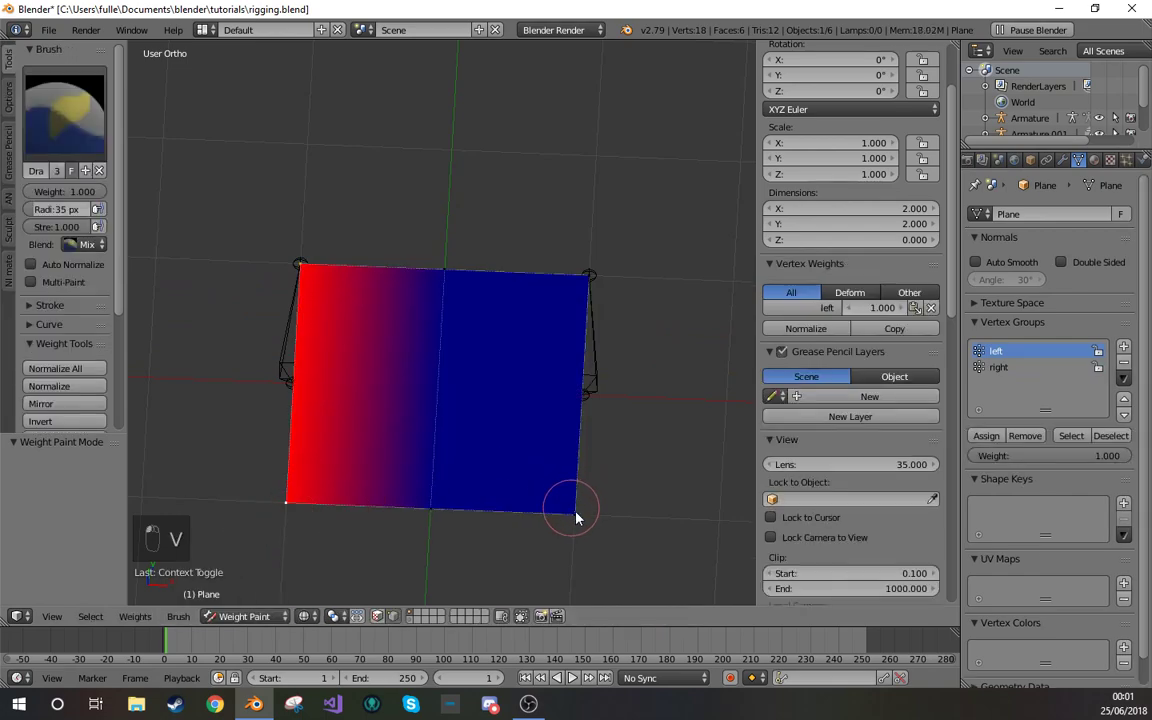
key(v)
- Put the first armature in Pose Mode and return to the weight-painted plane with the right bone selected
right_click(592, 381)
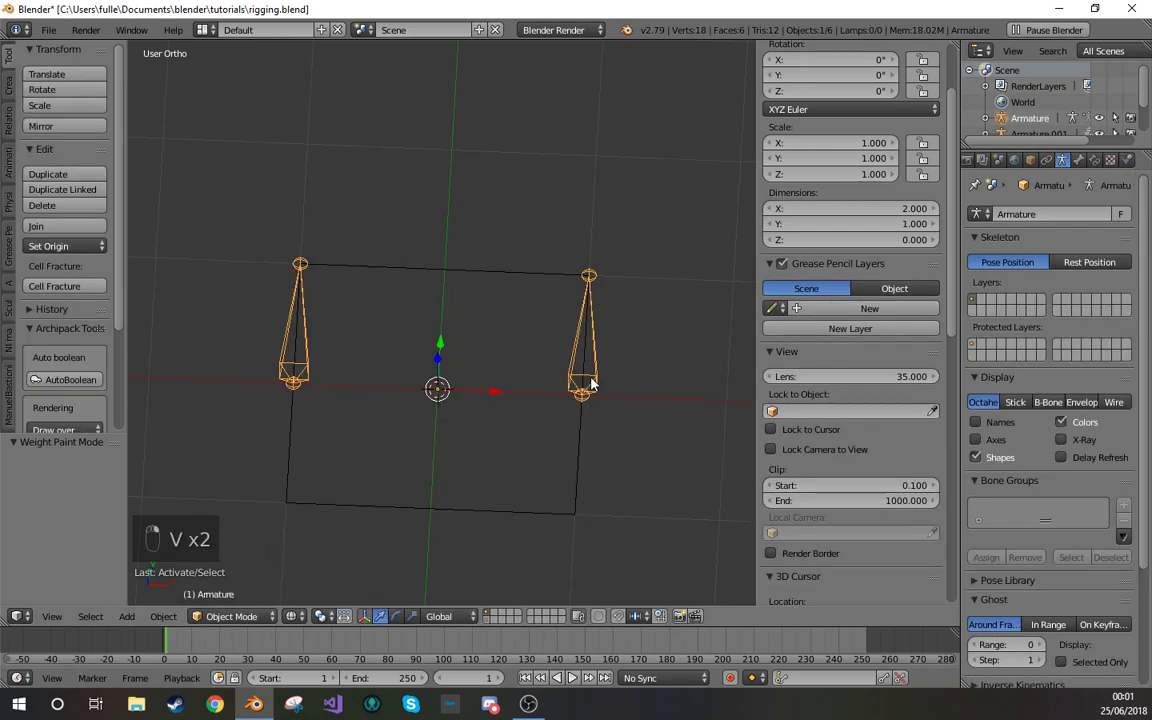
click(232, 616)
click(226, 560)
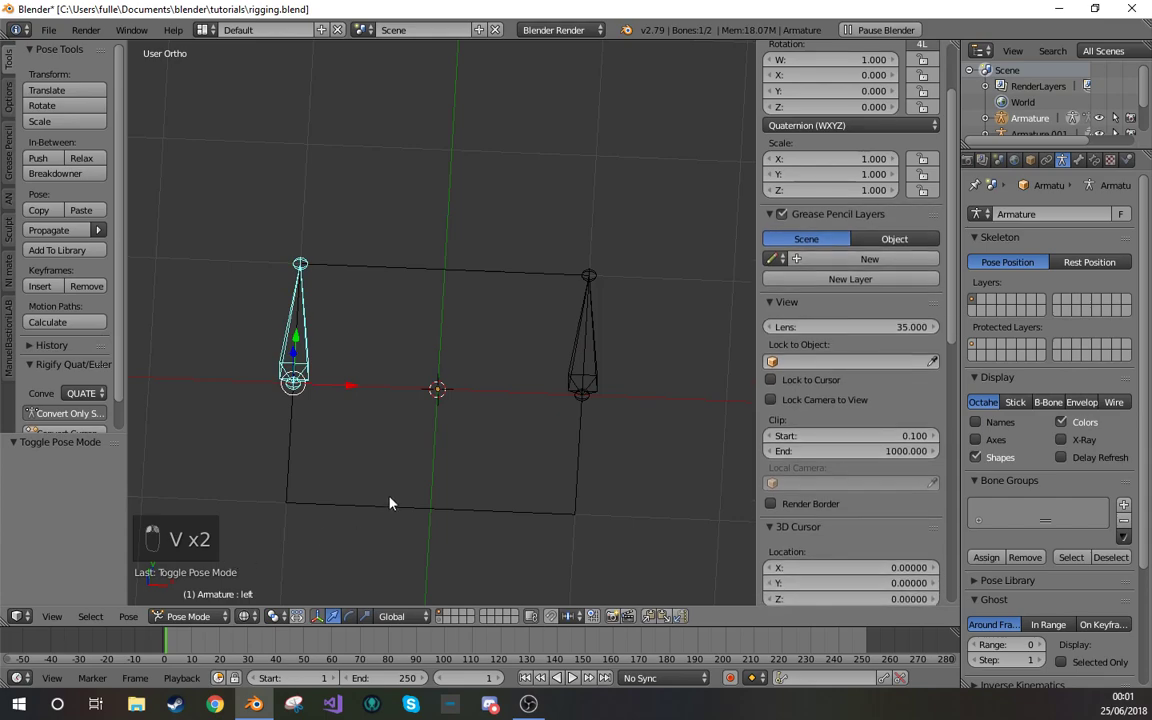
right_click(588, 367)
right_click(594, 379)
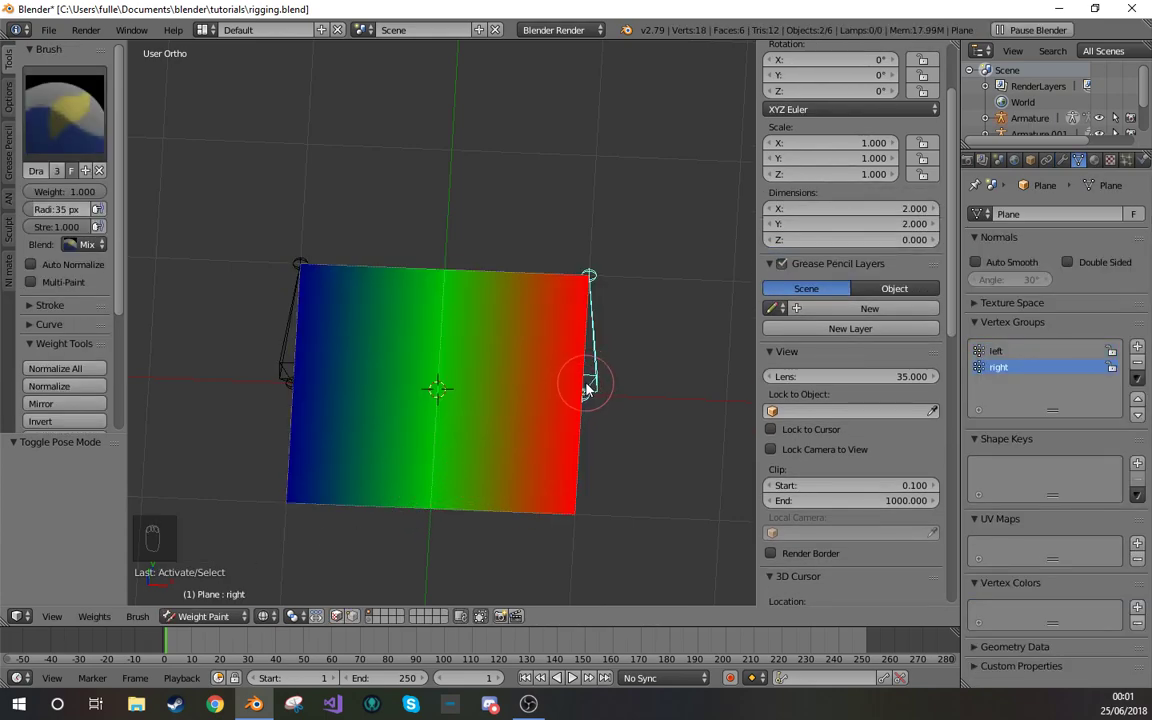
- Alternate between the left and right bones to compare their weight displays on the plane, ending on the right bone
right_click(284, 376)
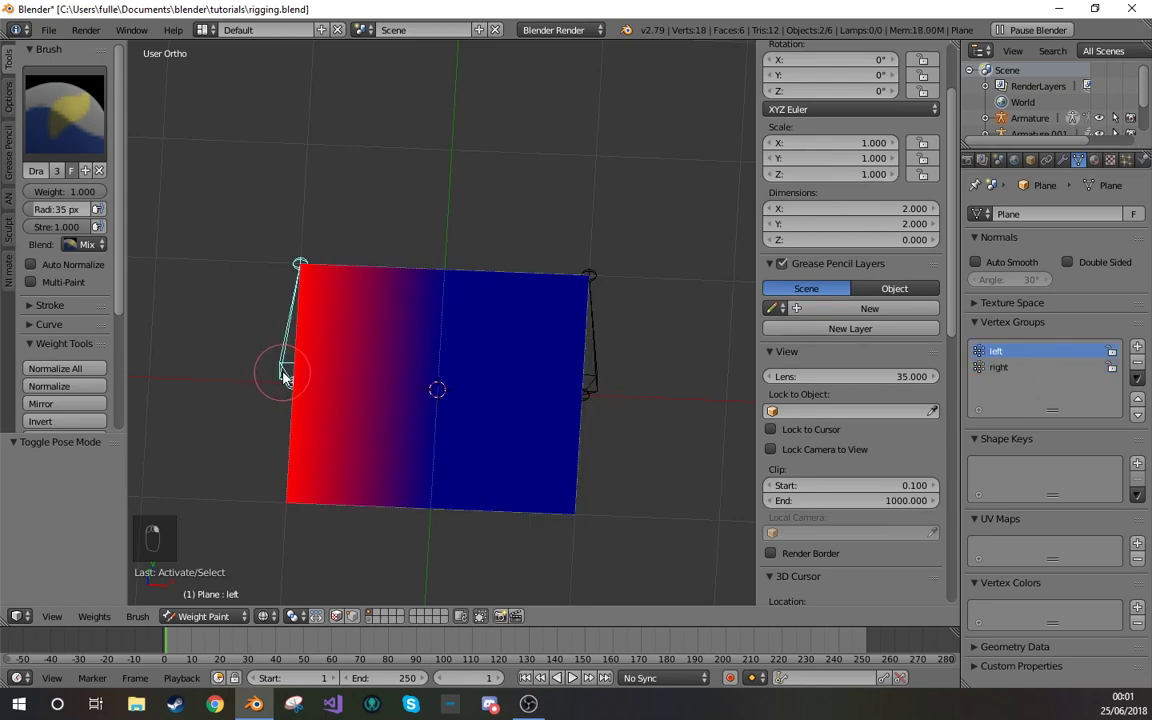
right_click(592, 370)
right_click(285, 378)
right_click(590, 376)
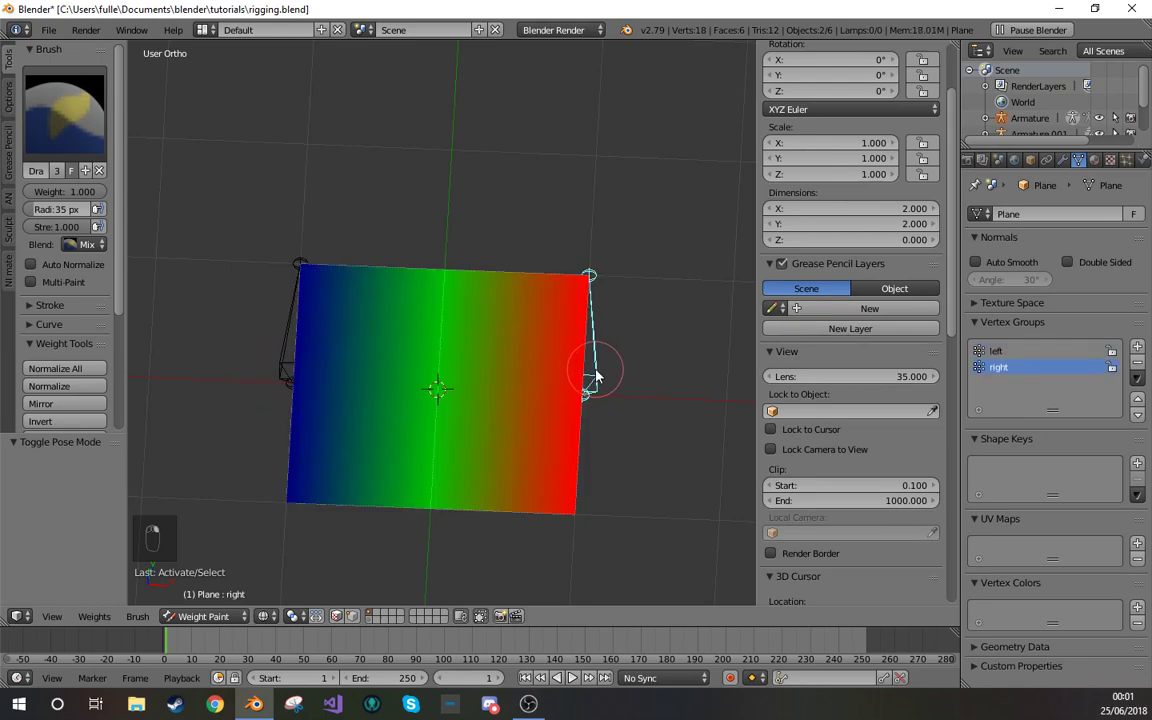
- Enable vertex selection and check the vertex weights of both lower corner vertices and the lower middle vertex
scroll(850, 350, up, 3)
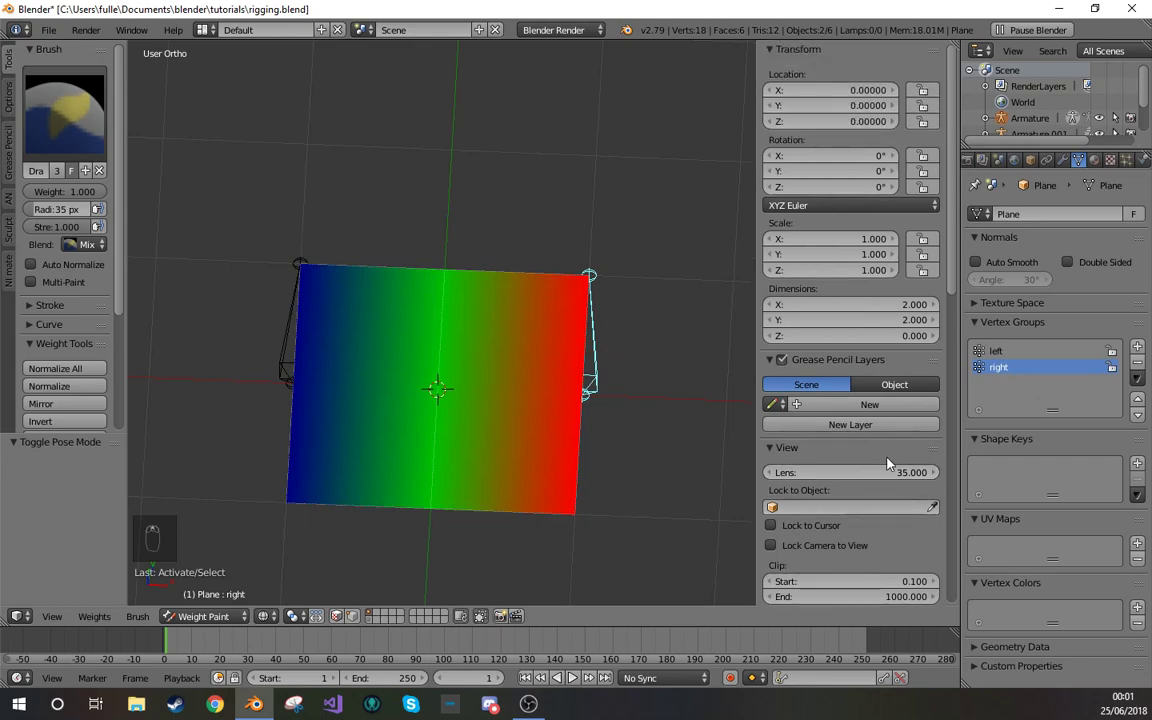
scroll(855, 418, down, 5)
scroll(855, 418, down, 4)
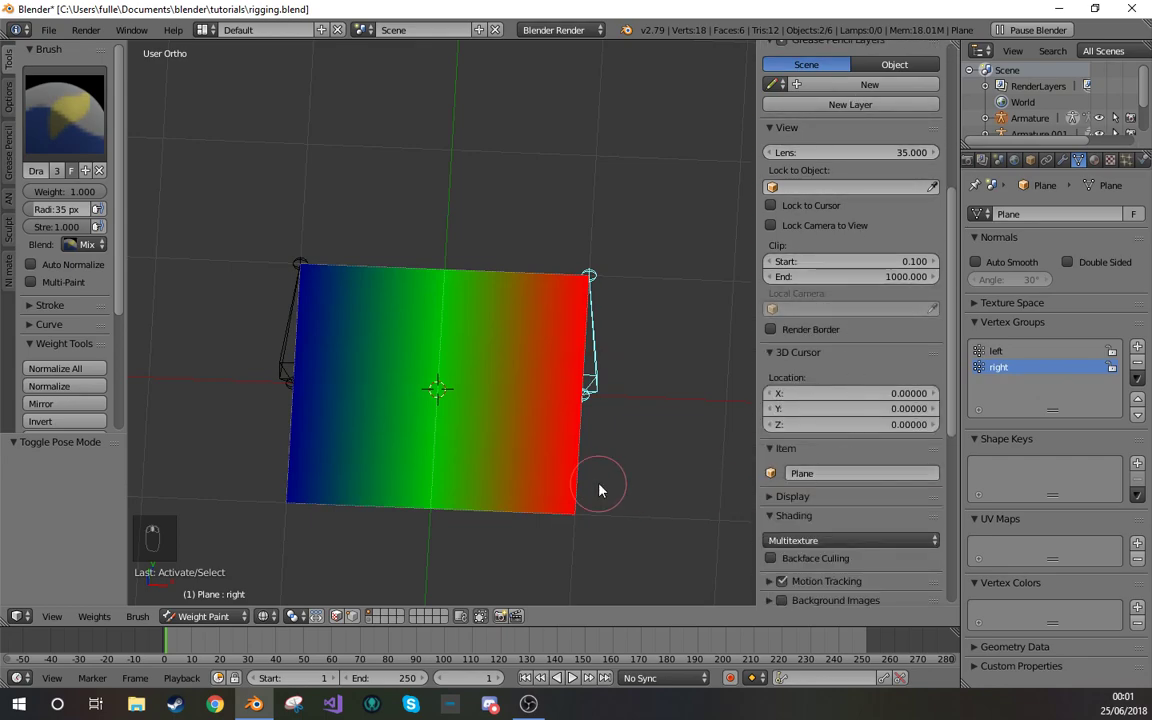
key(v)
right_click(572, 514)
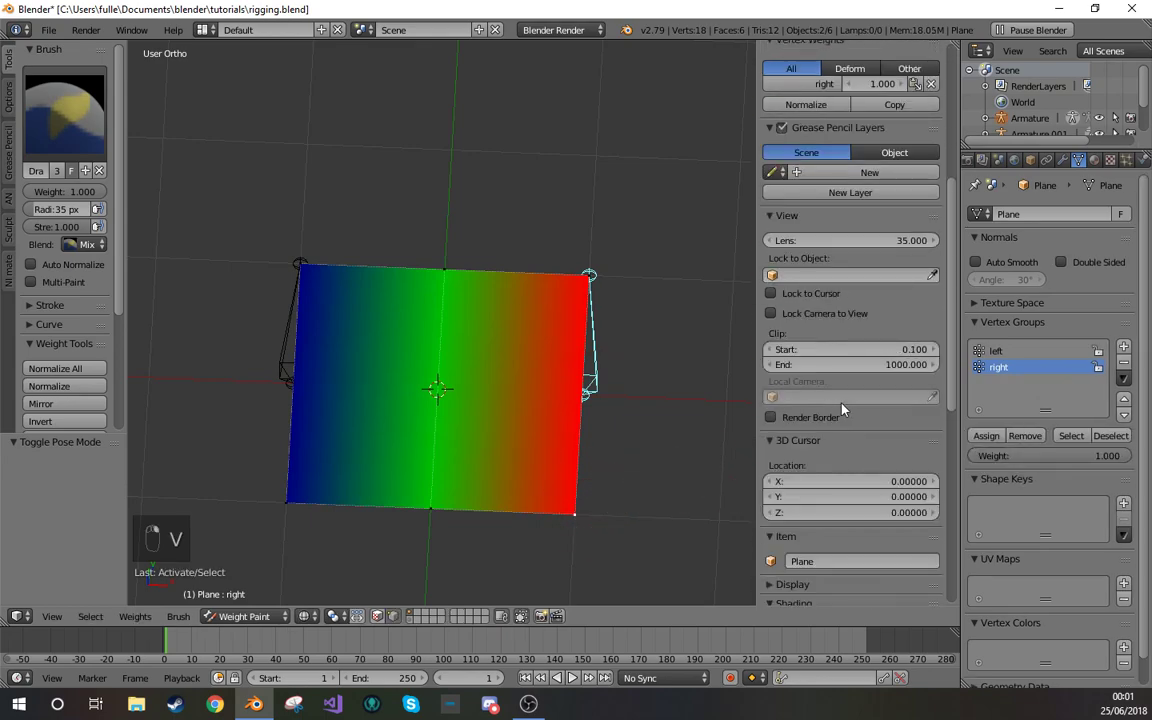
scroll(850, 400, up, 6)
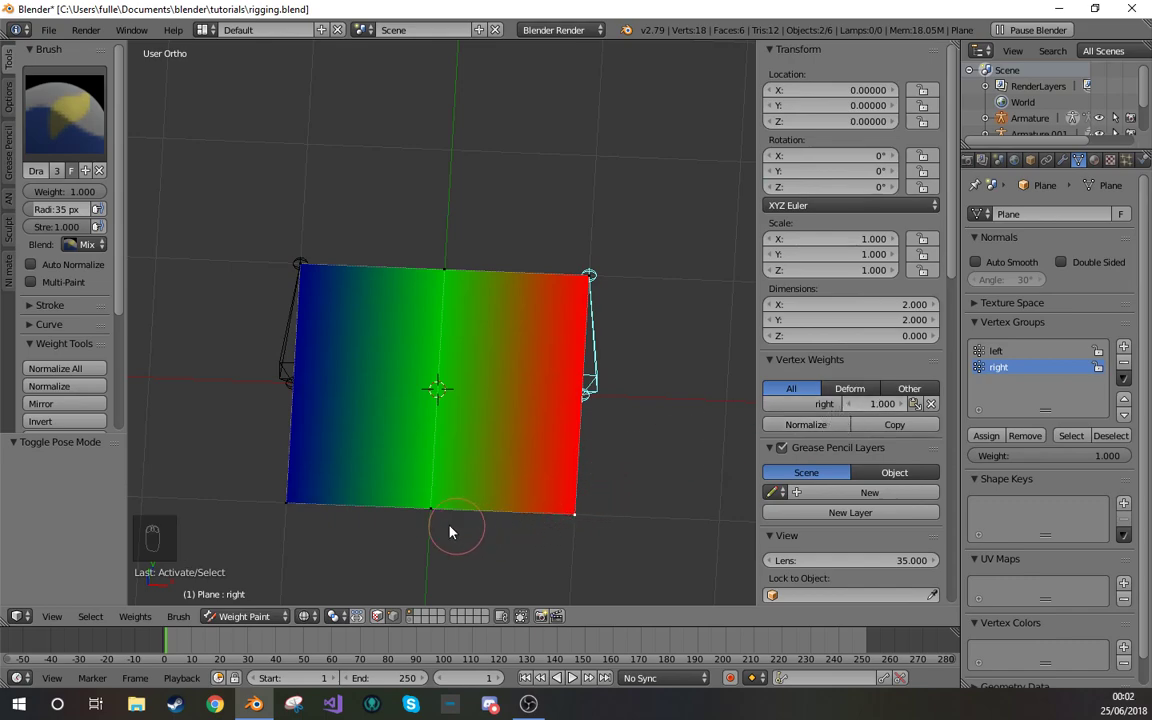
right_click(299, 514)
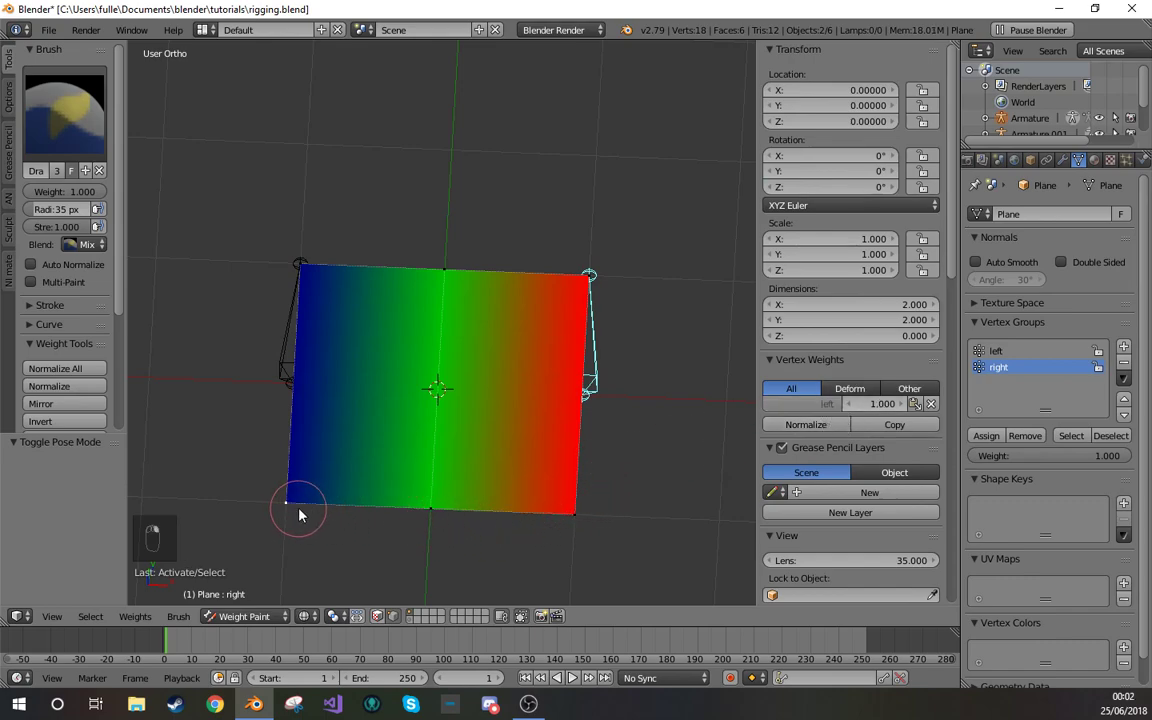
right_click(432, 512)
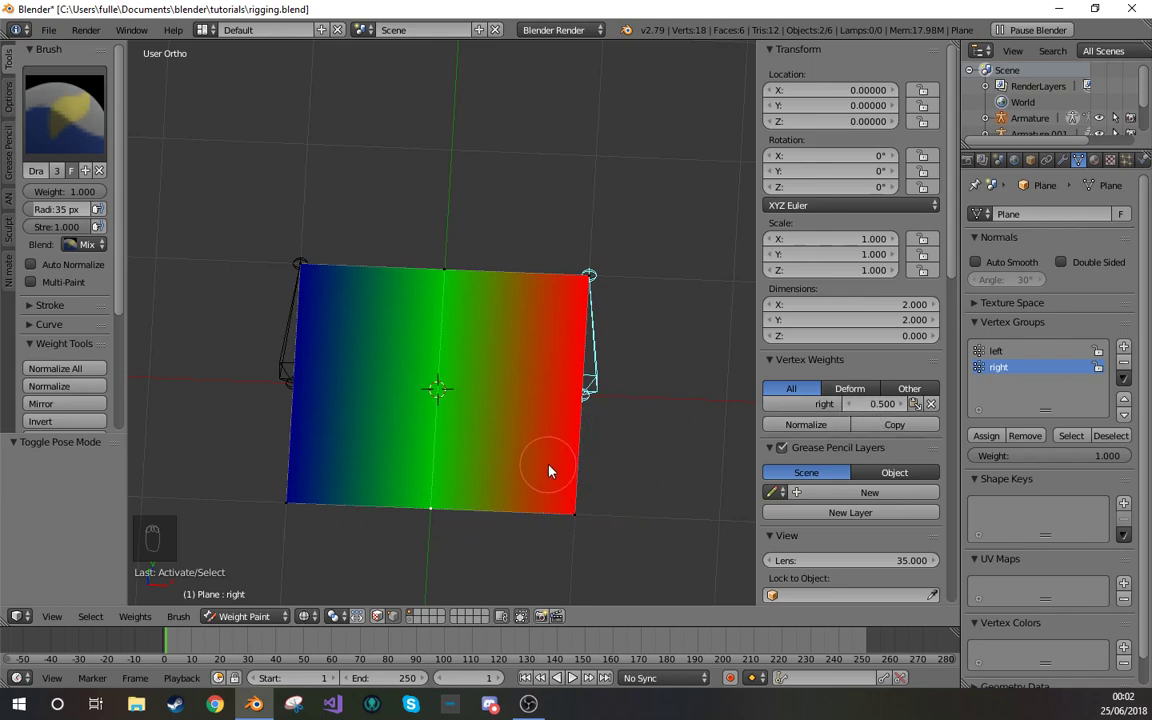
- Try moving the right bone to test how the plane's middle vertices follow it, and cancel the moves
key(g)
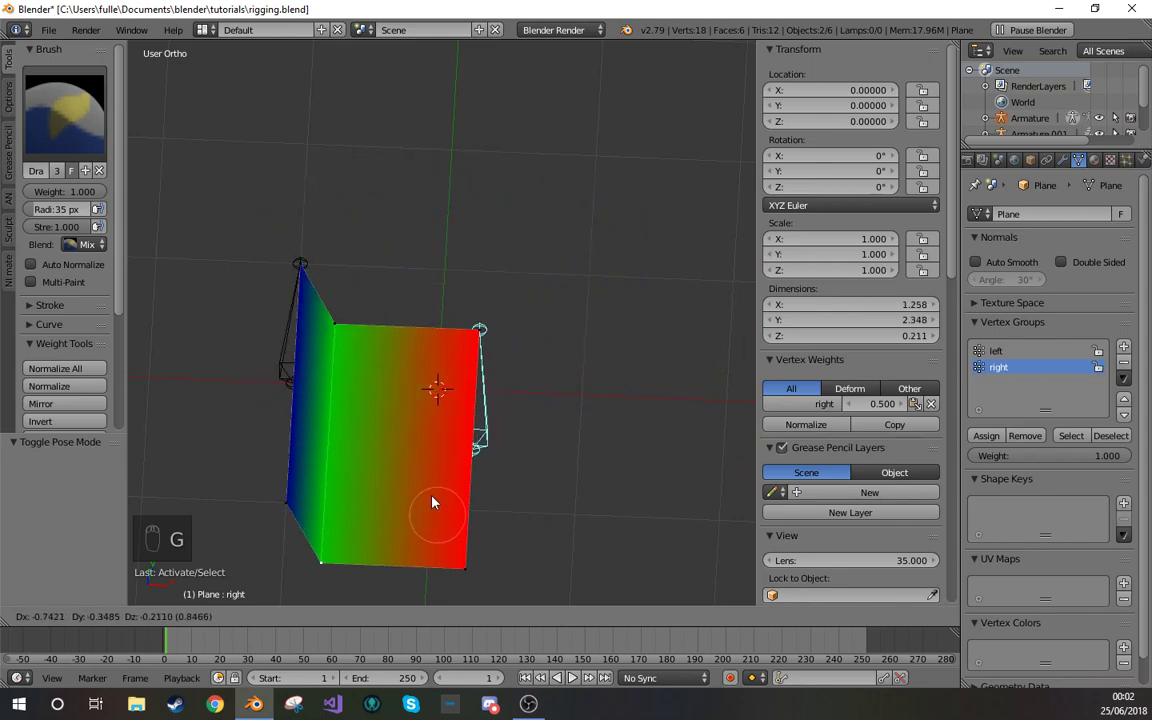
right_click(645, 333)
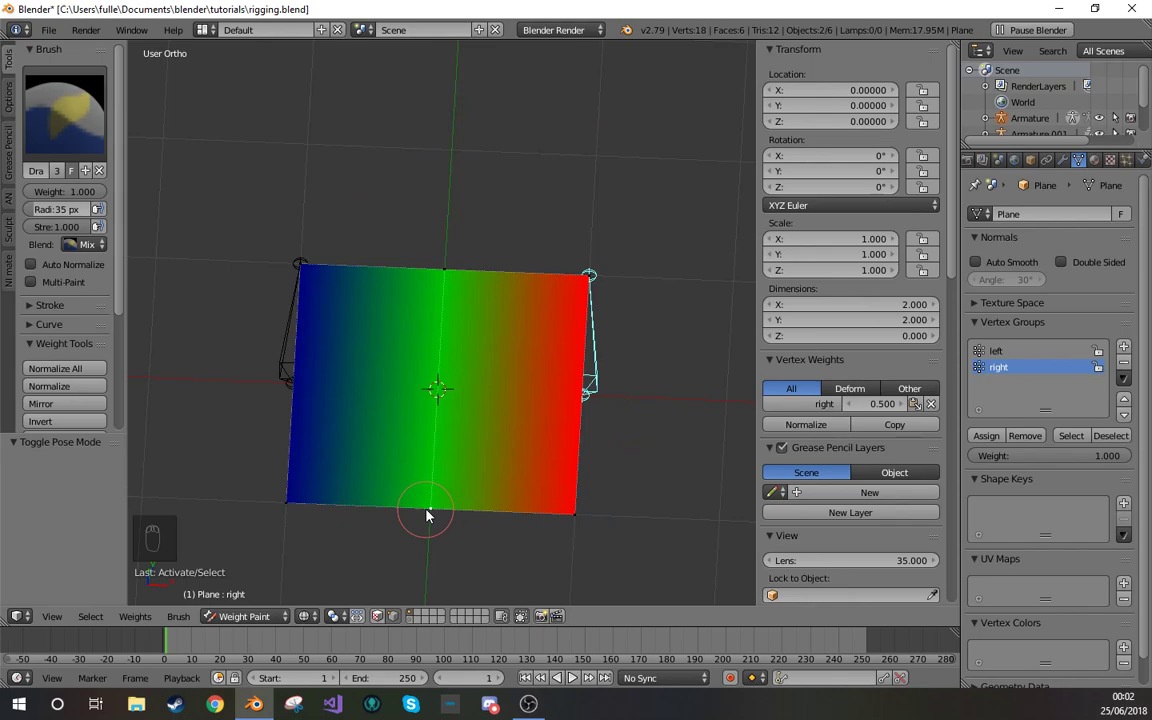
right_click(573, 520)
key(g)
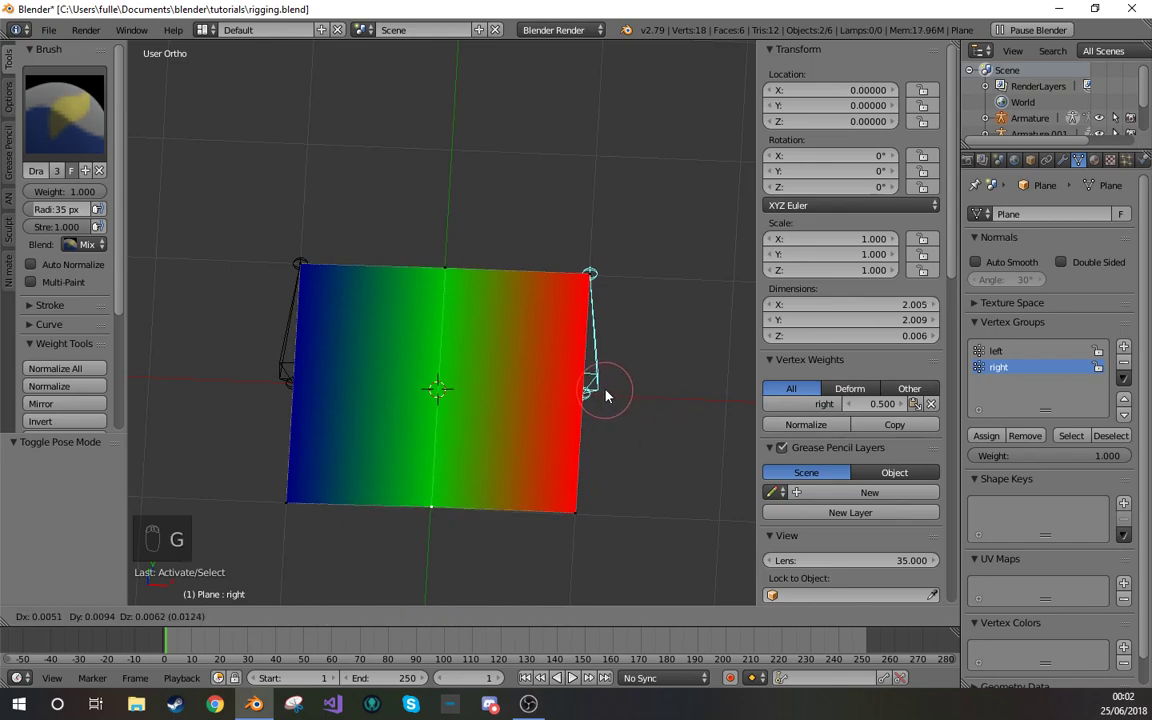
right_click(582, 354)
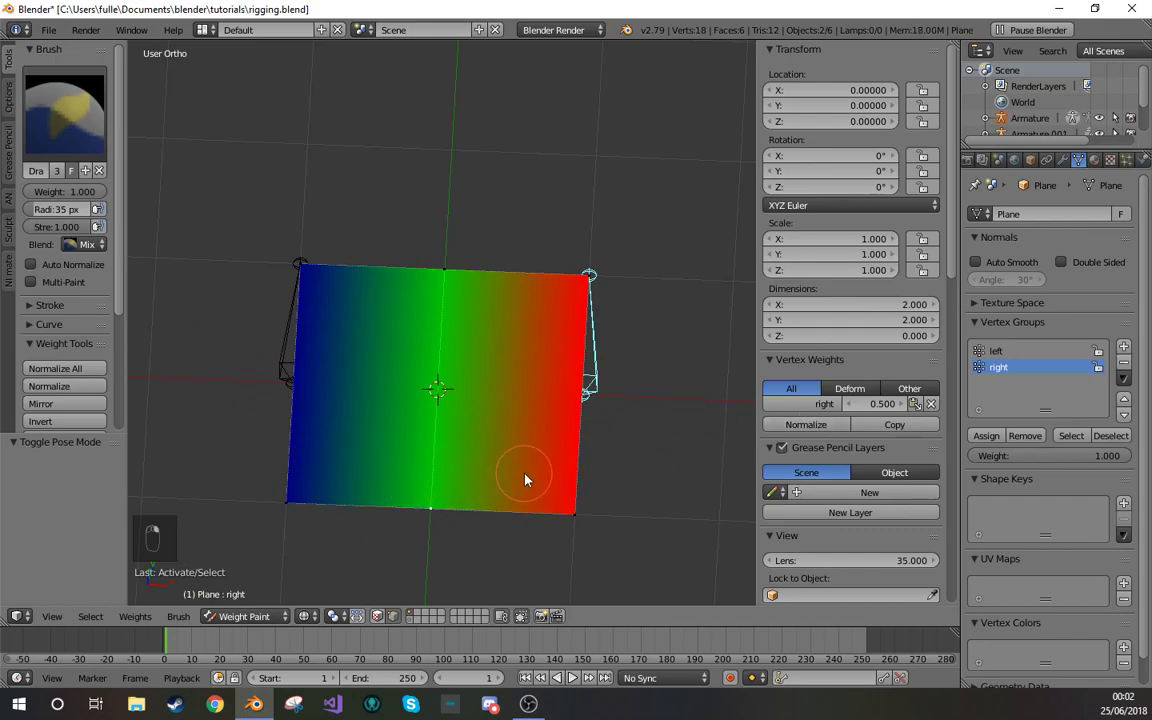
- Switch weight painting to Plane.001 below, enable vertex selection, and check its lower right corner and lower middle vertex weights
key(Tab)
key(Tab)
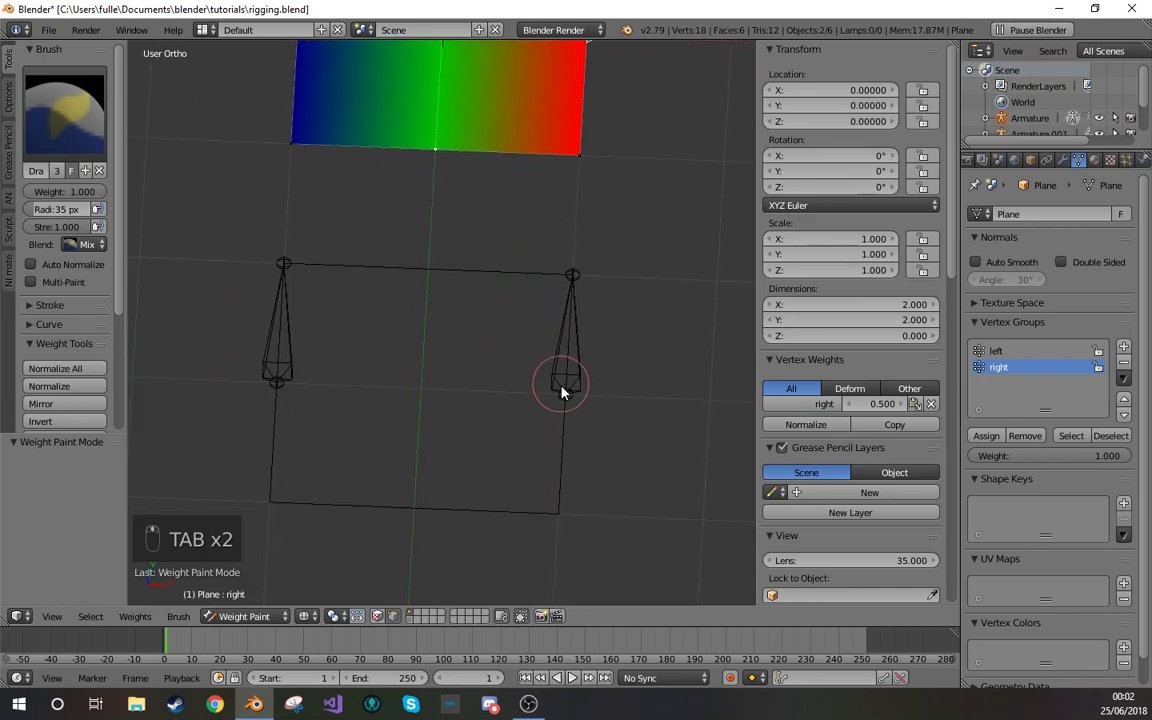
key(v)
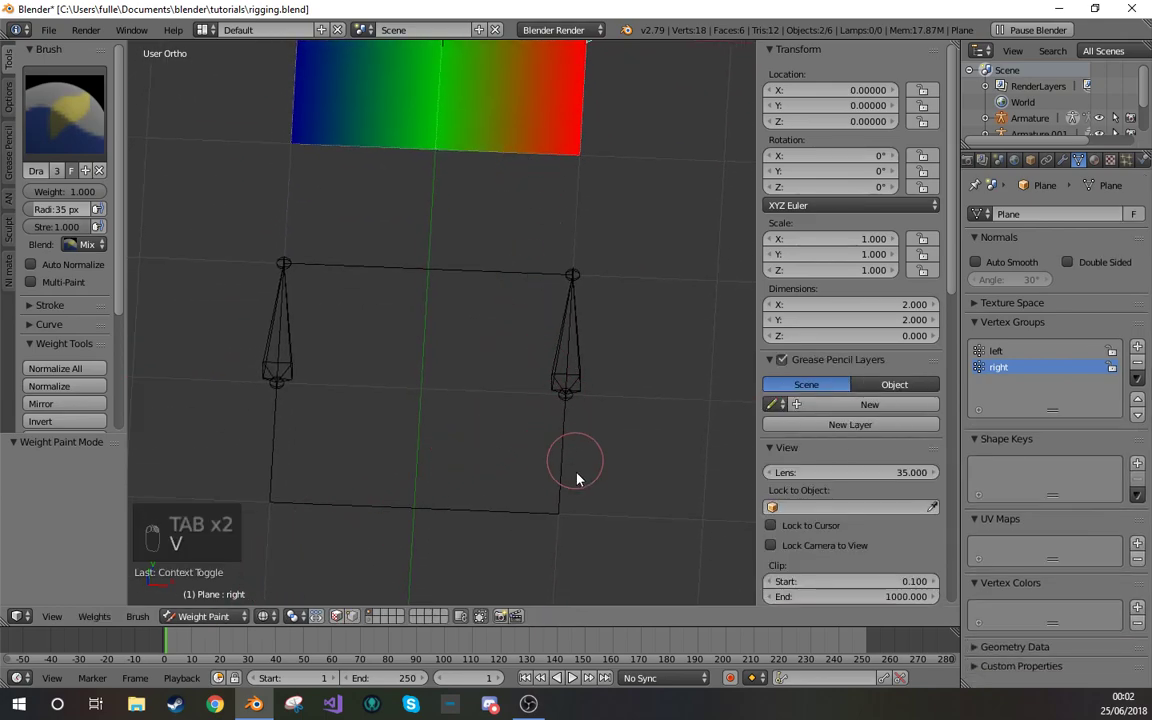
right_click(571, 458)
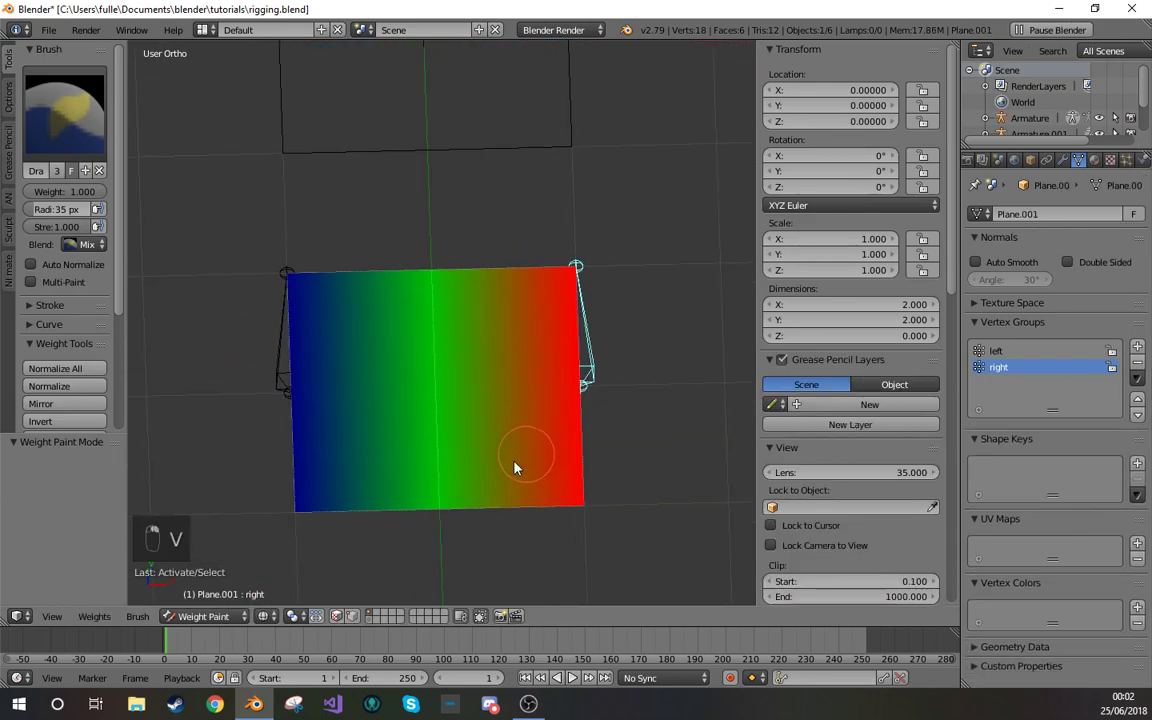
key(v)
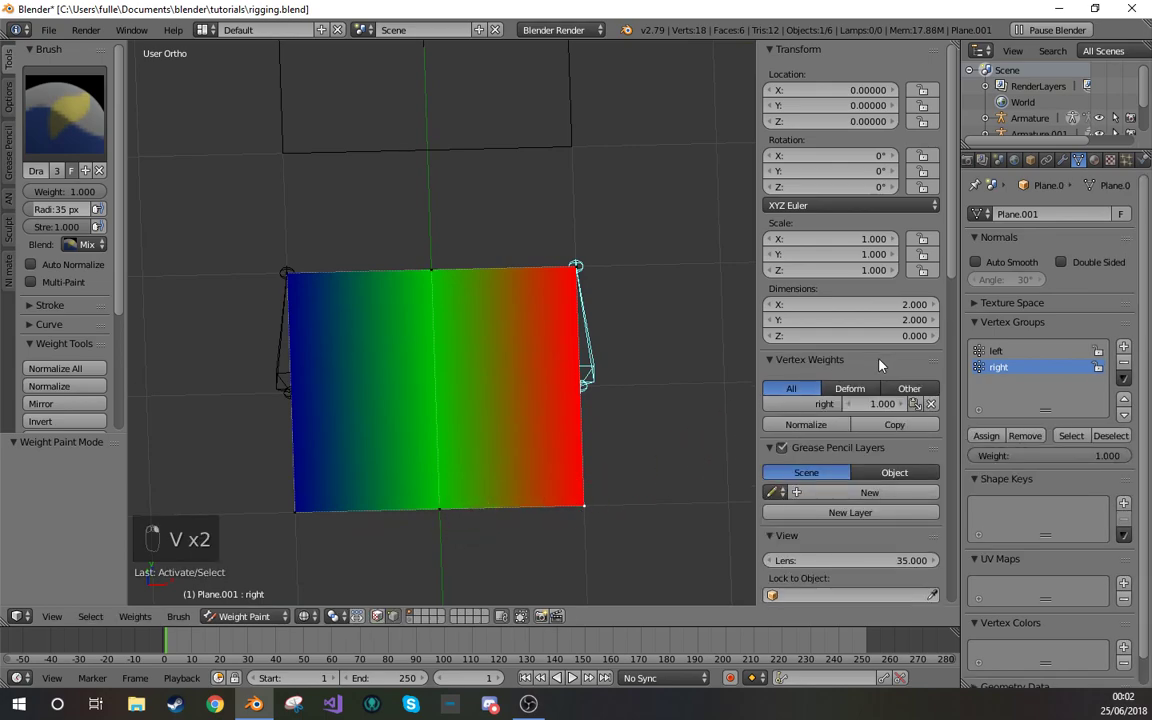
right_click(437, 513)
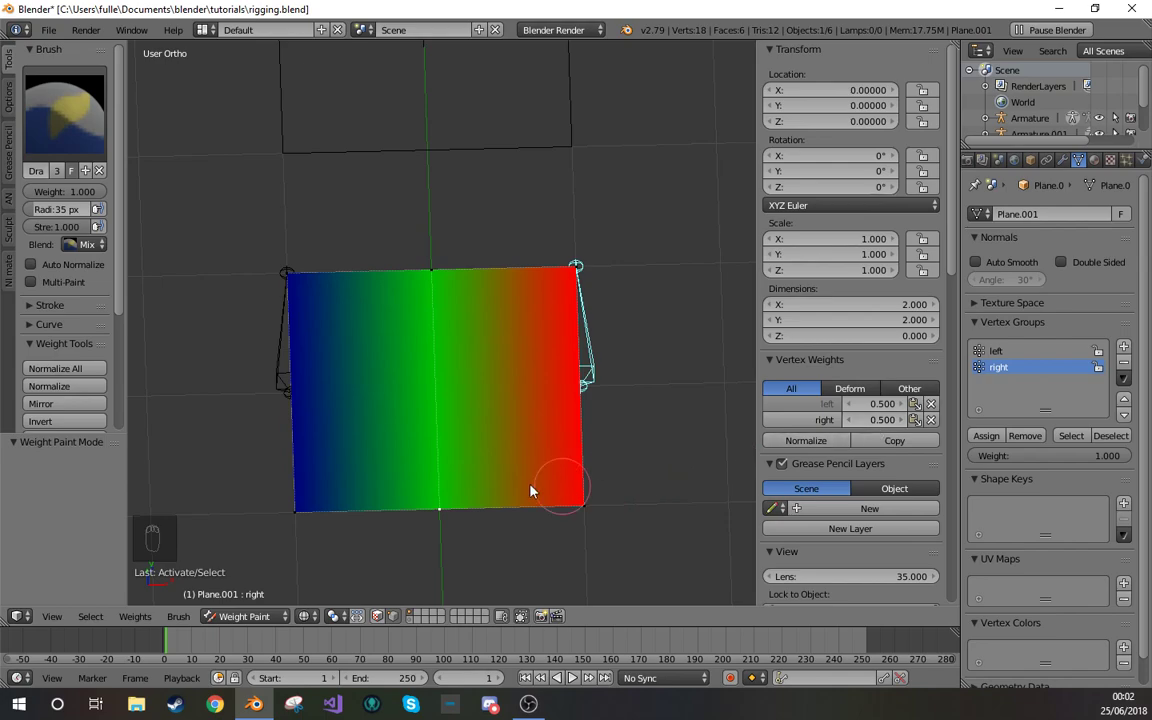
- Try moving the right bone to test the deformation of Plane.001, and cancel the move
key(g)
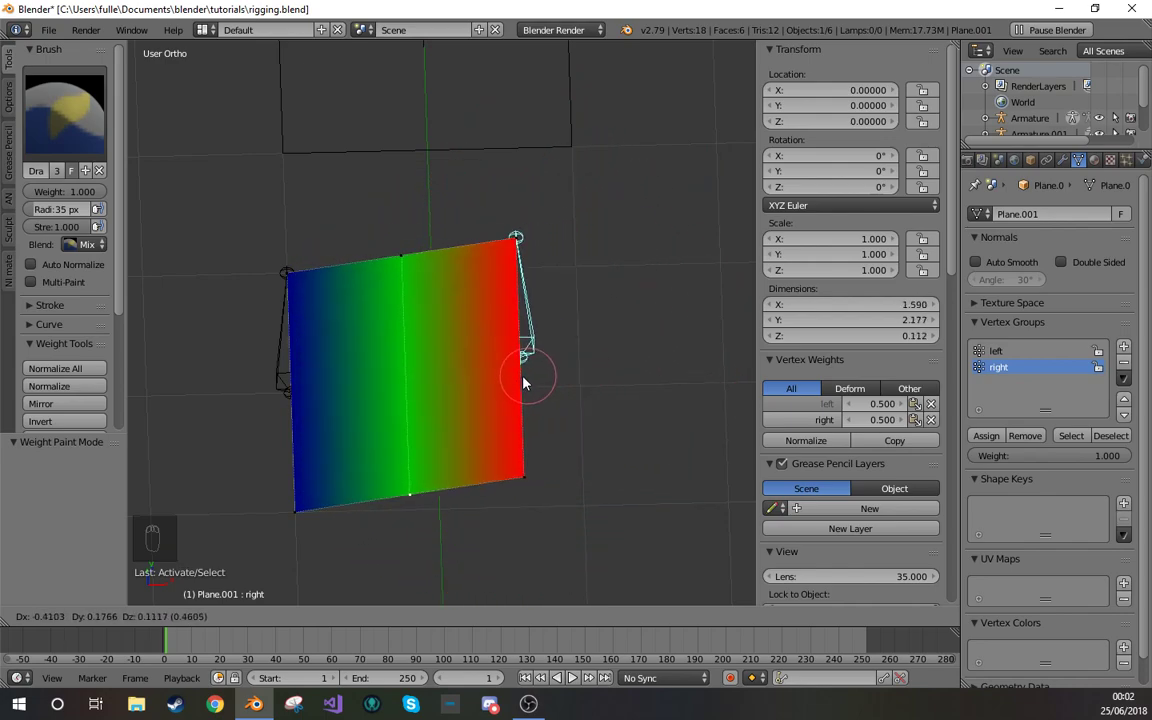
key(Escape)
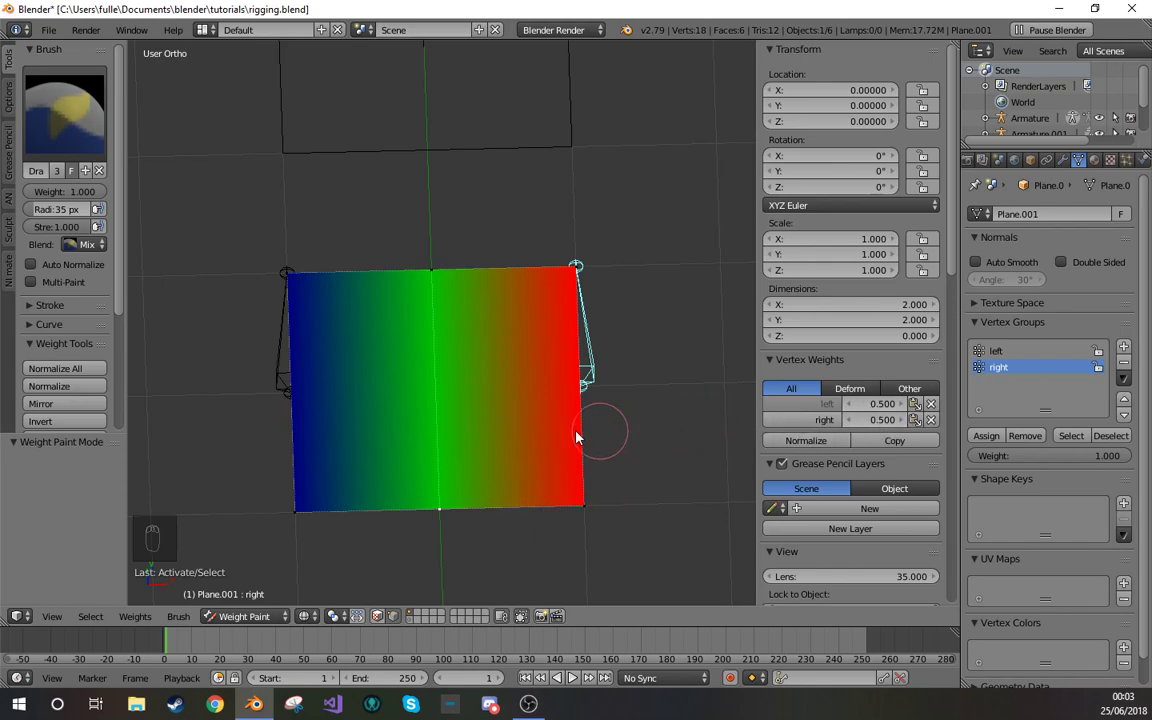
key(g)
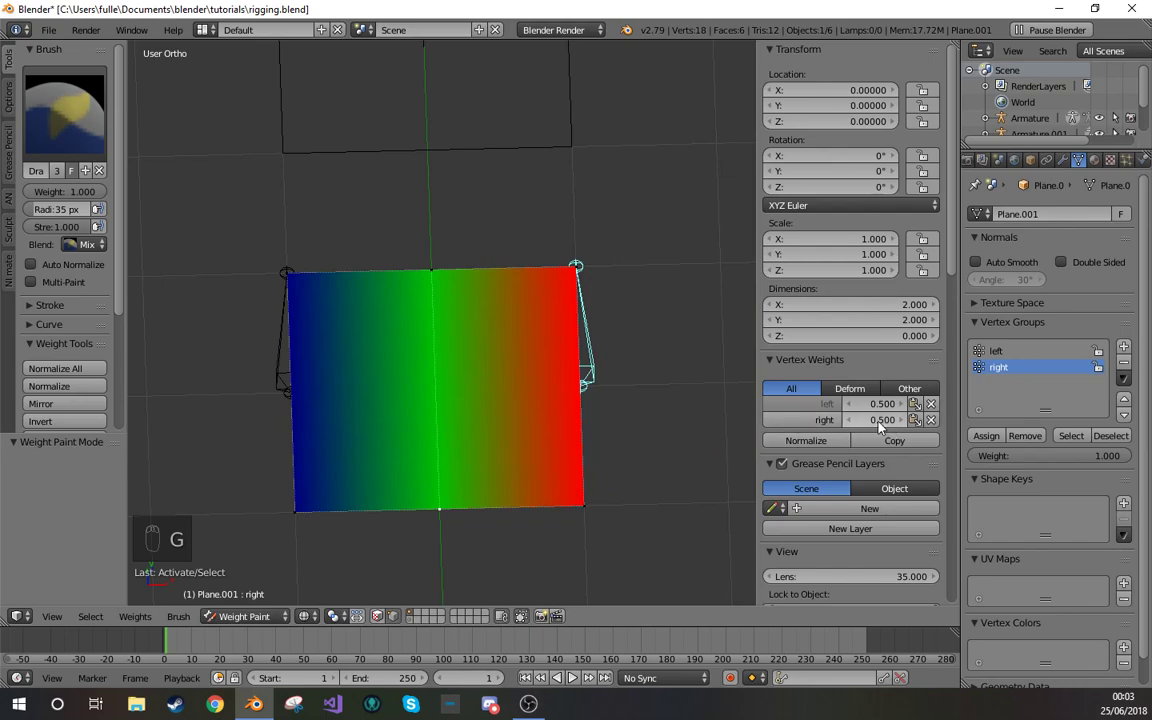
- Set the lower middle vertex's weights to 0.7 in the right group and 0.3 in the left group
click(880, 420)
key(BackSpace)
click(889, 404)
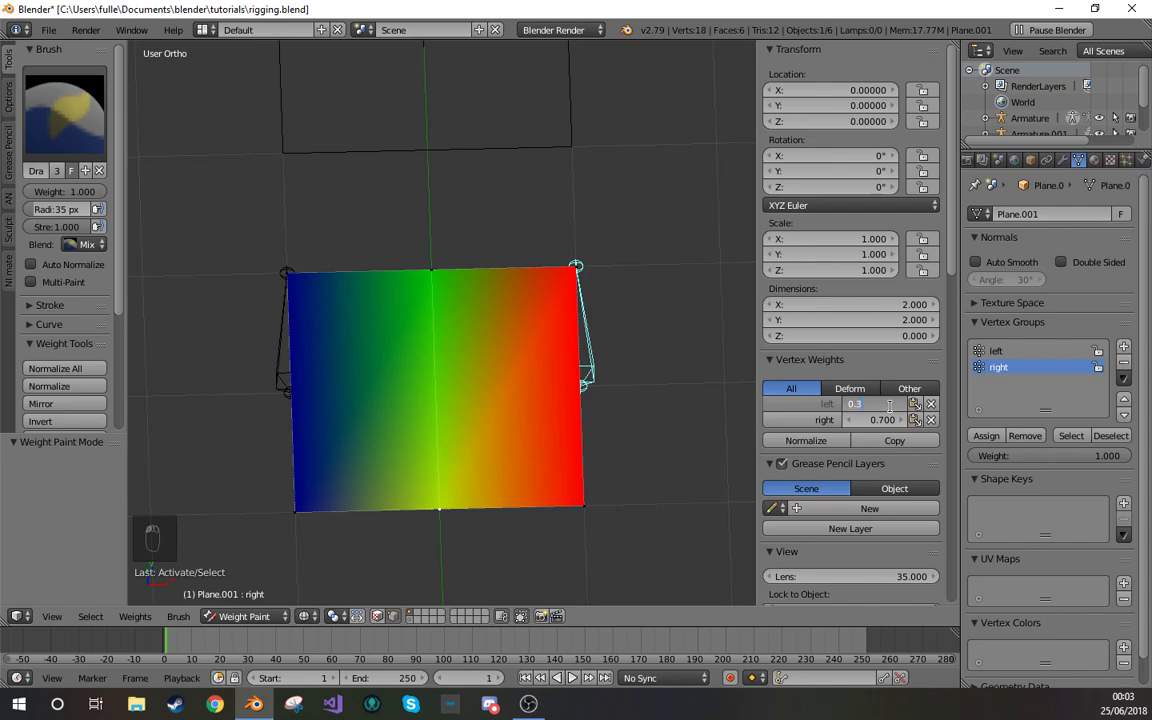
text(0.3)
key(Return)
- Try moving the right bone about 1.64 in X and 0.30 in Y to test the deformation, and clear its pose location
key(g)
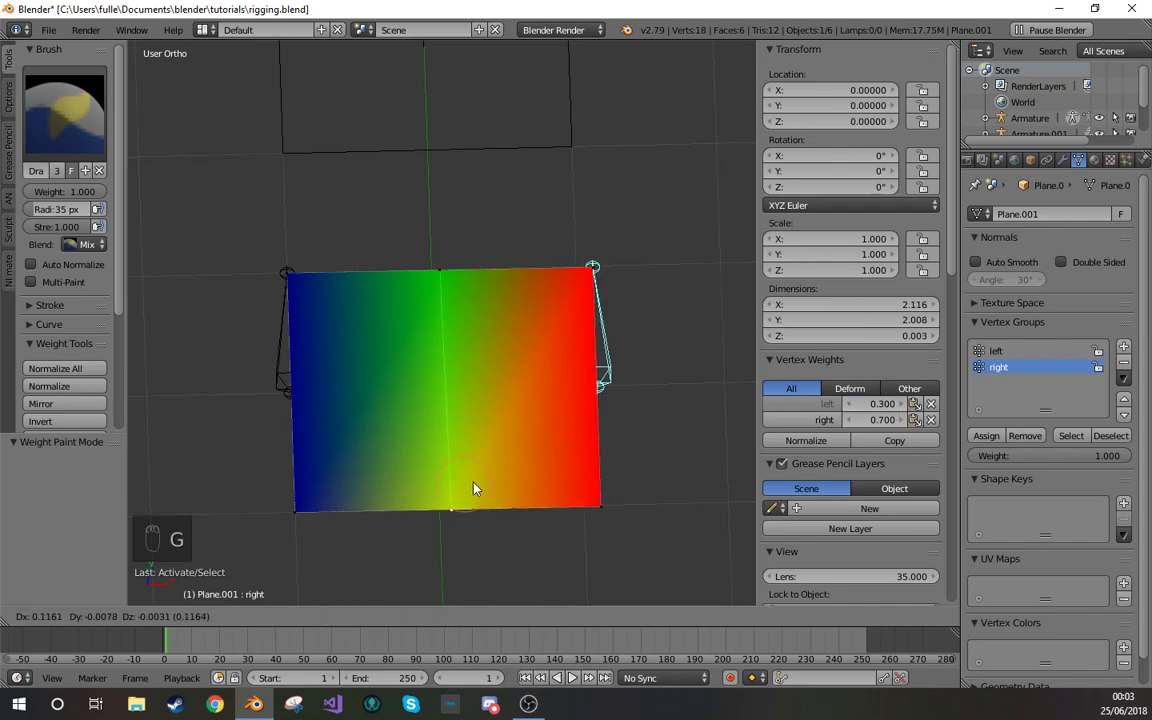
click(684, 432)
scroll(598, 466, down, 2)
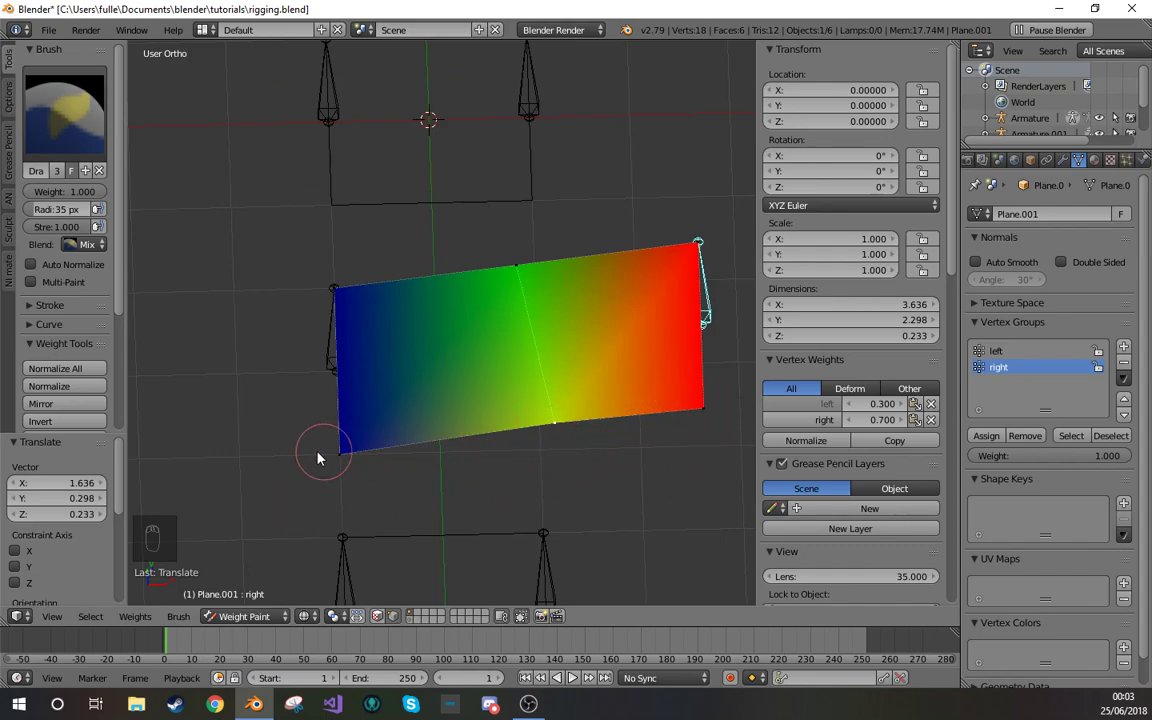
key(g)
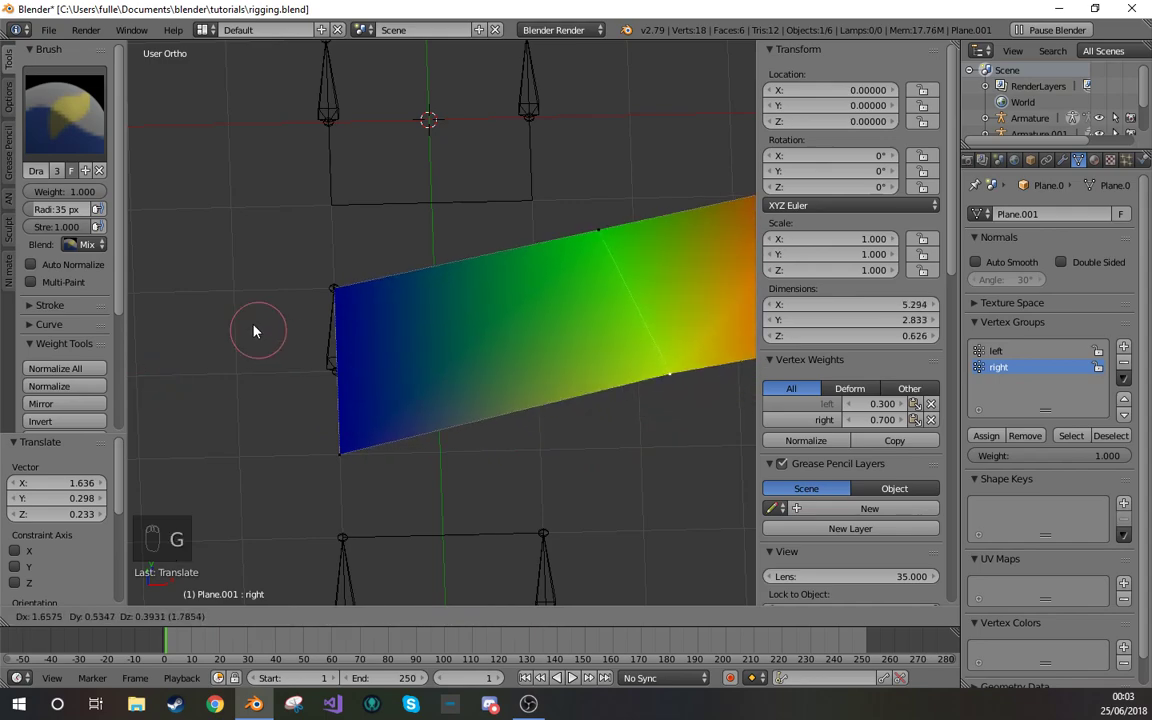
right_click(543, 403)
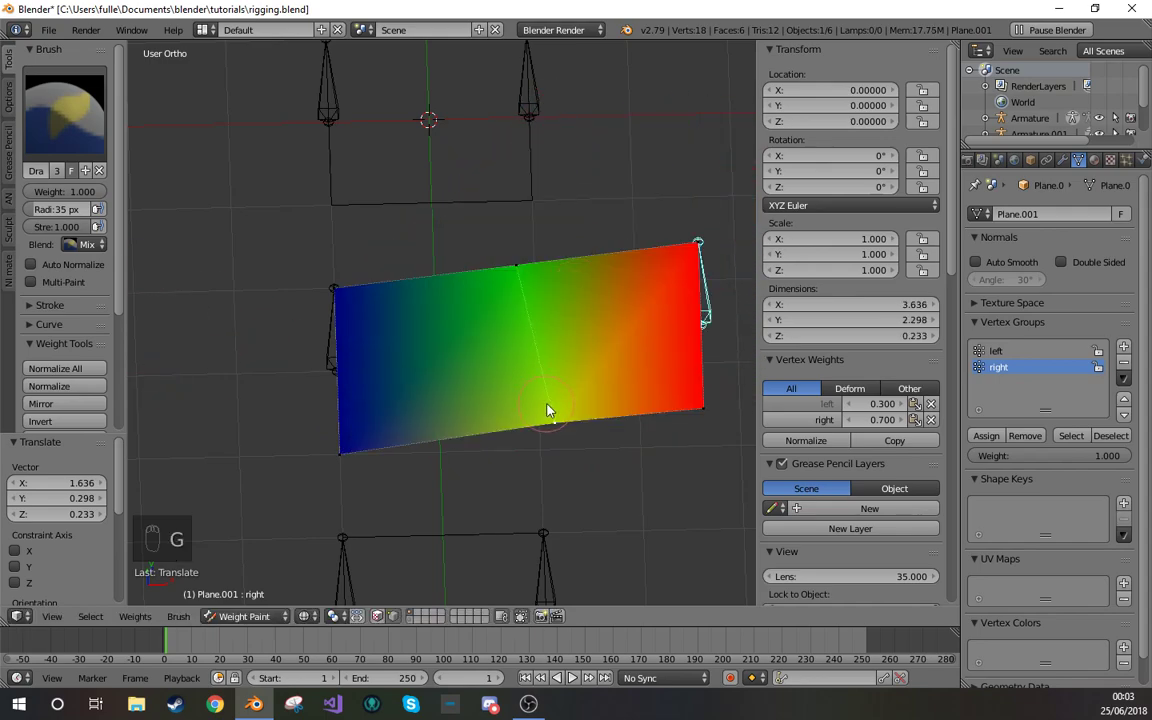
key(alt+g)
- Set the lower middle vertex's weight in the right group to 1.000
scroll(509, 430, up, 1)
shift+middle_drag(506, 468, 531, 433)
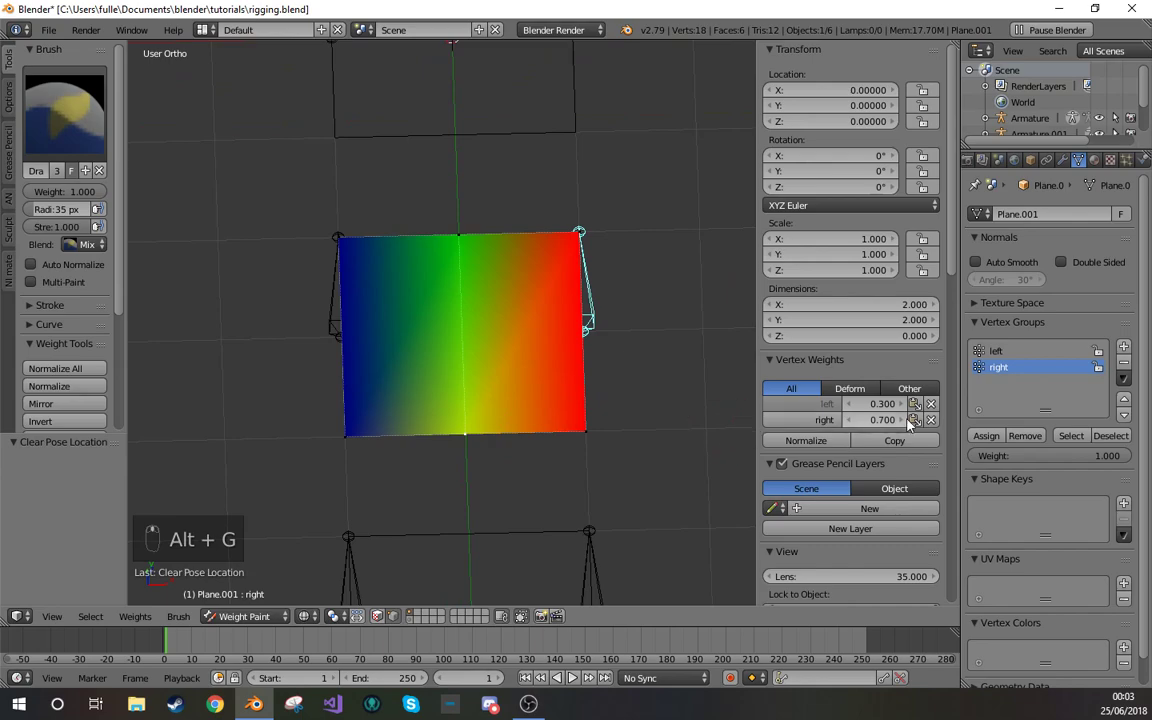
drag(872, 420, 910, 420)
click(869, 420)
key(0)
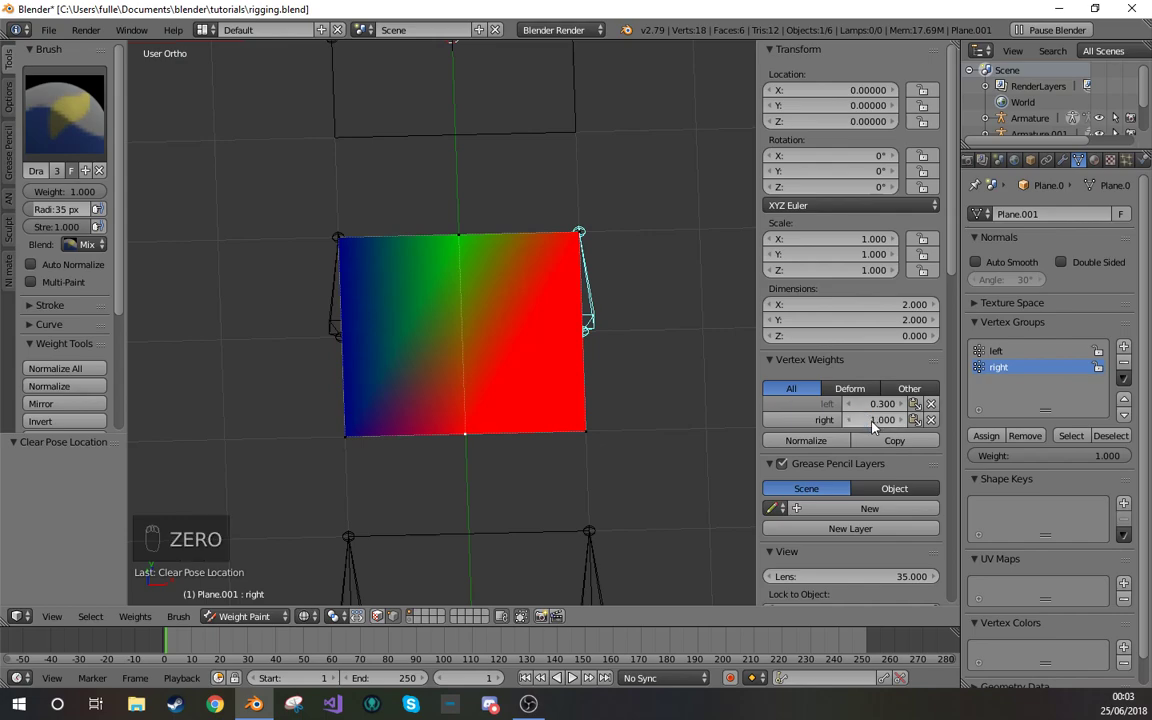
- Set the lower middle vertex's weight to 1.000 in the left group, keeping 1.000 in the right group
key(Return)
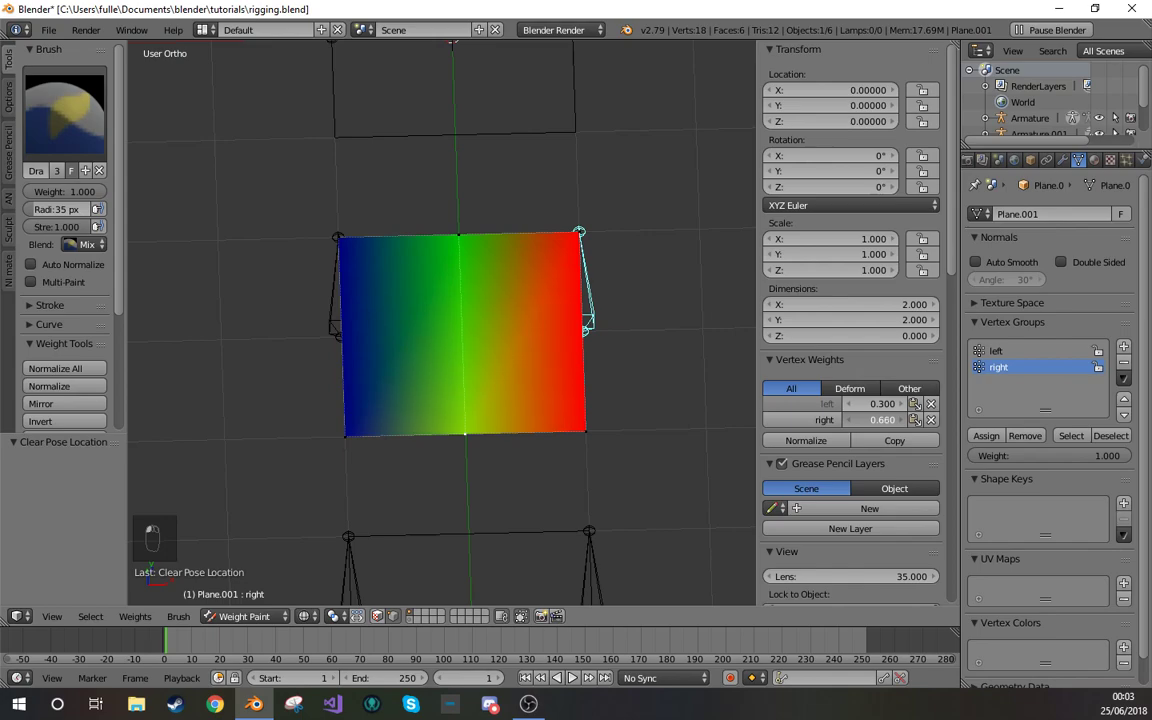
drag(886, 405, 990, 405)
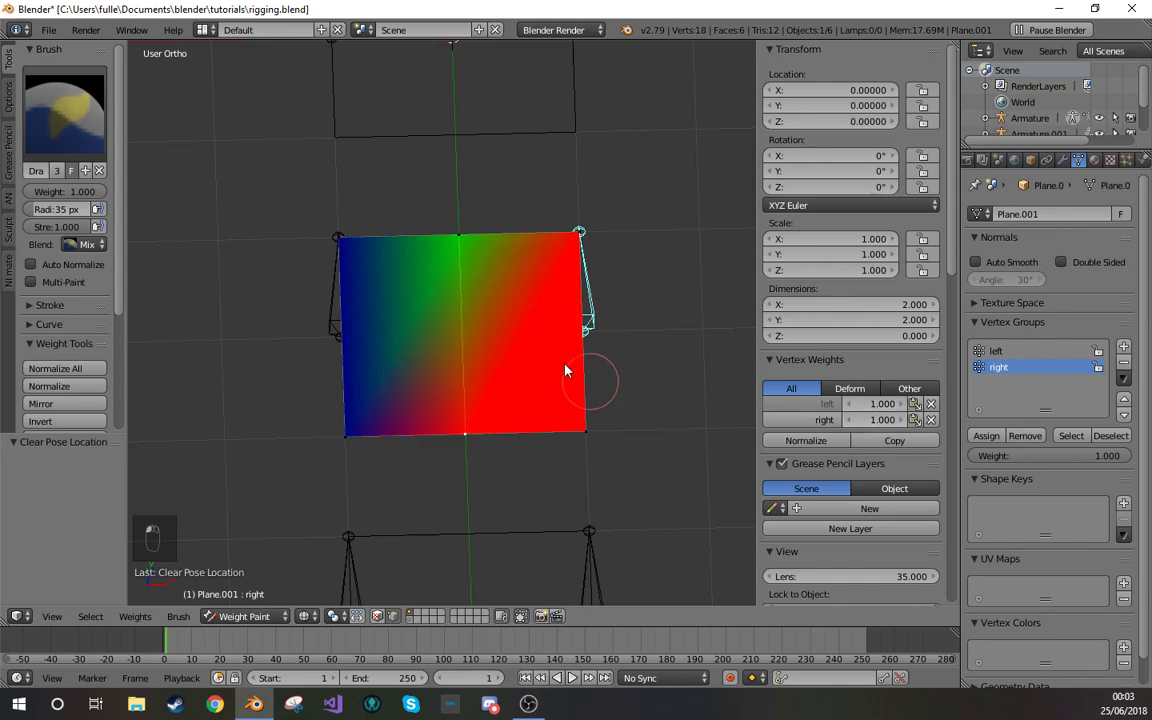
- Try moving the right bone inward by about 1.32 and then 1.04 in X to test Plane.001's deformation, cancelling both moves
right_click(487, 248)
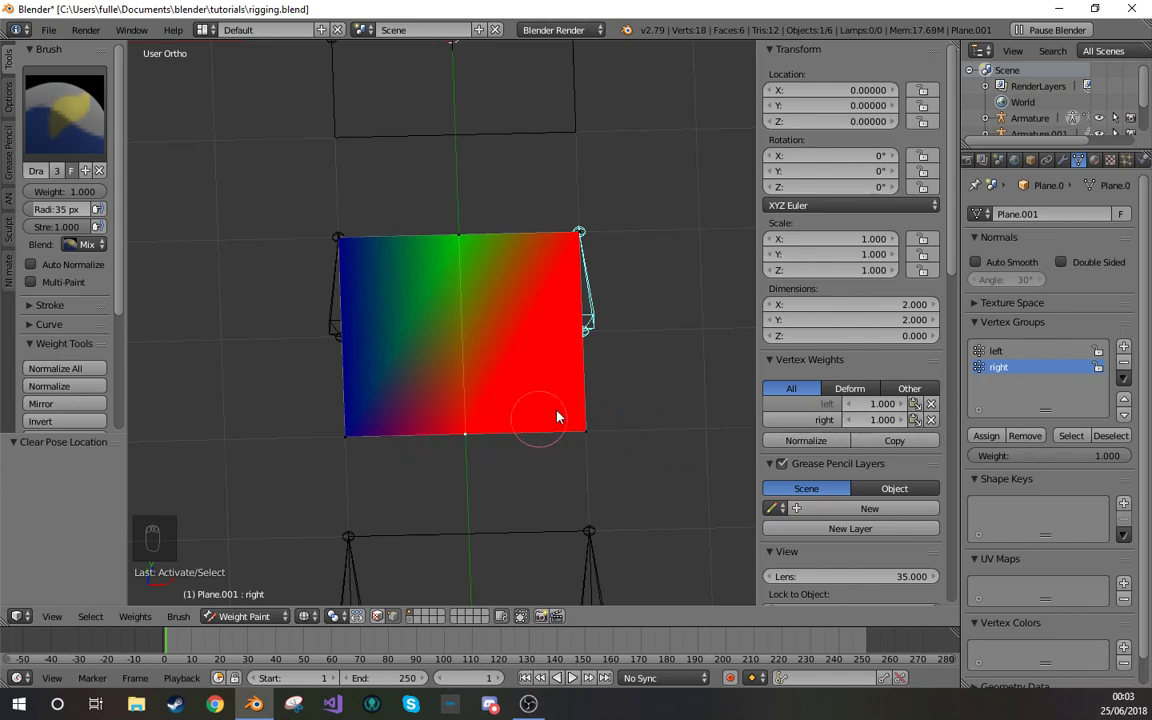
key(g)
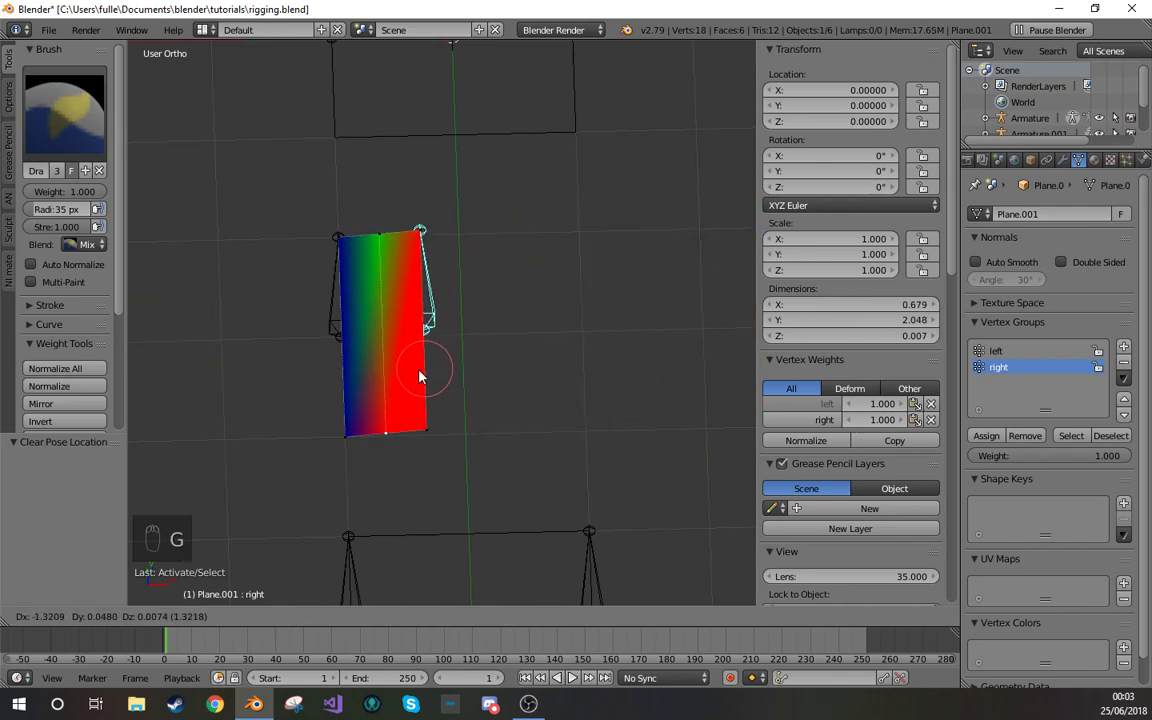
right_click(437, 410)
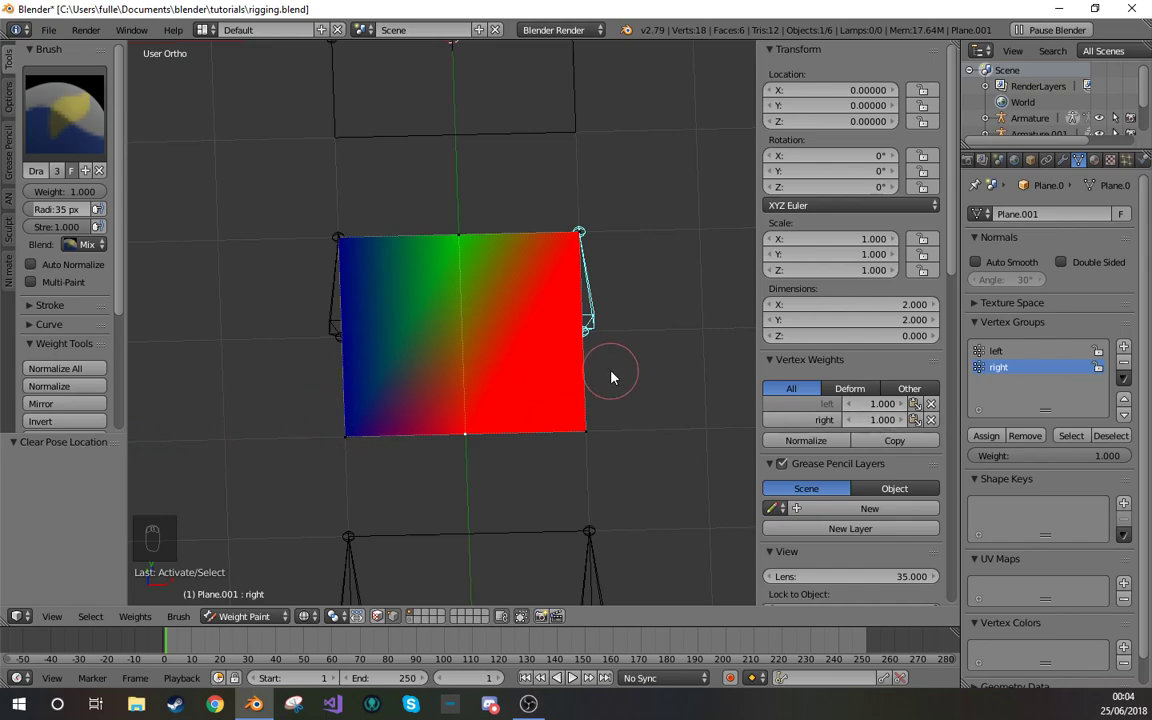
key(g)
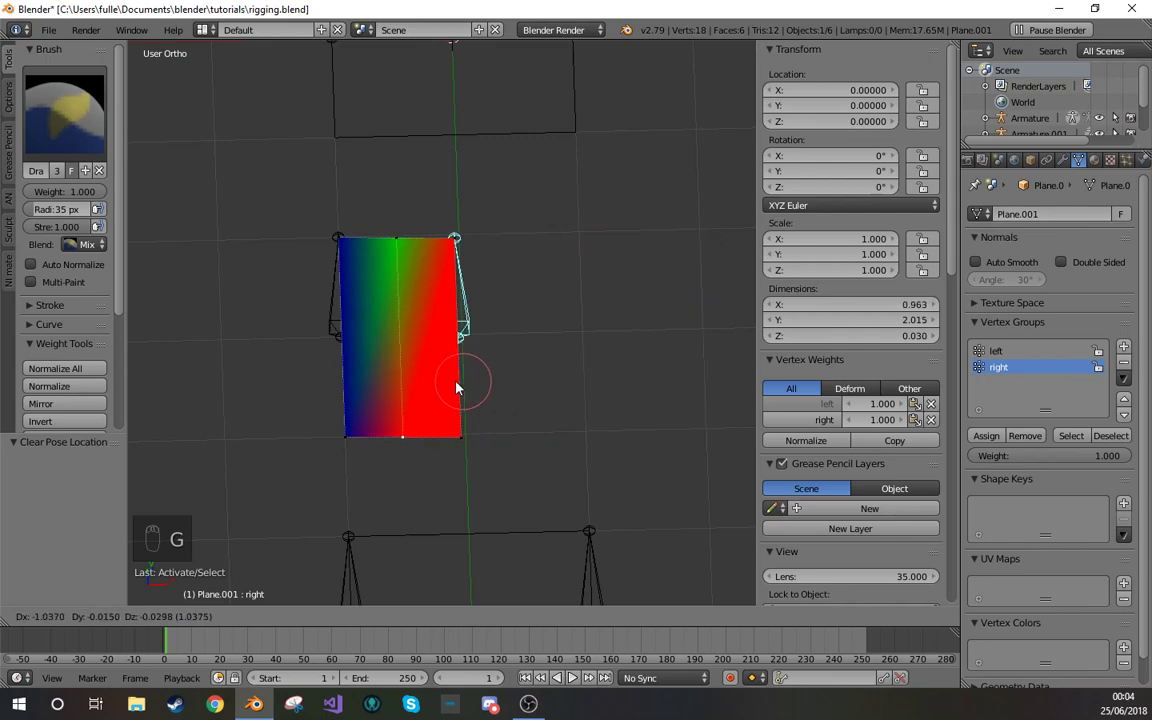
right_click(618, 398)
- Leave Weight Paint mode on Plane.001 and put Plane.002 into Weight Paint mode with vertex selection masking enabled
scroll(584, 445, down, 2)
shift+middle_drag(574, 444, 562, 322)
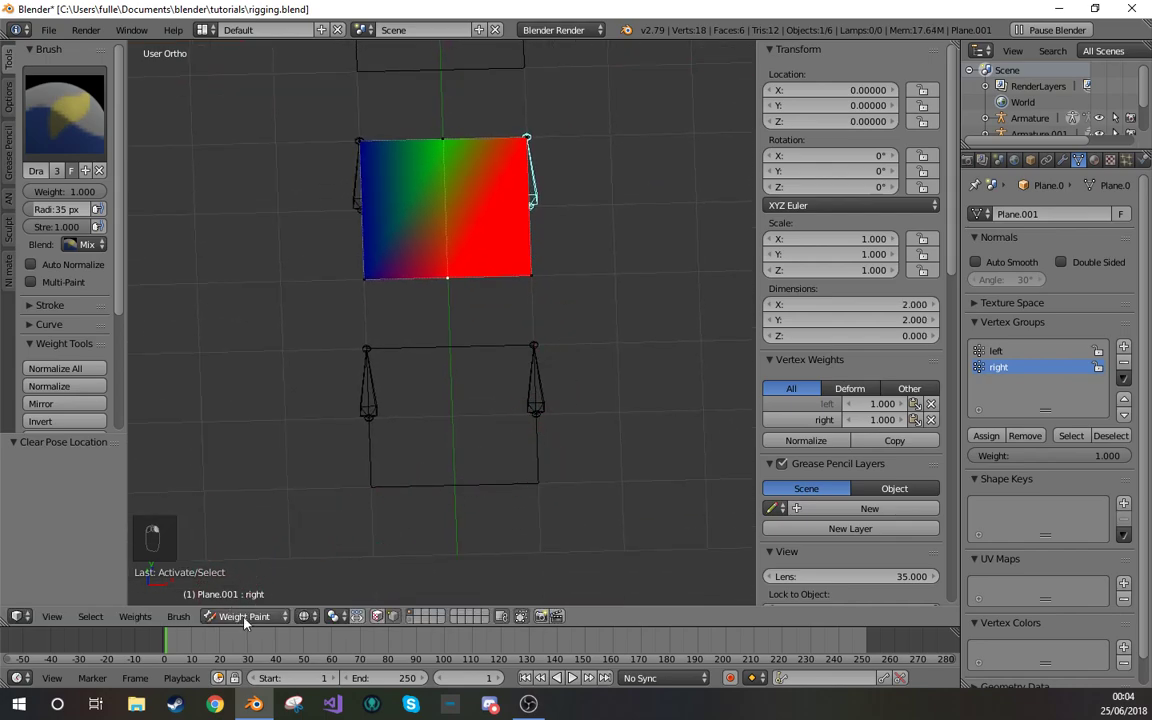
key(ctrl+Tab)
right_click(535, 395)
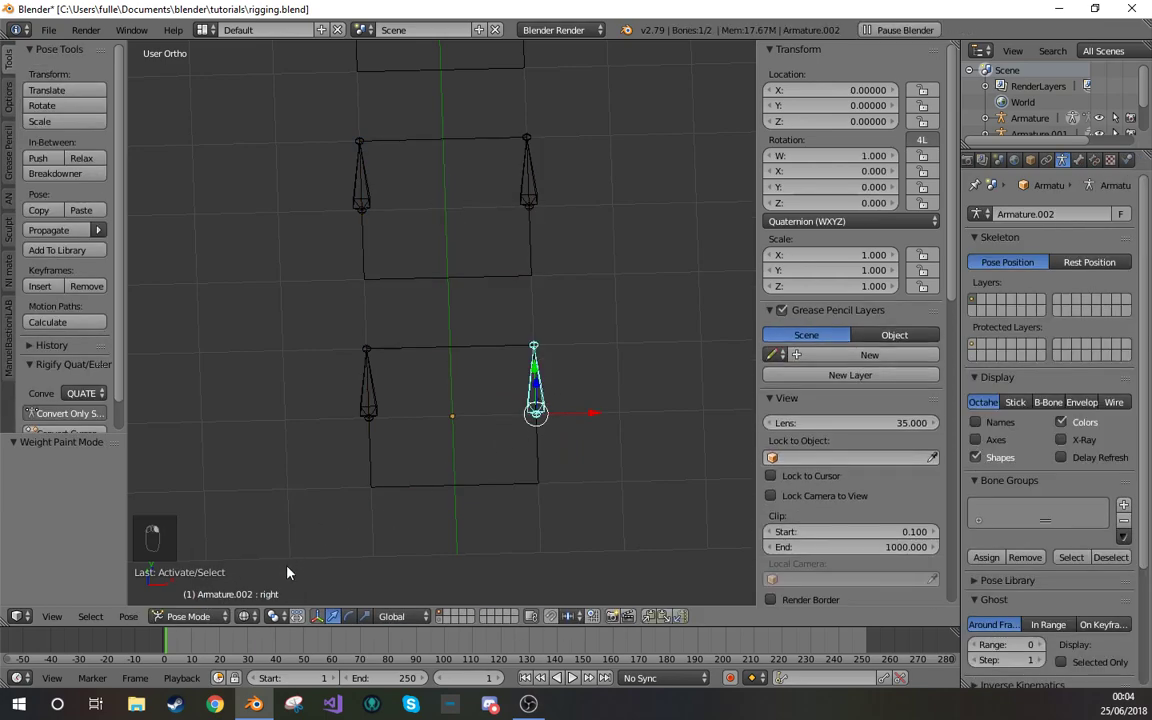
right_click(426, 480)
click(226, 616)
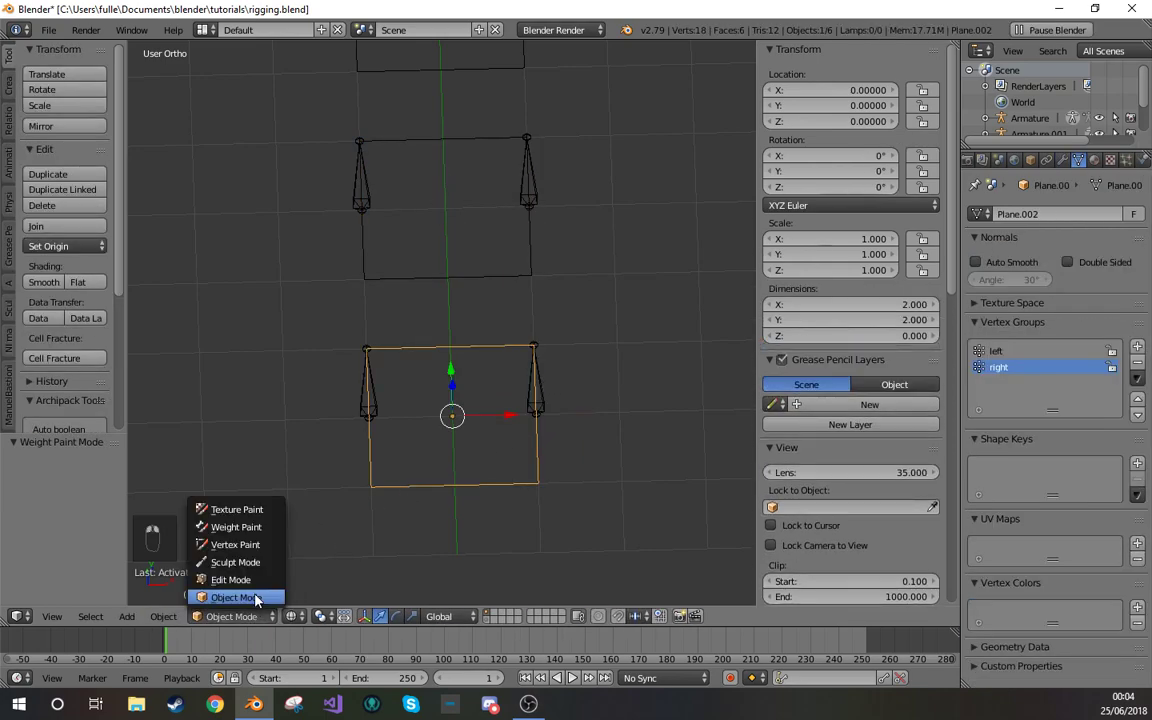
click(244, 525)
key(v)
- Examine the weights of Plane.002's lower vertices and test the deformation by moving the right bone, cancelling the move
right_click(455, 490)
right_click(533, 484)
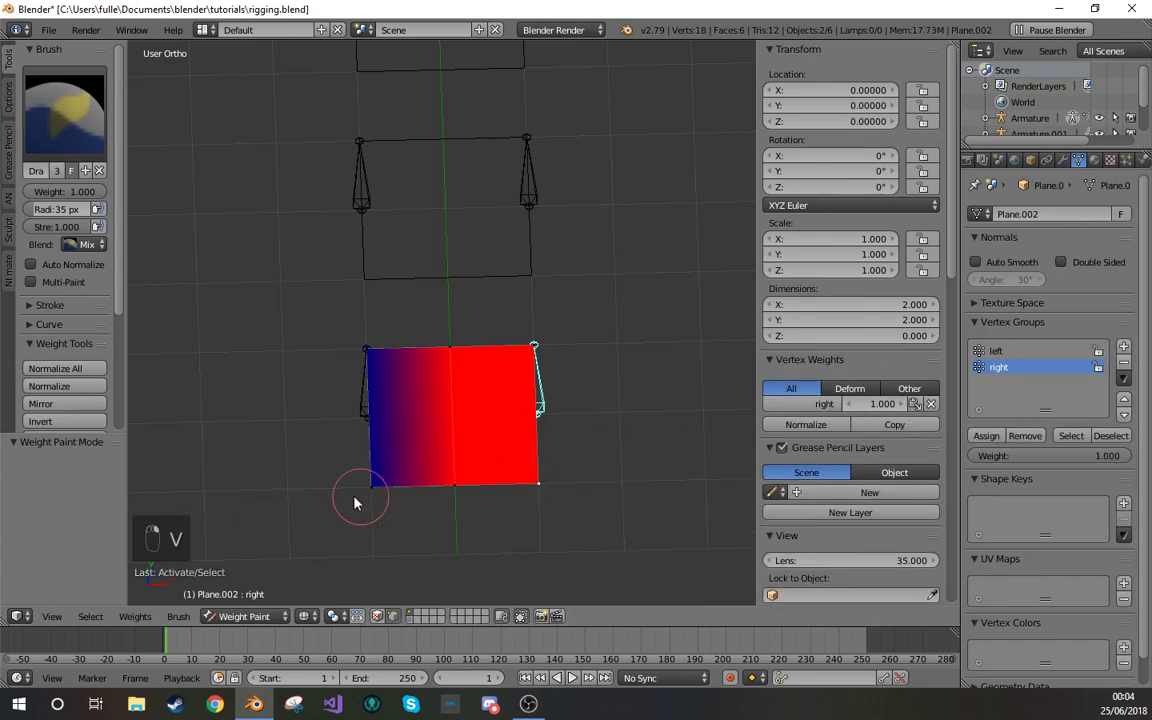
right_click(361, 499)
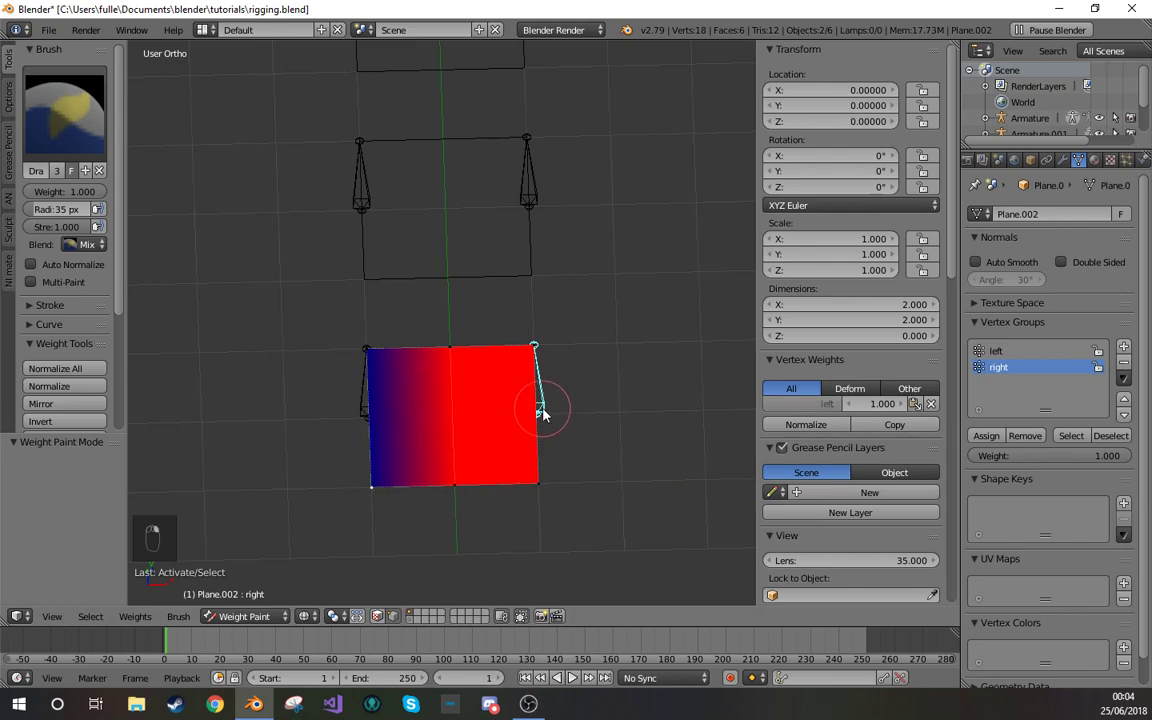
key(g)
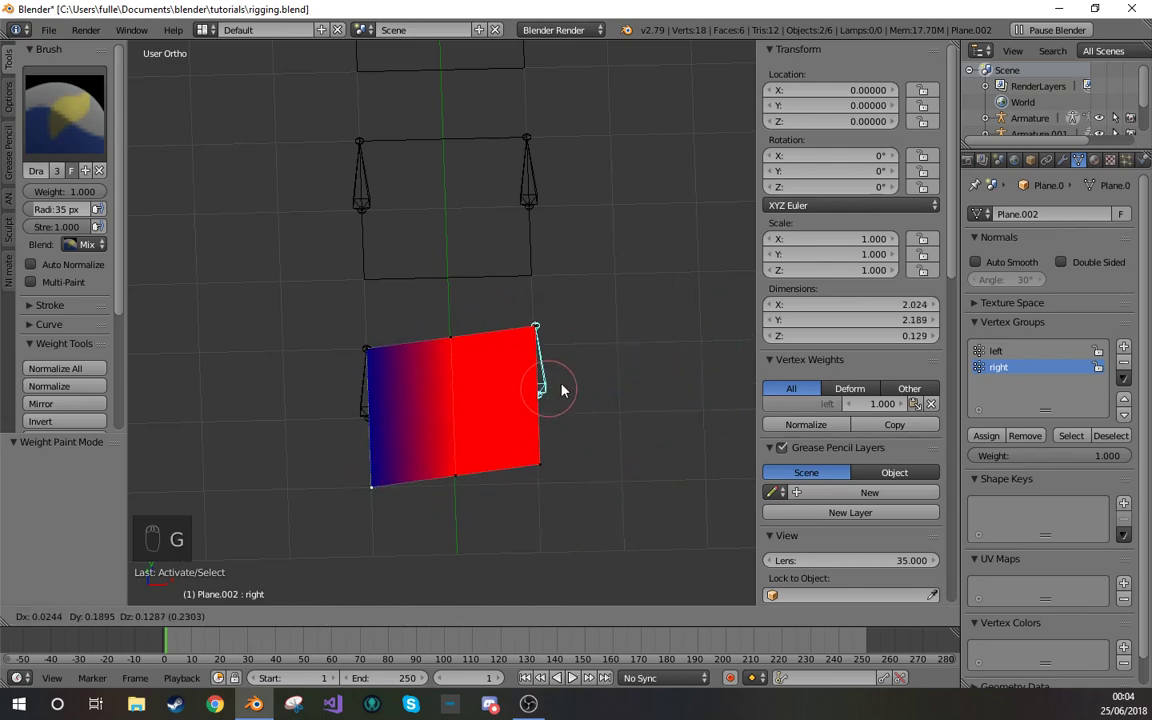
right_click(530, 363)
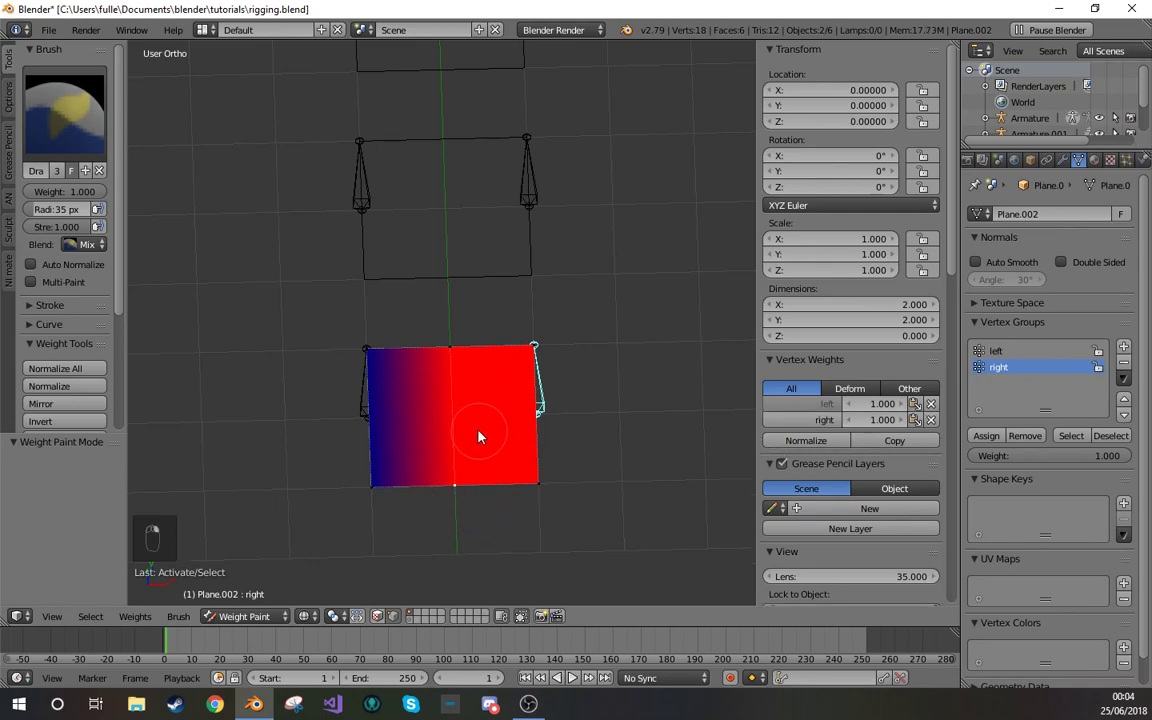
- Normalize the weights of Plane.002's lower middle and upper middle vertices
scroll(480, 432, up, 1)
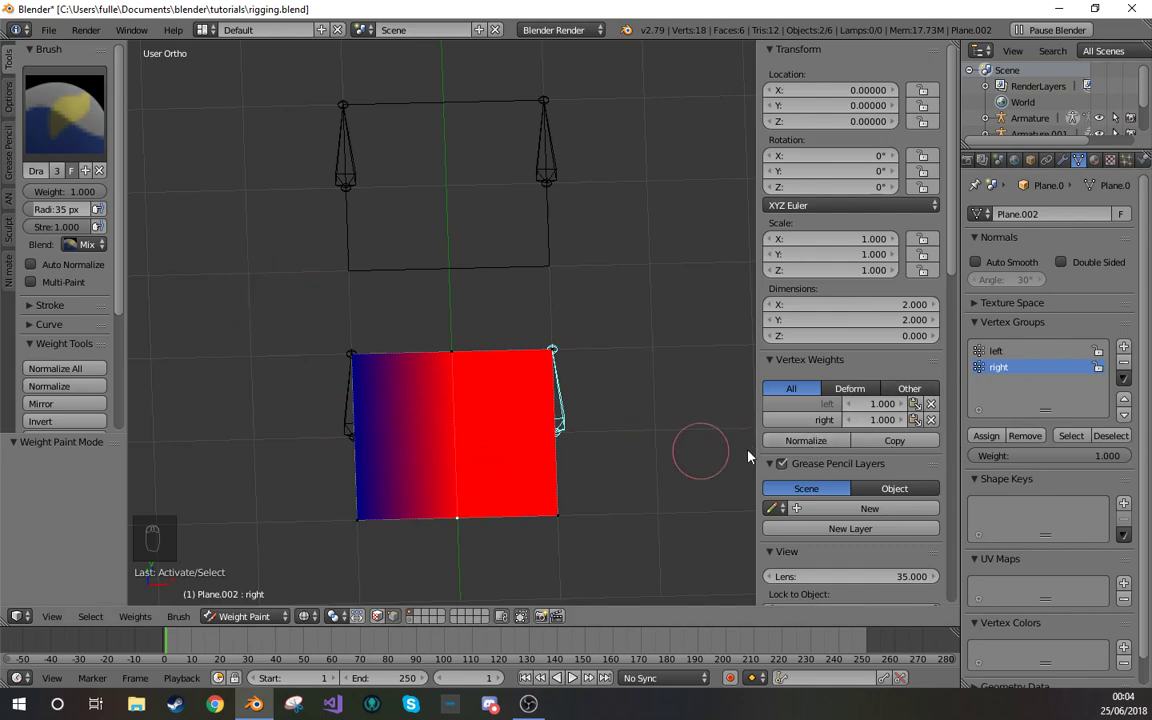
click(812, 442)
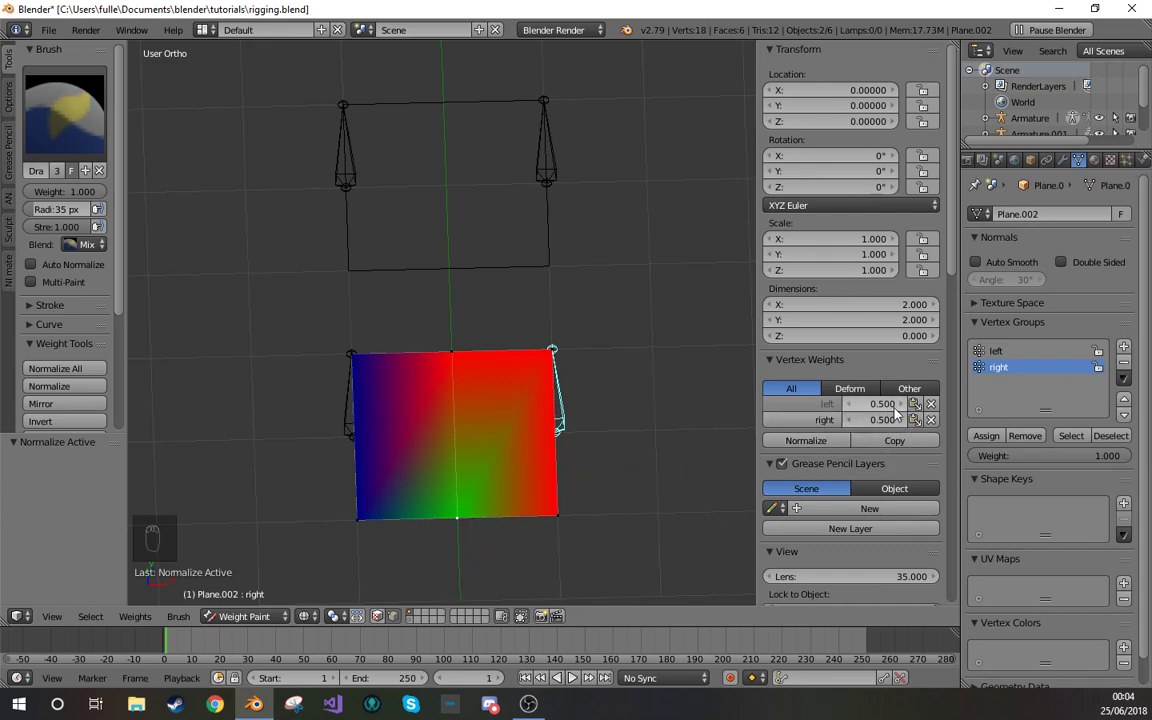
click(451, 350)
click(813, 444)
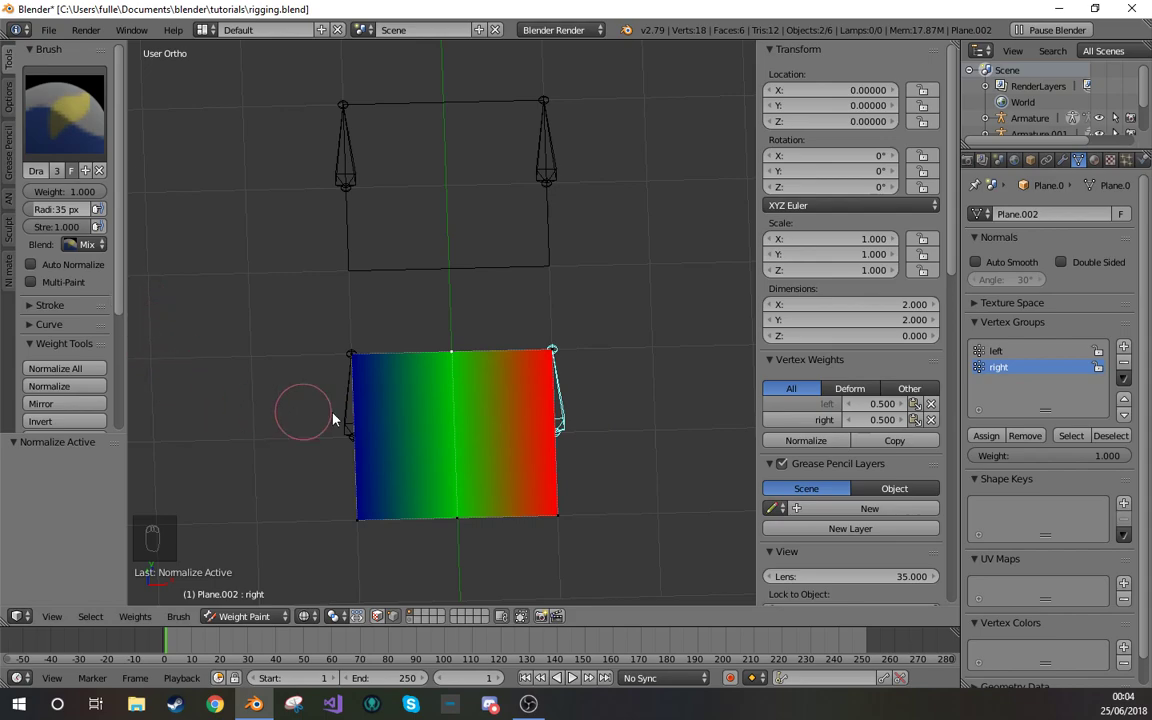
- Switch the weight brush to Blur and enable Auto Normalize
click(46, 135)
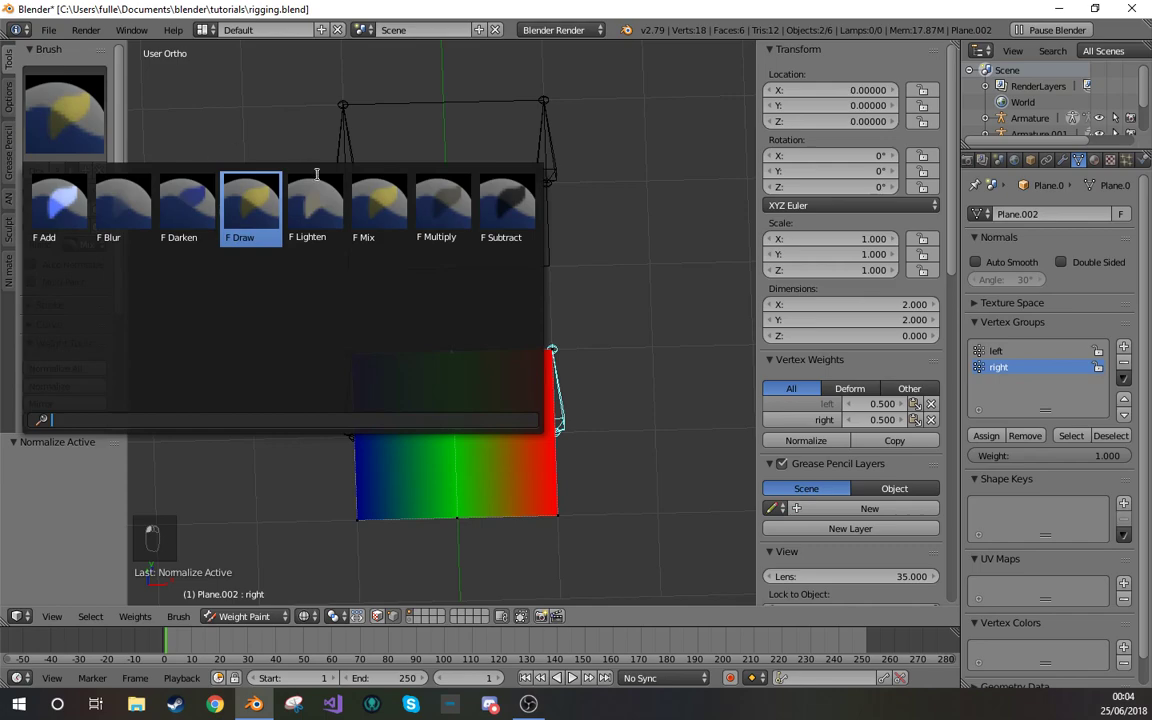
click(108, 200)
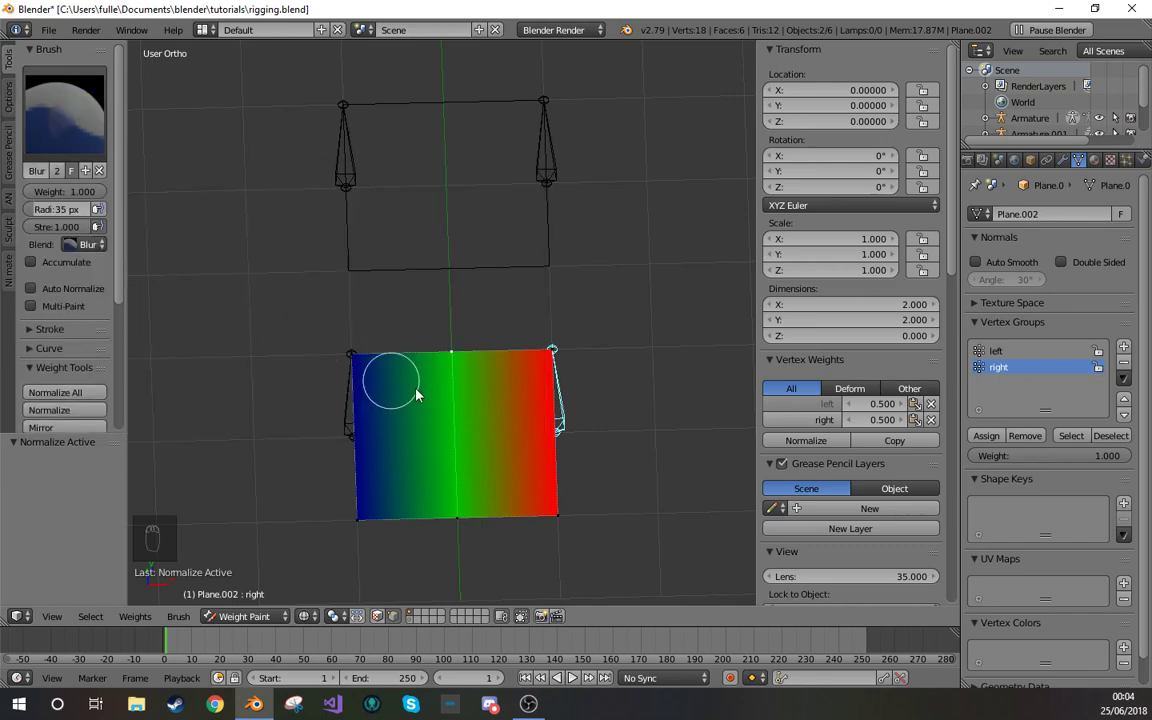
click(70, 292)
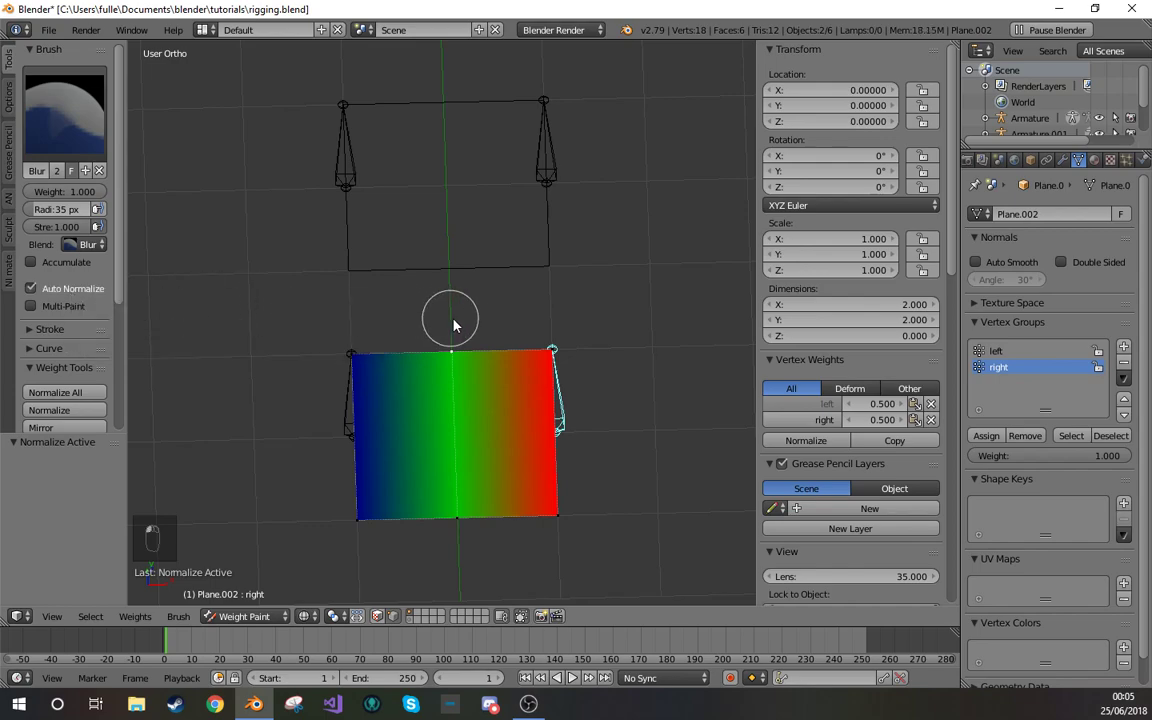
- Try blurring the right group's weights along Plane.002's left edge with all vertices selected, and undo the stroke
key(v)
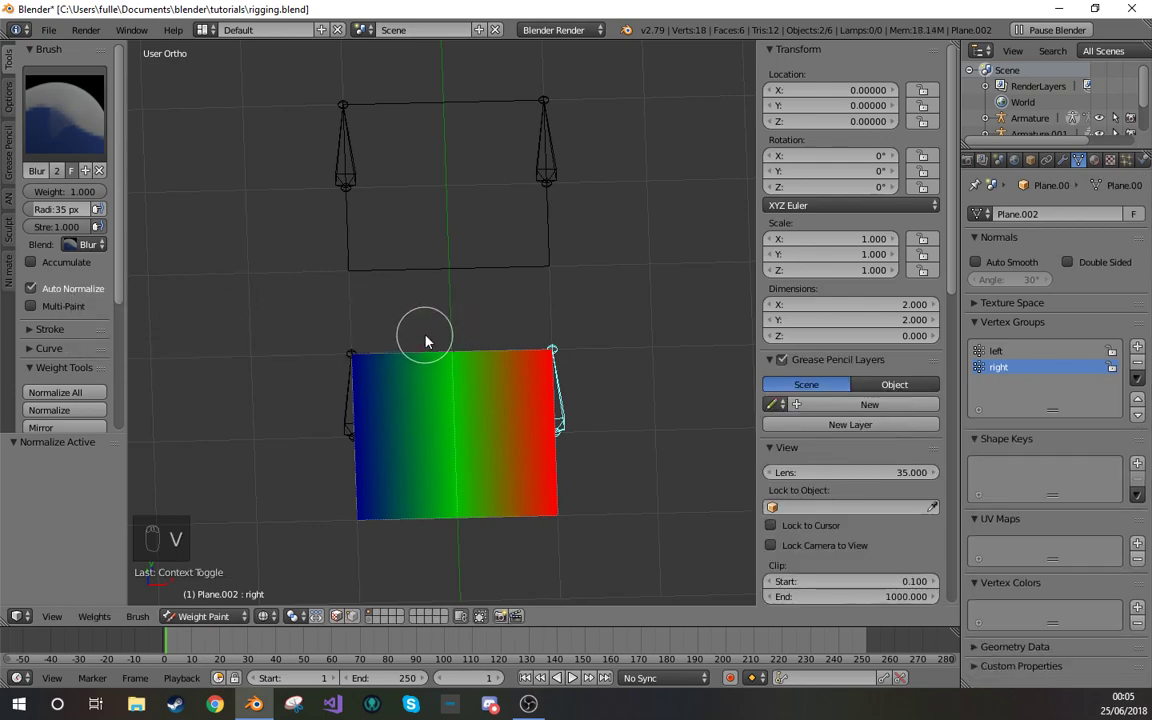
key(v)
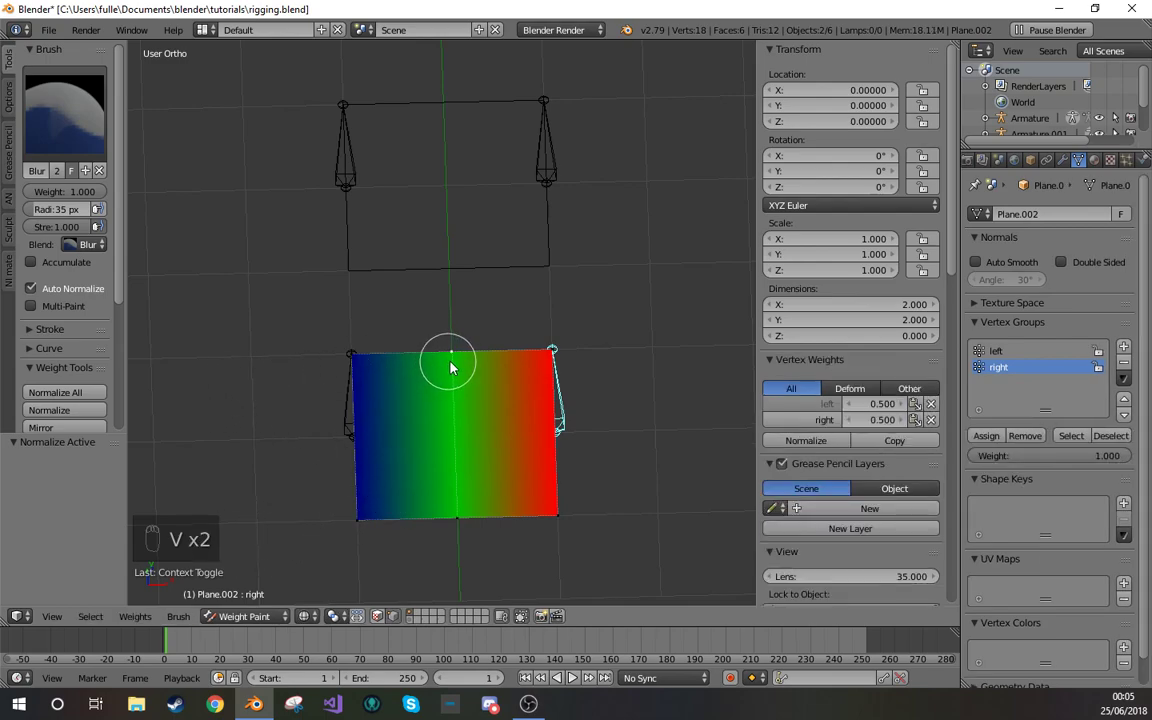
key(a)
key(a)
key(a)
key(a)
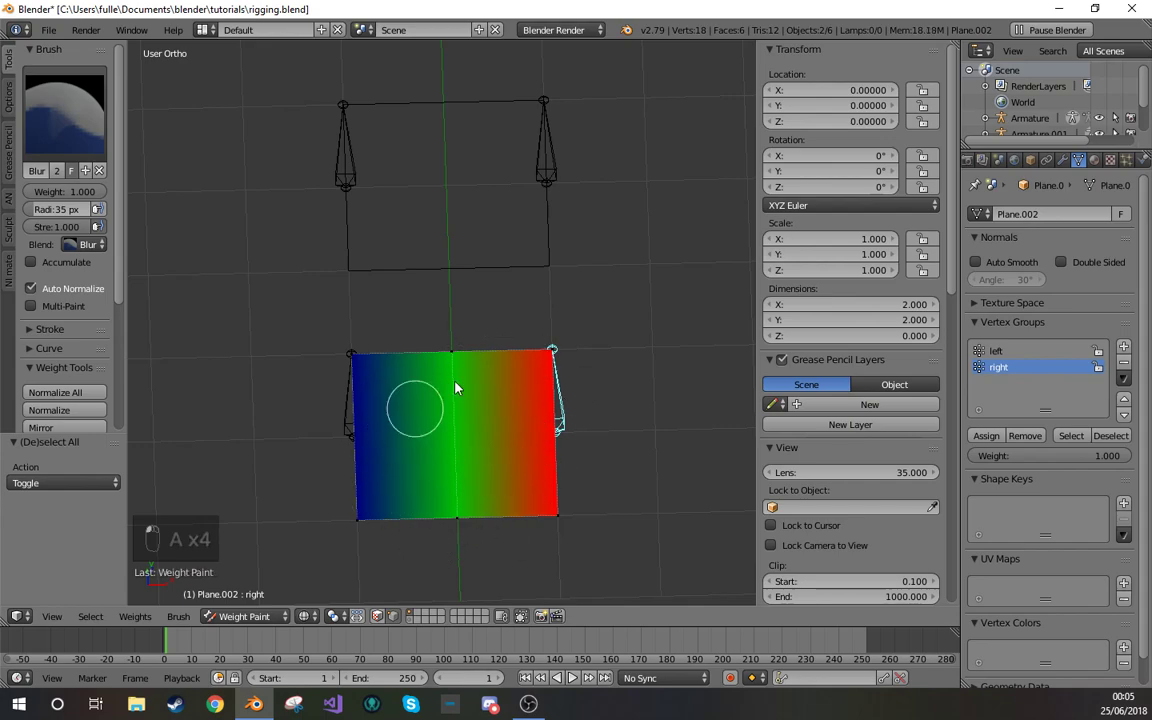
key(a)
mouse_move(300, 350)
mouse_down()
mouse_move(375, 393)
mouse_move(314, 535)
mouse_up()
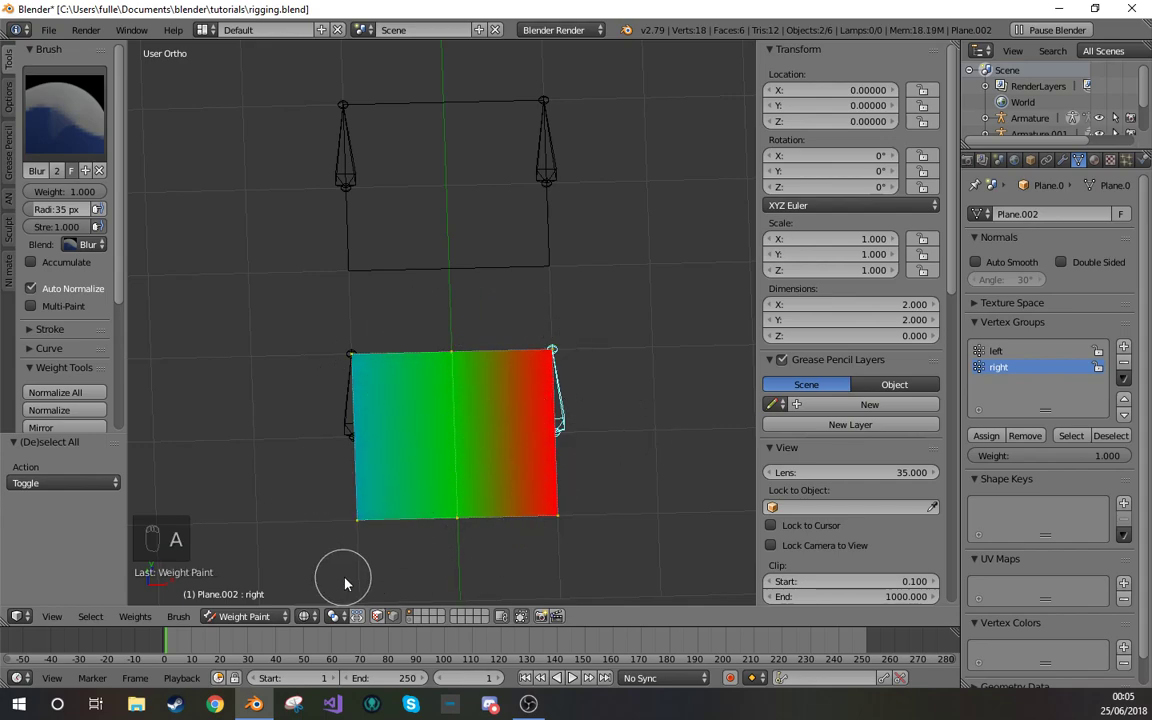
key(ctrl+z)
- Blur the weights along Plane.002's left edge without vertex masking, and select the lower left vertex to check its weights
key(v)
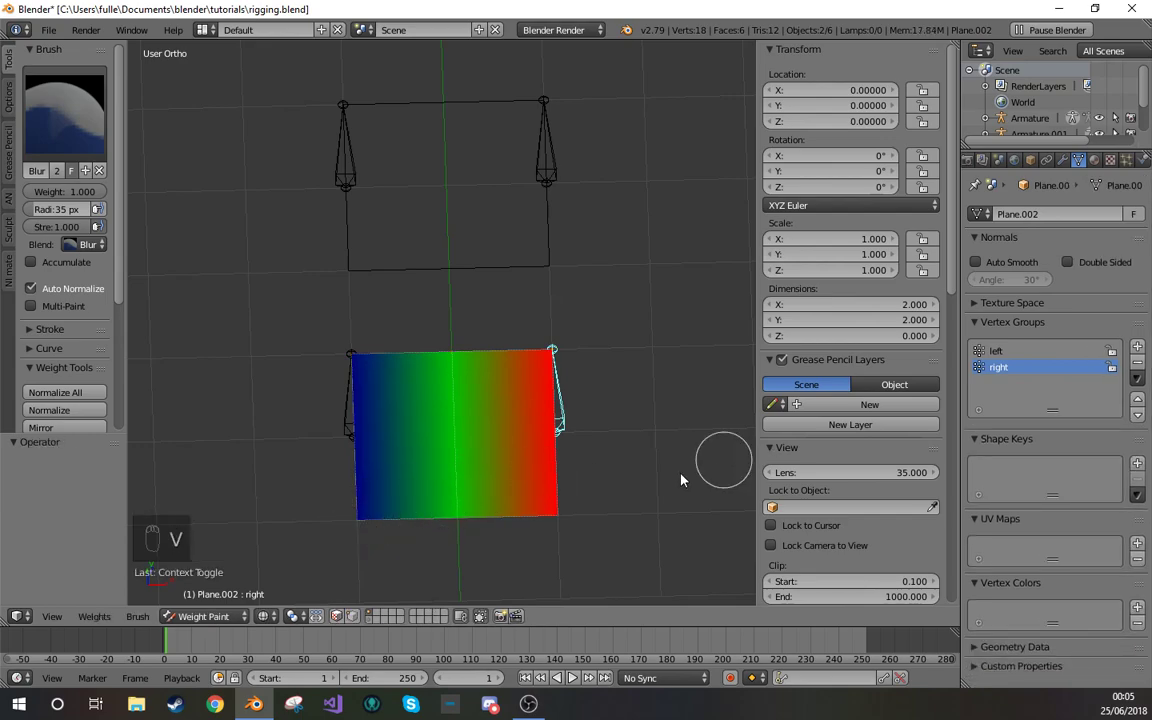
mouse_move(380, 525)
mouse_down()
mouse_move(360, 531)
mouse_move(350, 342)
mouse_up()
key(v)
right_click(360, 520)
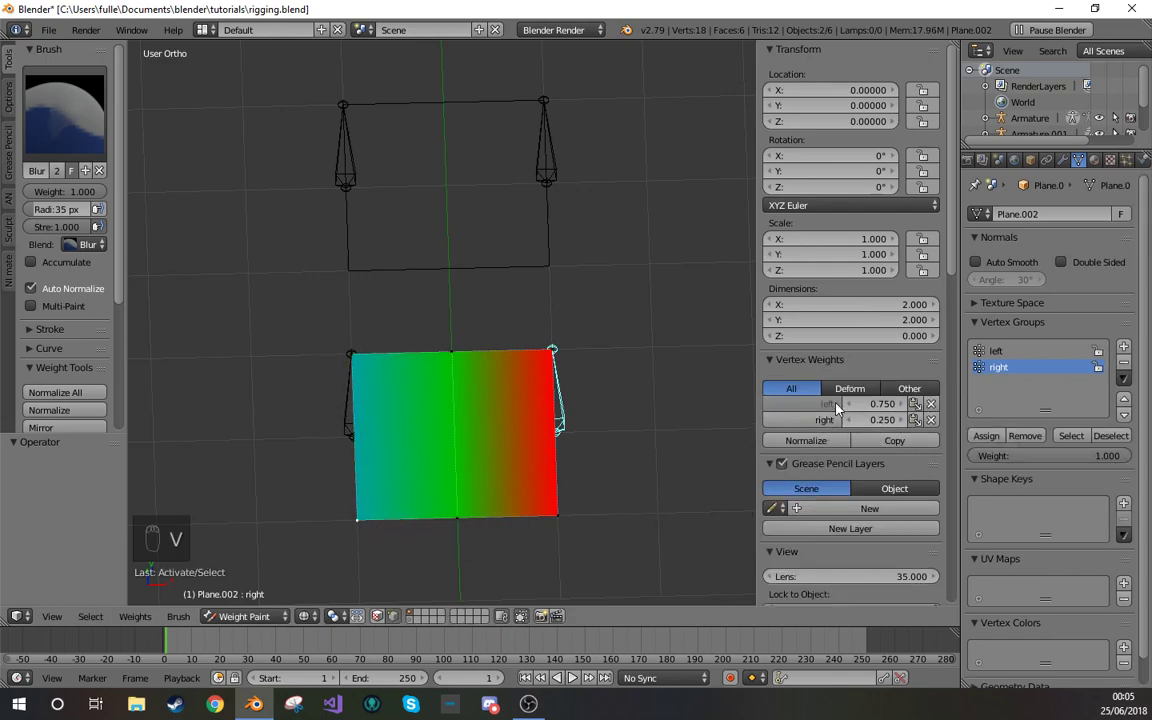
- Disable Auto Normalize and blur the right group's weights across Plane.002 without vertex masking
click(72, 290)
key(v)
mouse_move(355, 531)
mouse_down()
mouse_move(342, 355)
mouse_move(432, 470)
mouse_move(530, 548)
mouse_move(583, 346)
mouse_move(488, 470)
mouse_up()
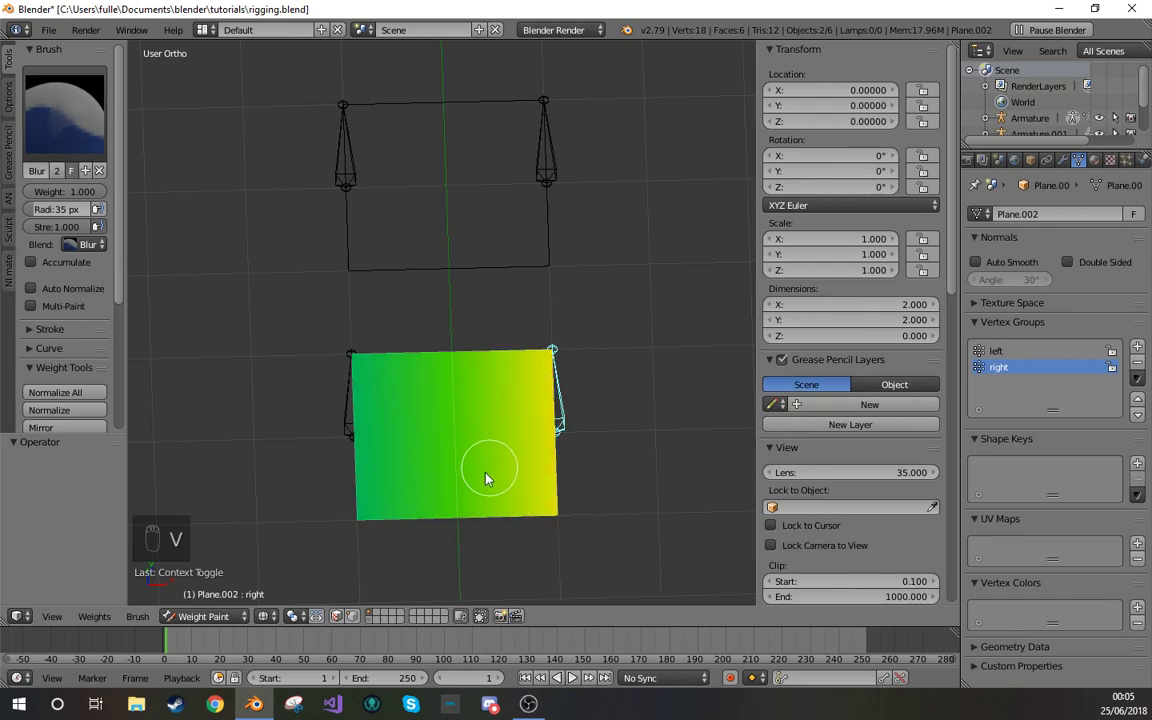
- Try normalizing the weights of Plane.002's lower left vertex, and undo the normalization
key(v)
right_click(360, 530)
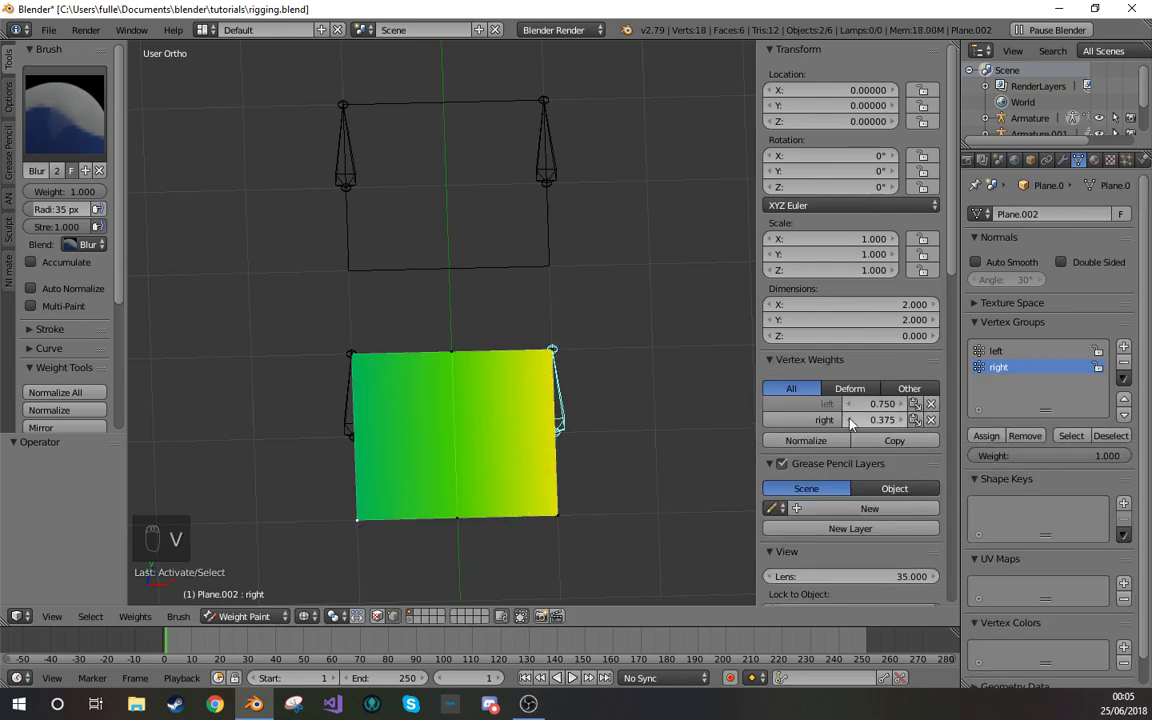
click(815, 444)
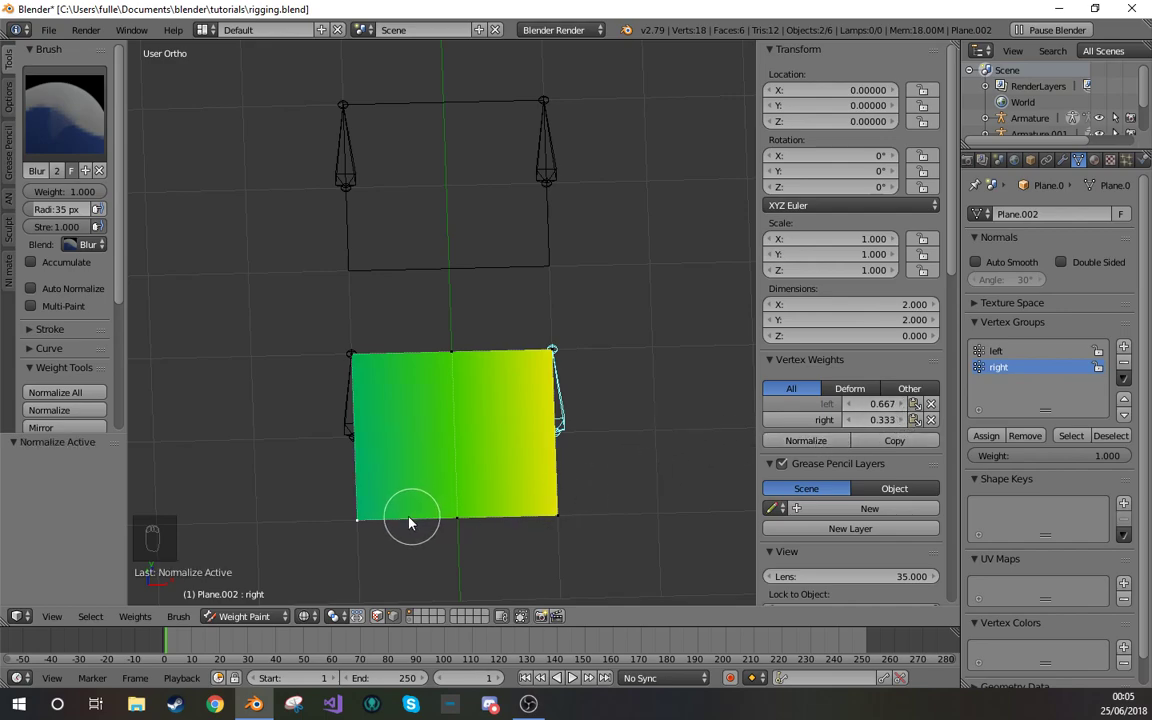
key(ctrl+z)
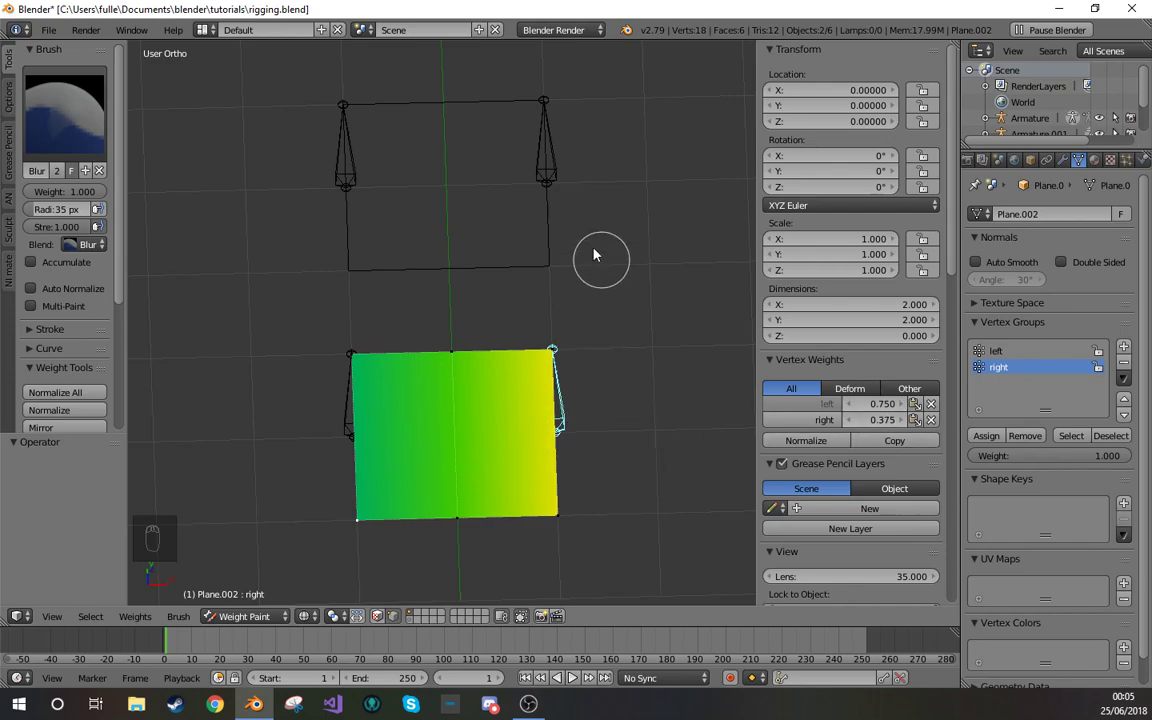
- Return Plane.002 to Object Mode and put the original Plane into Weight Paint mode with its armature's right bone active
mouse_move(617, 239)
shift+middle_down()
mouse_move(632, 484)
mouse_move(586, 406)
mouse_move(599, 393)
mouse_move(604, 429)
mouse_move(724, 438)
mouse_move(578, 429)
mouse_move(600, 448)
mouse_move(609, 424)
shift+middle_up()
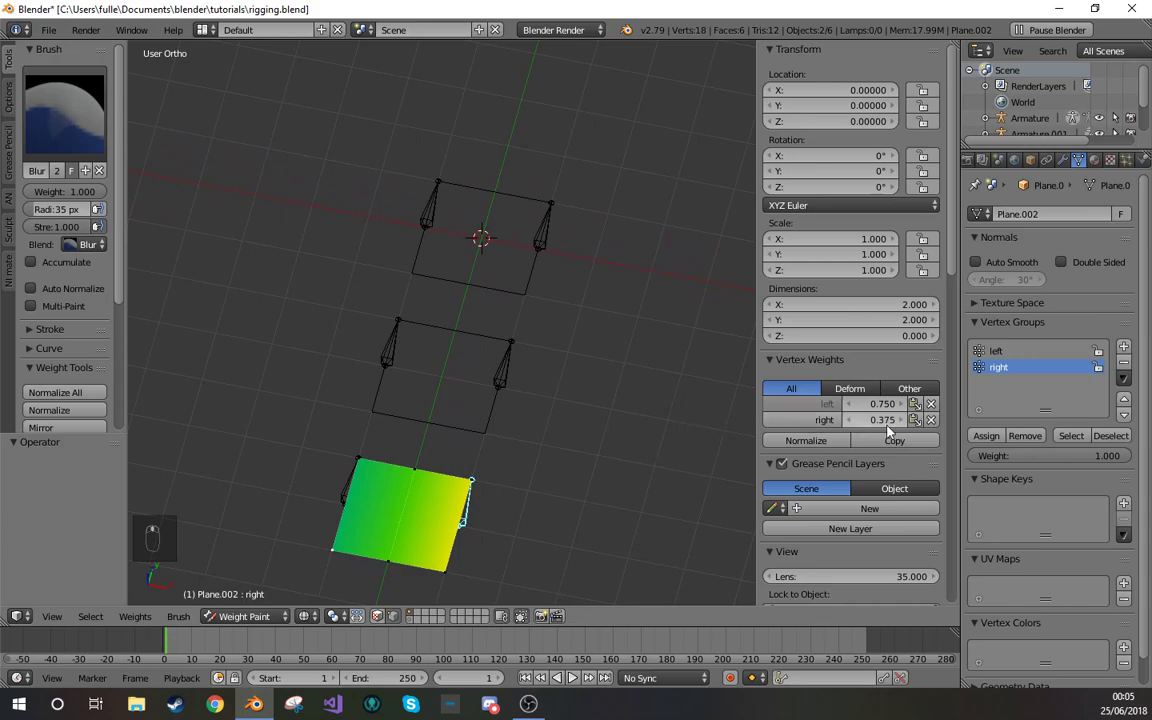
click(278, 622)
click(248, 597)
right_click(478, 411)
shift+middle_drag(535, 384, 543, 452)
right_click(527, 337)
key(ctrl+Tab)
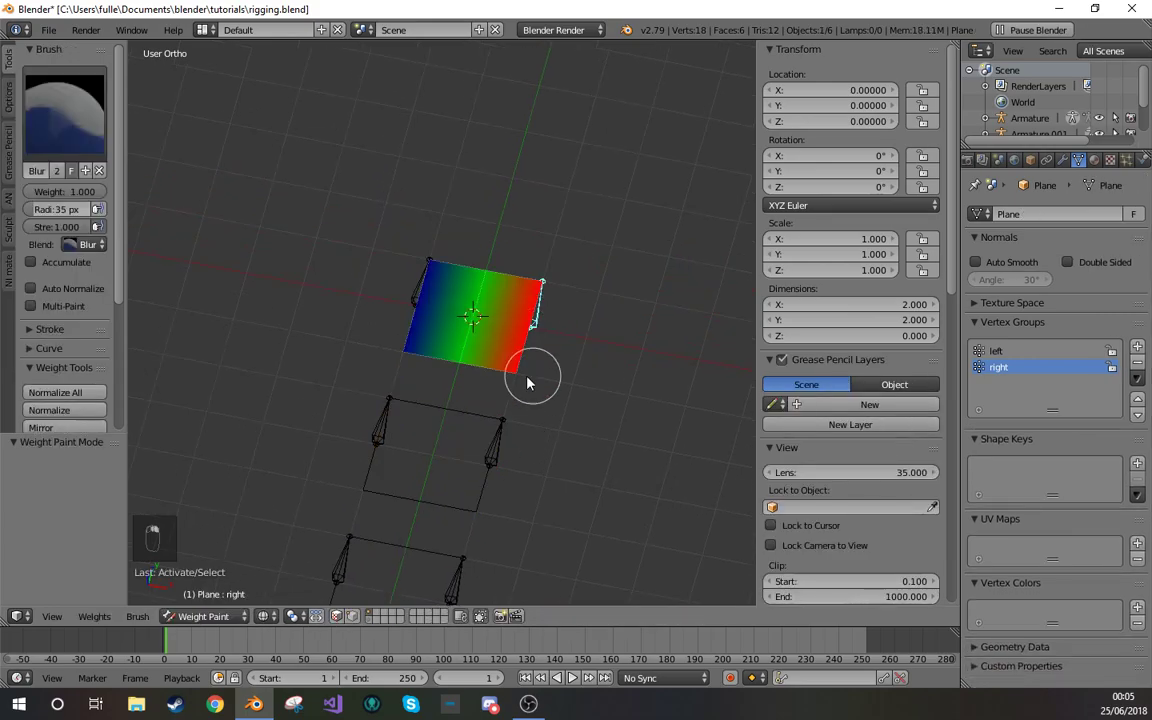
- Try moving the right bone about -1.05 in X and -0.44 in Y to test Plane's deformation, and cancel the move
scroll(536, 375, up, 2)
key(g)
right_click(580, 403)
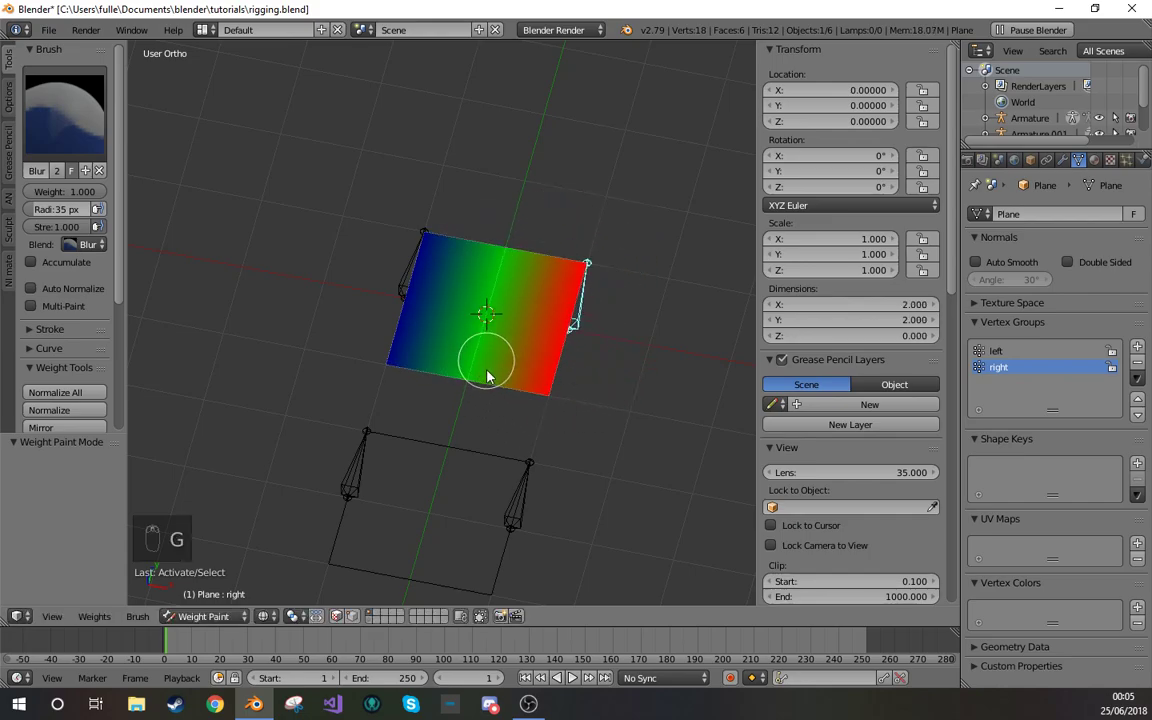
key(g)
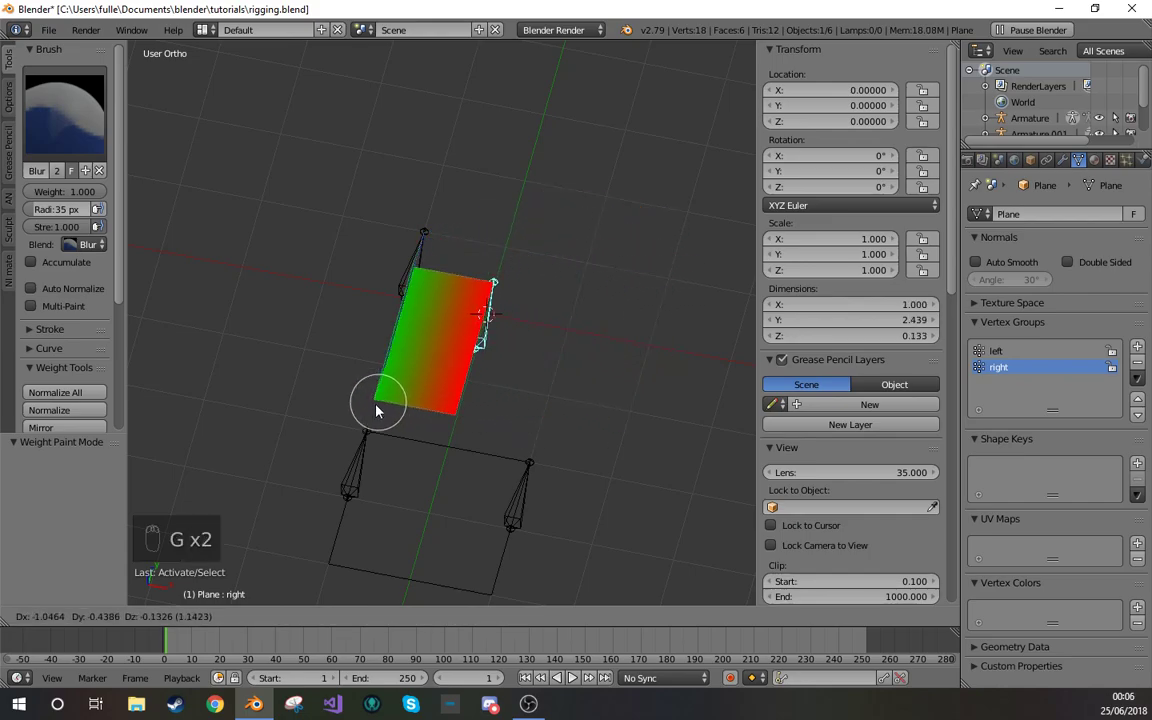
right_click(536, 390)
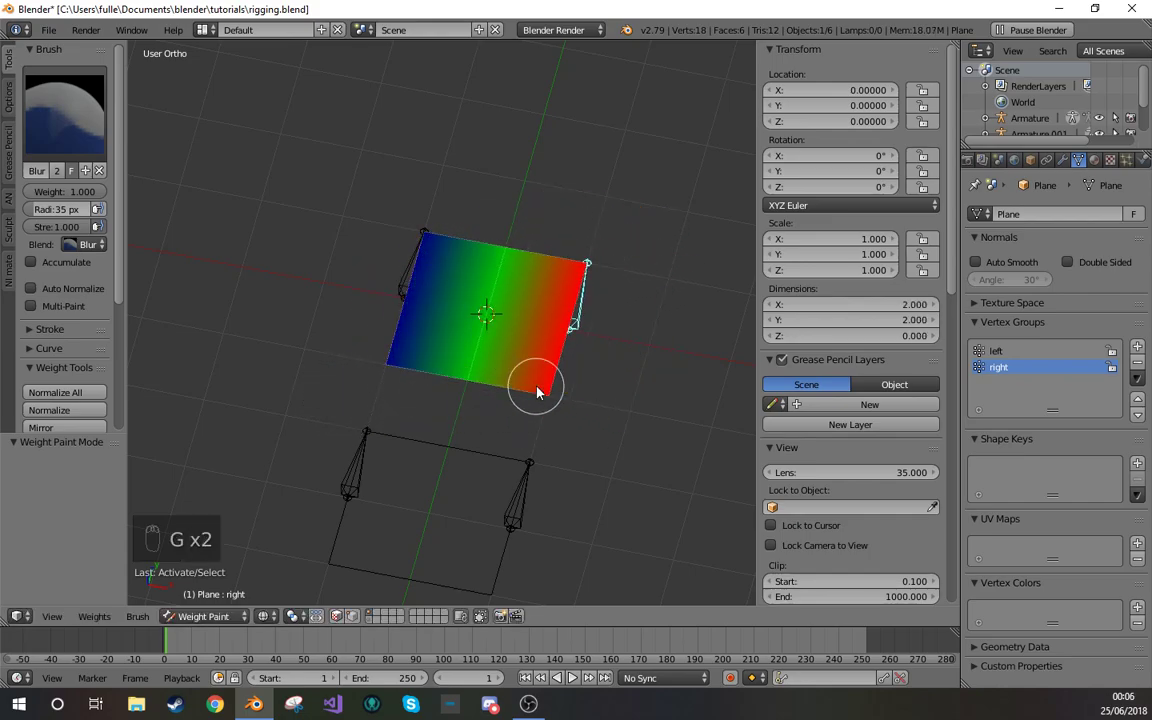
- Examine the weights of Plane's lower middle vertex with vertex masking enabled, and test the right bone's movement, cancelling it
key(v)
right_click(468, 384)
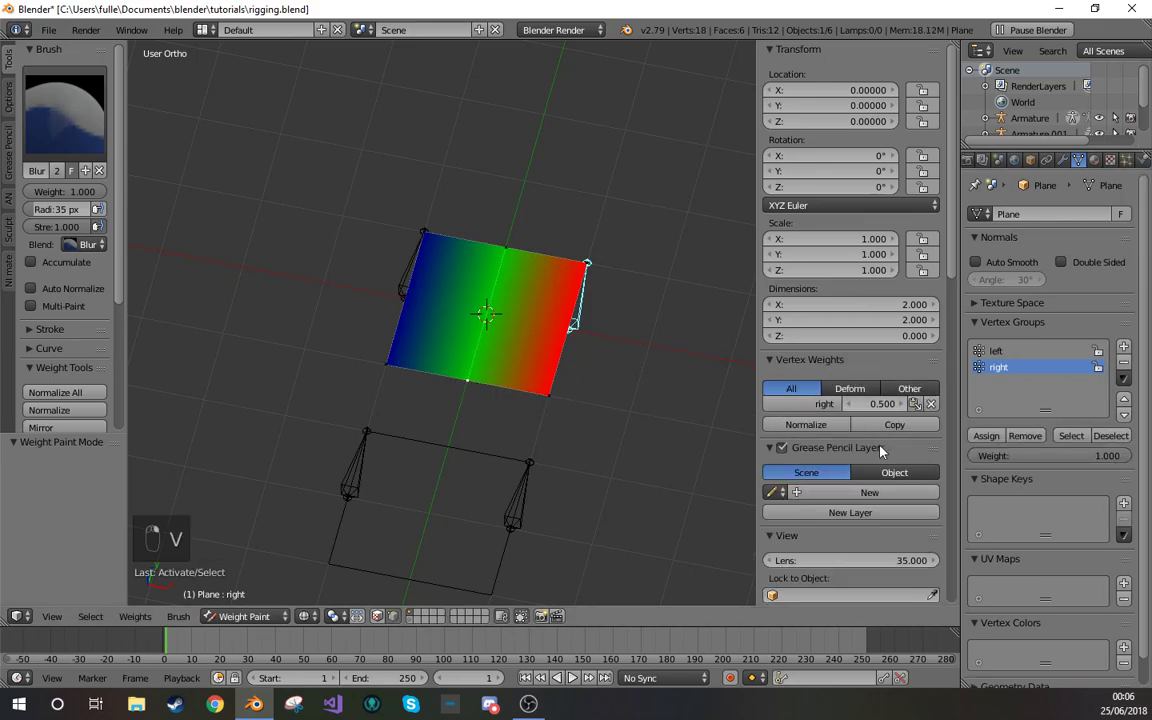
middle_drag(533, 371, 584, 373)
scroll(600, 372, up, 3)
shift+middle_drag(732, 374, 676, 416)
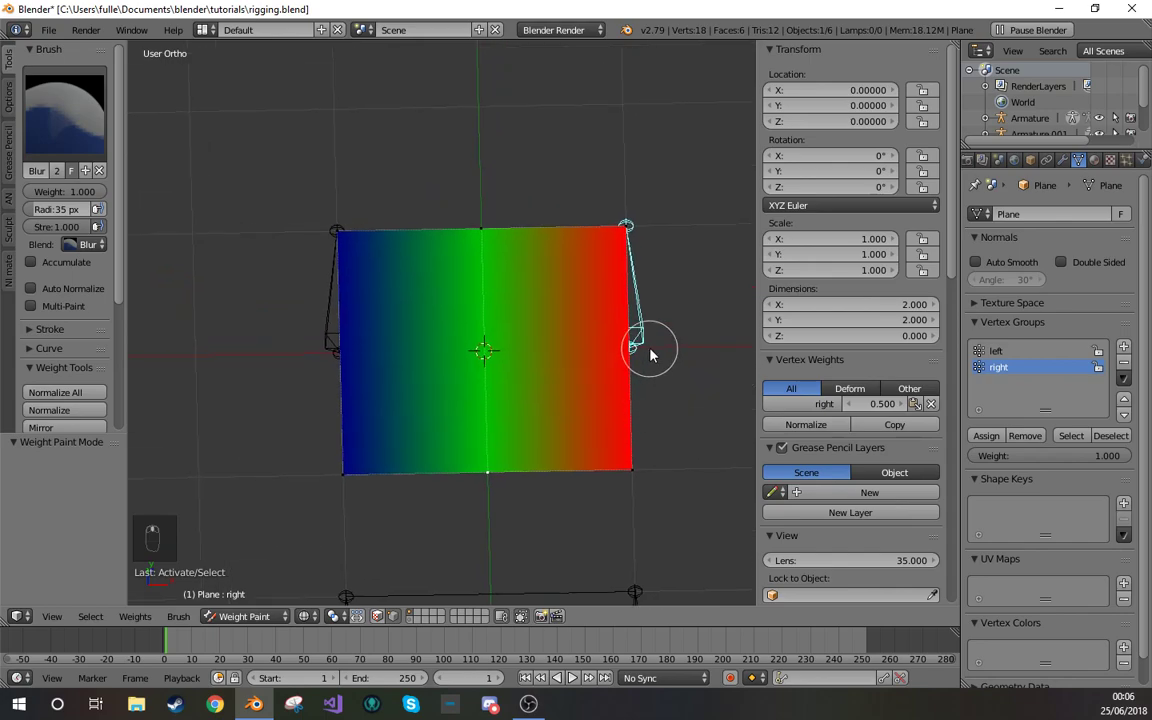
key(g)
right_click(688, 322)
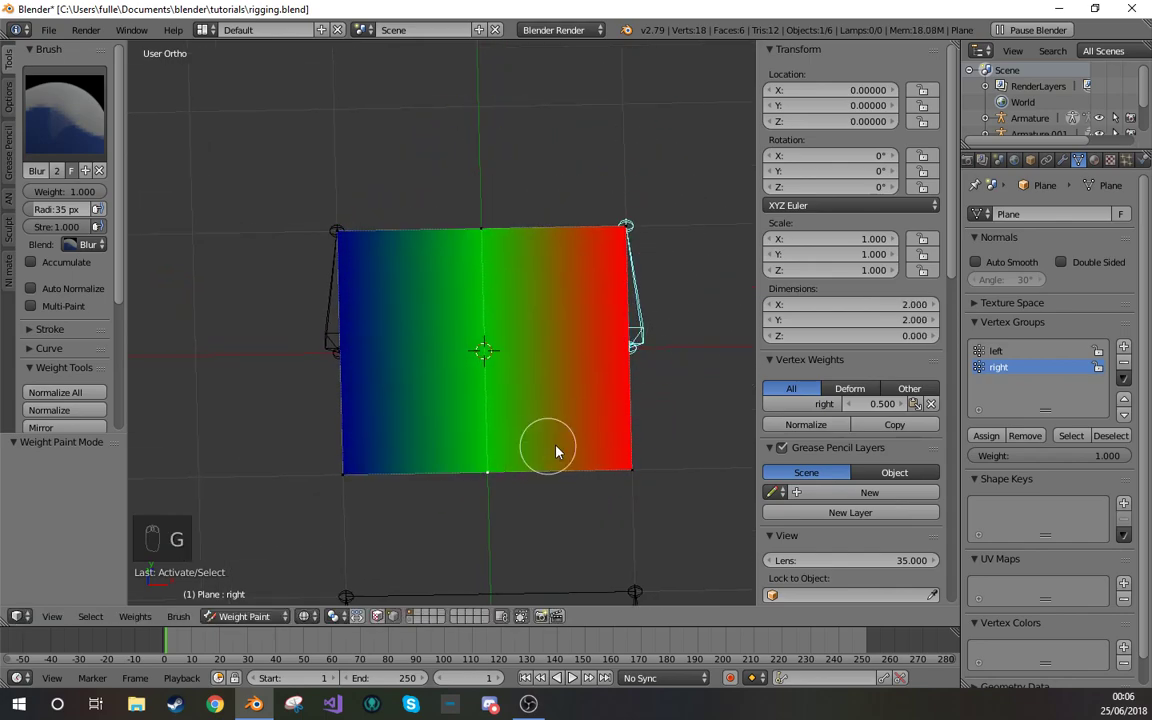